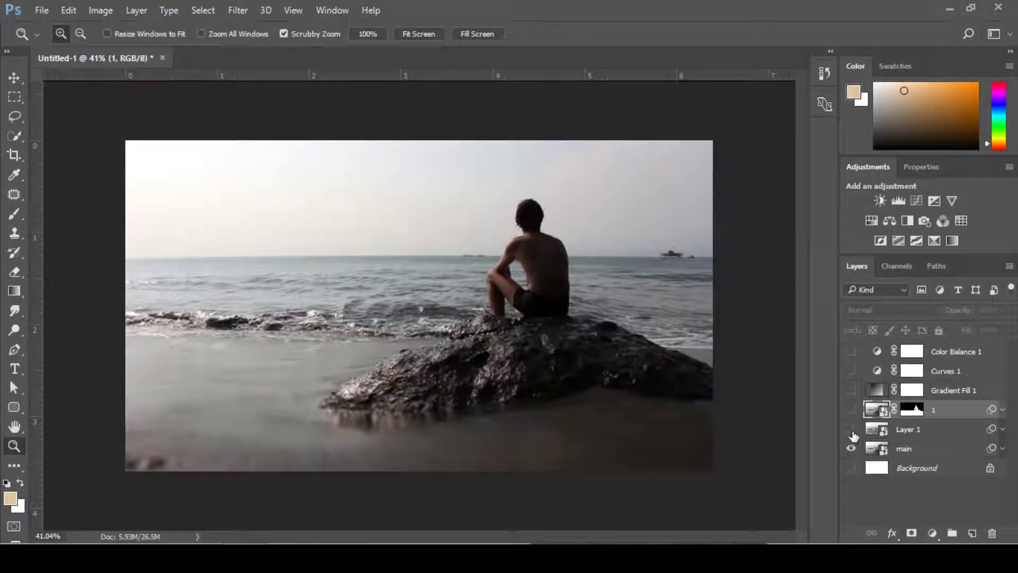
- Show all layers above the main layer, and hide them again to compare the edited and unedited photo
drag(851, 430, 852, 342)
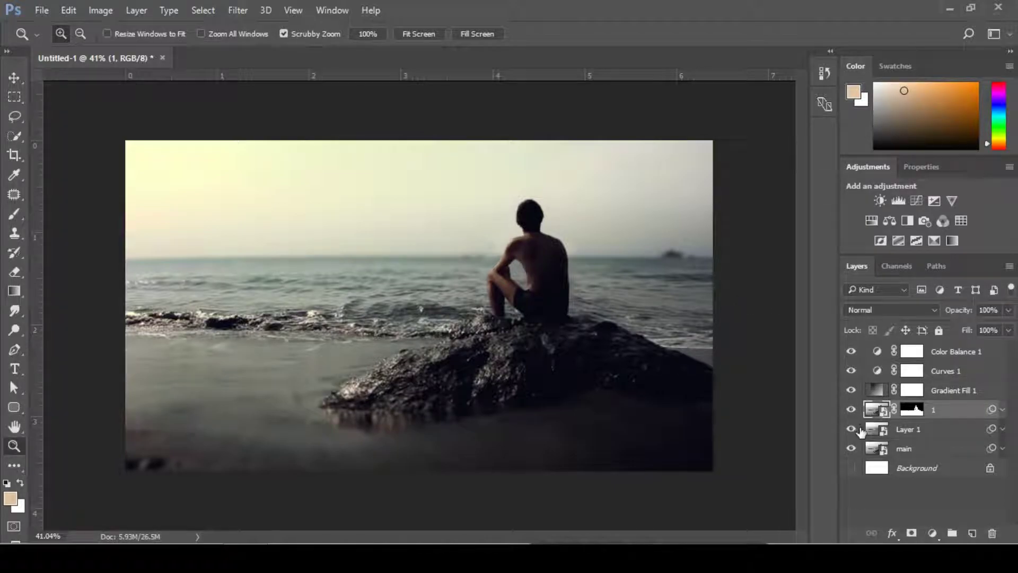
click(851, 352)
- Group all the layers from Layer 1 up to Color Balance 1
click(909, 453)
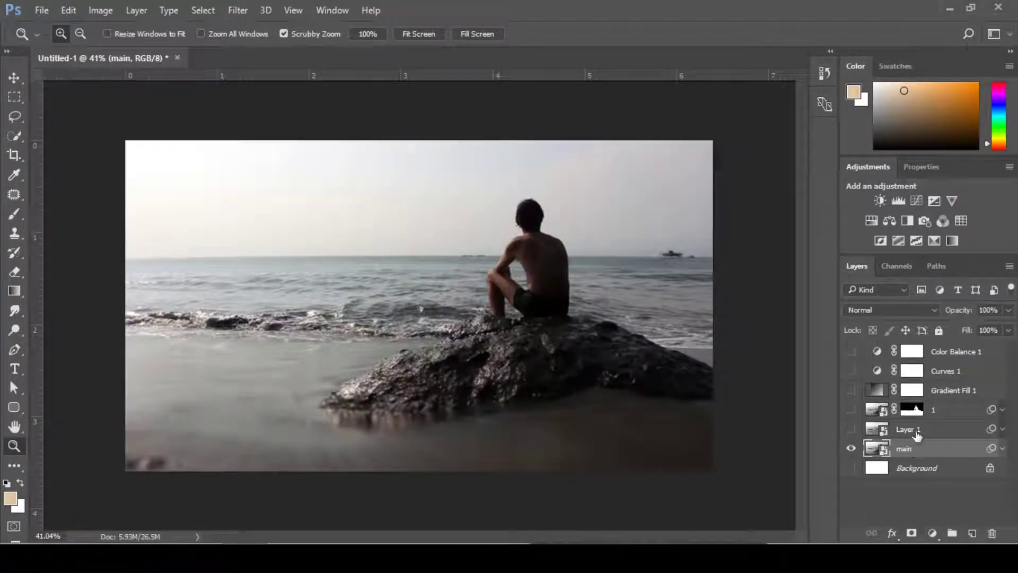
click(942, 429)
shift+click(950, 354)
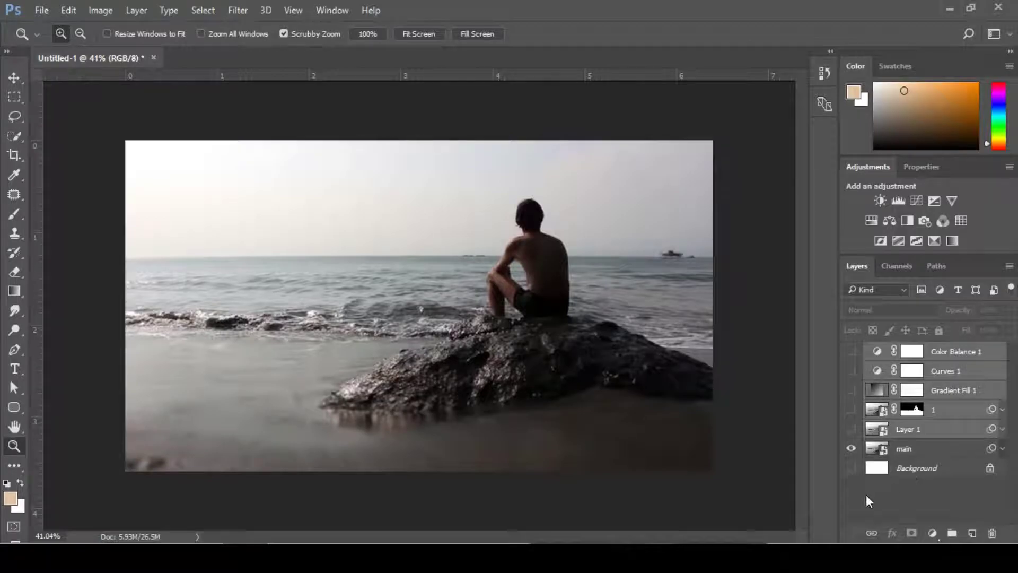
key(ctrl+g)
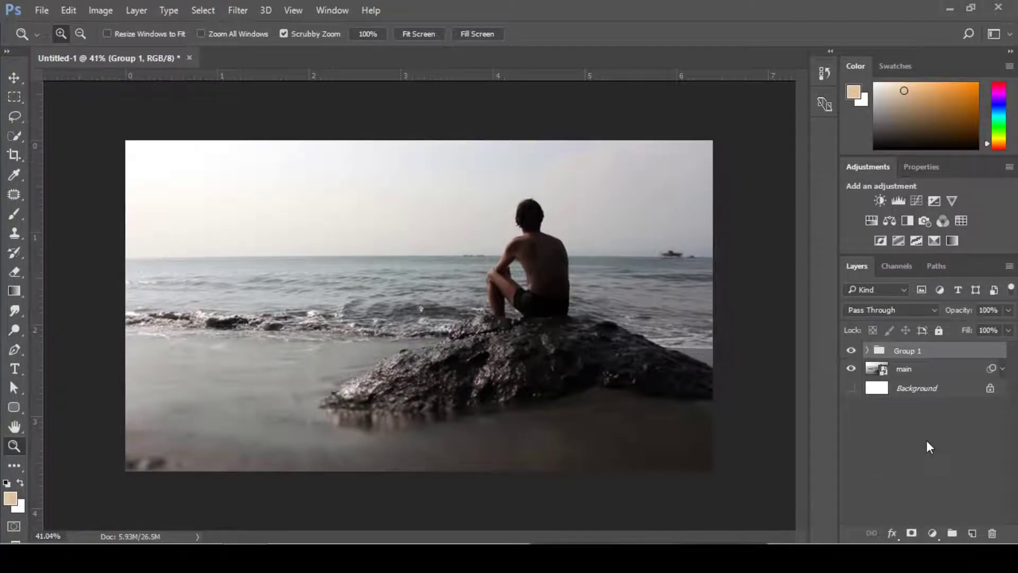
- Move the new group below the main layer, hide it, and rename it "dont use"
drag(871, 354, 850, 379)
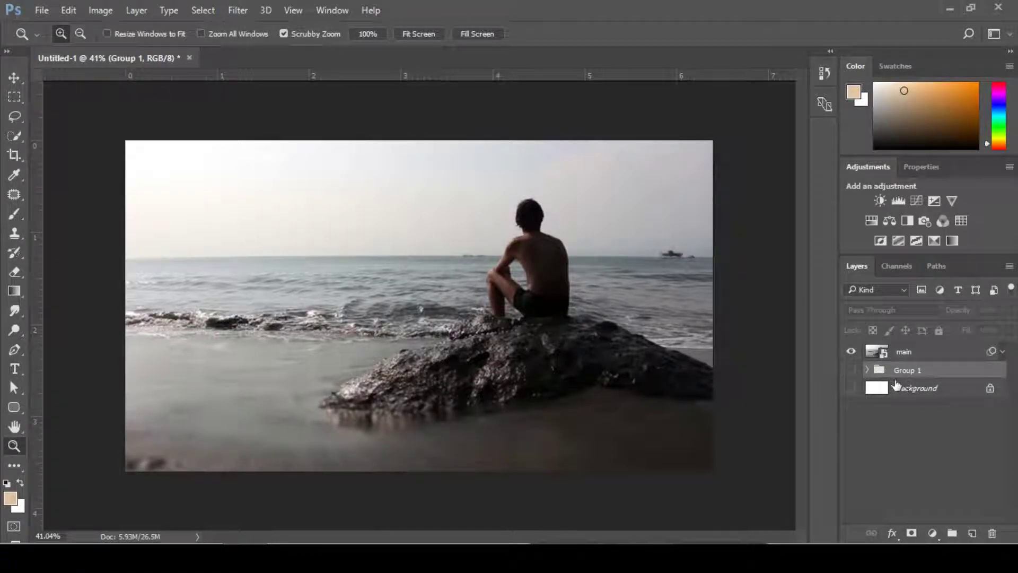
double_click(897, 371)
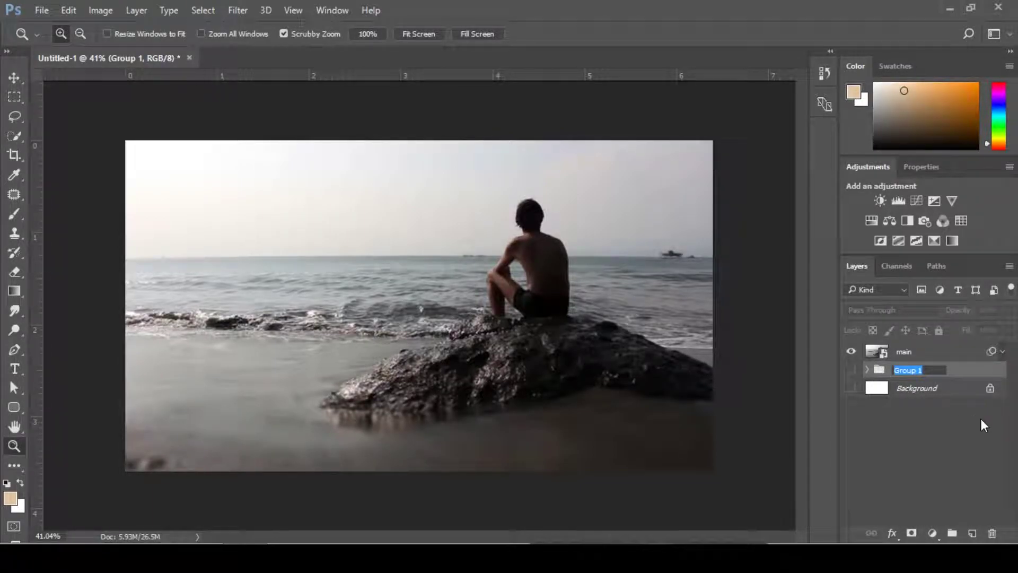
text(dont use)
key(Return)
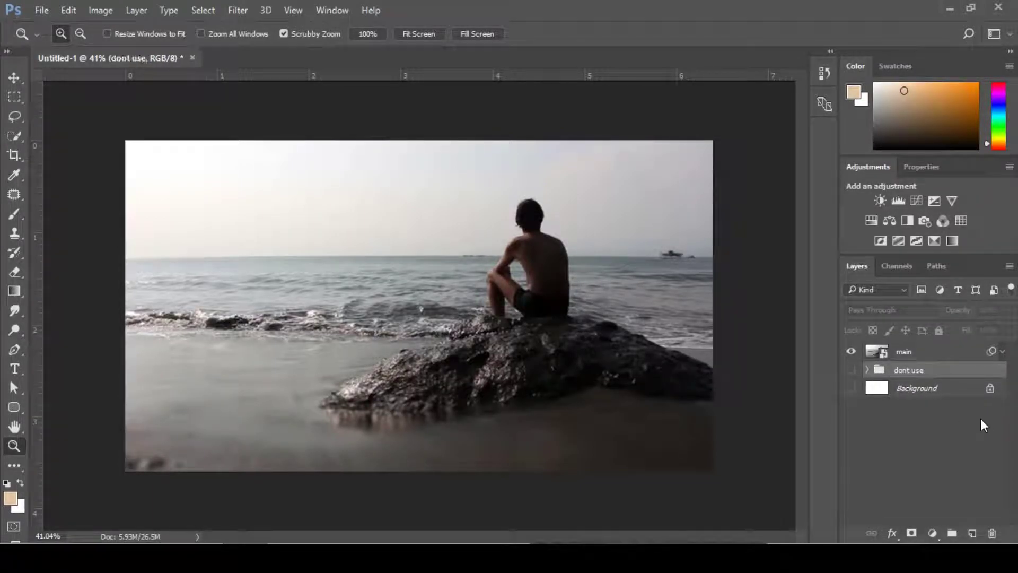
- Make the main layer active and visible, and choose the Quick Selection tool
click(921, 361)
click(852, 354)
click(852, 354)
drag(509, 223, 455, 300)
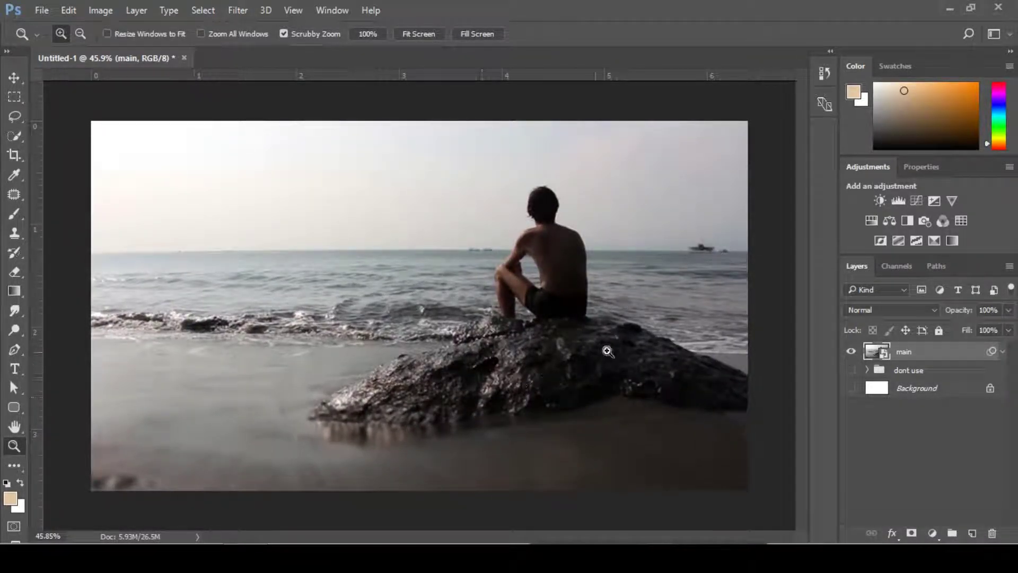
click(16, 137)
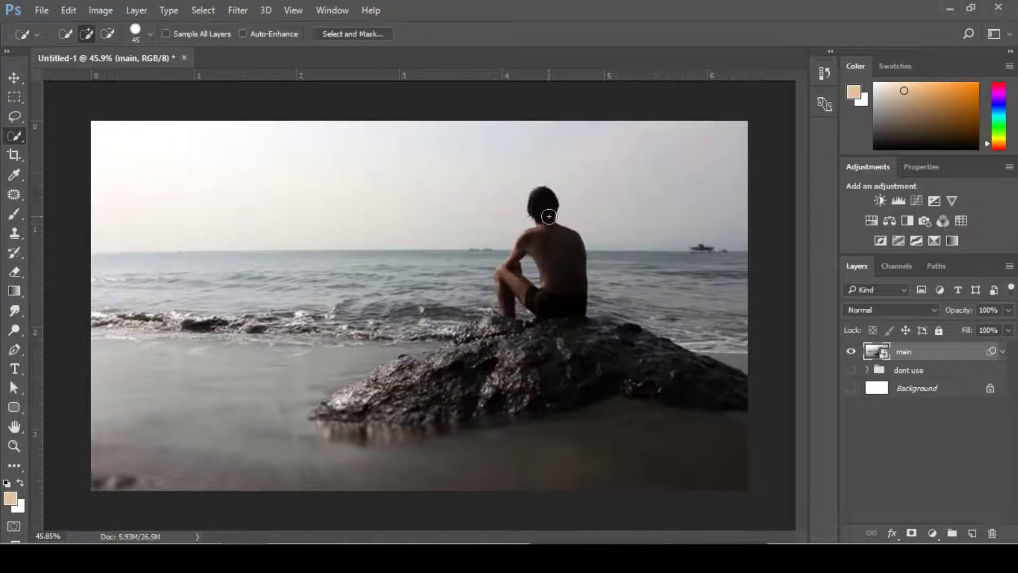
key(z)
mouse_move(545, 209)
mouse_down()
mouse_move(582, 211)
mouse_move(553, 247)
mouse_move(609, 260)
mouse_move(557, 266)
mouse_move(575, 232)
mouse_move(519, 221)
mouse_move(549, 231)
mouse_up()
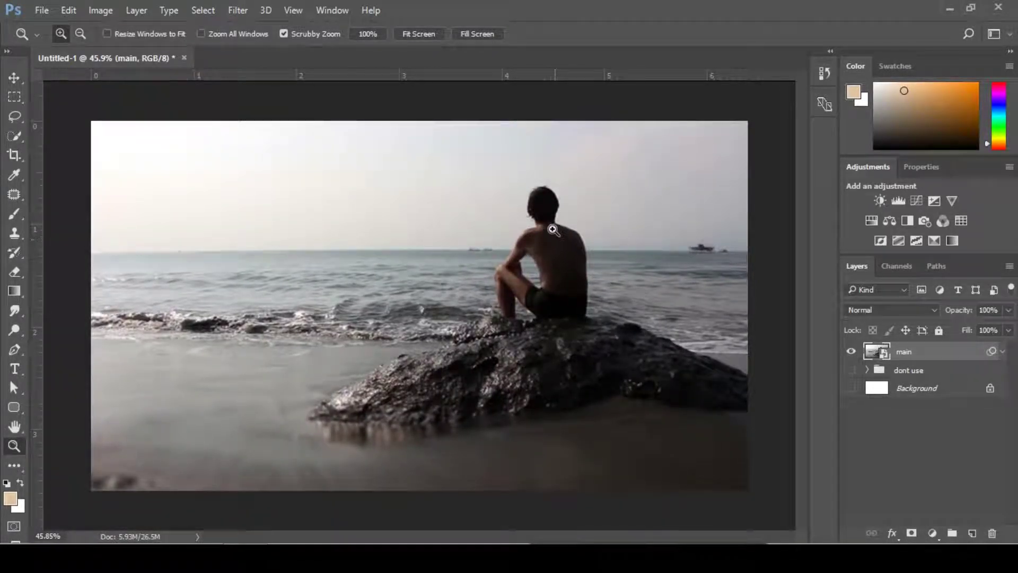
drag(550, 218, 626, 245)
drag(538, 250, 558, 274)
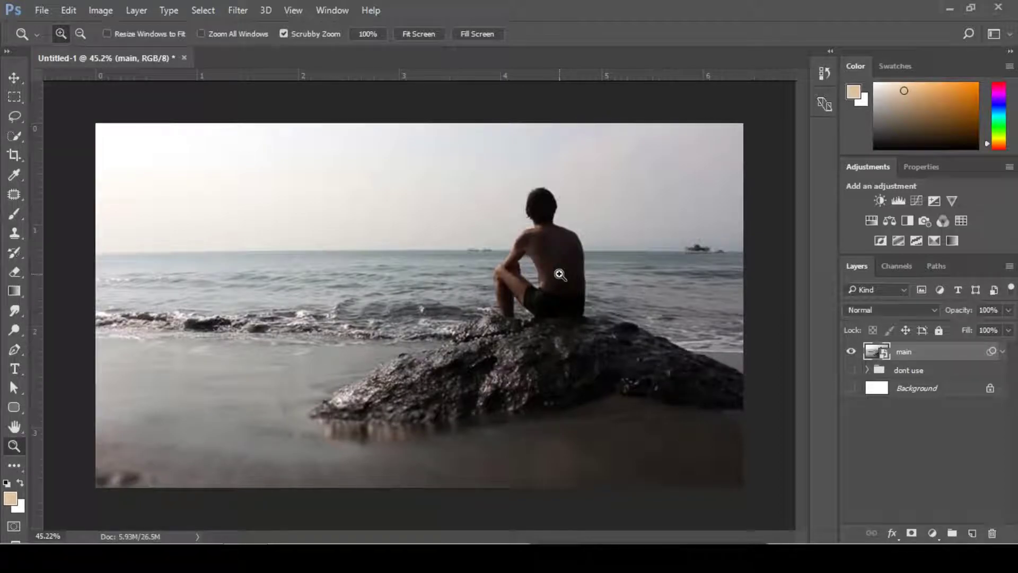
key(w)
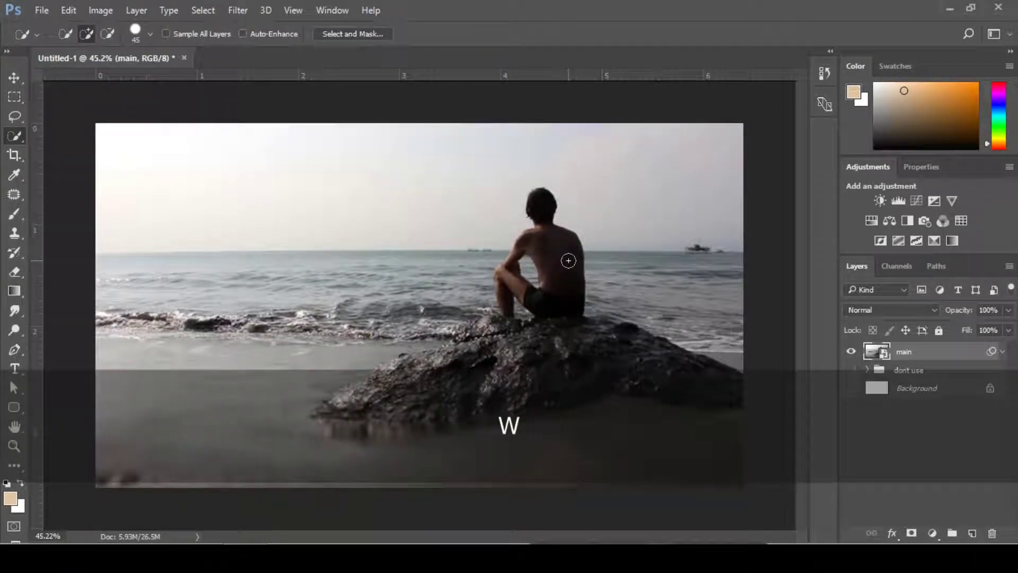
right_click(11, 139)
click(12, 138)
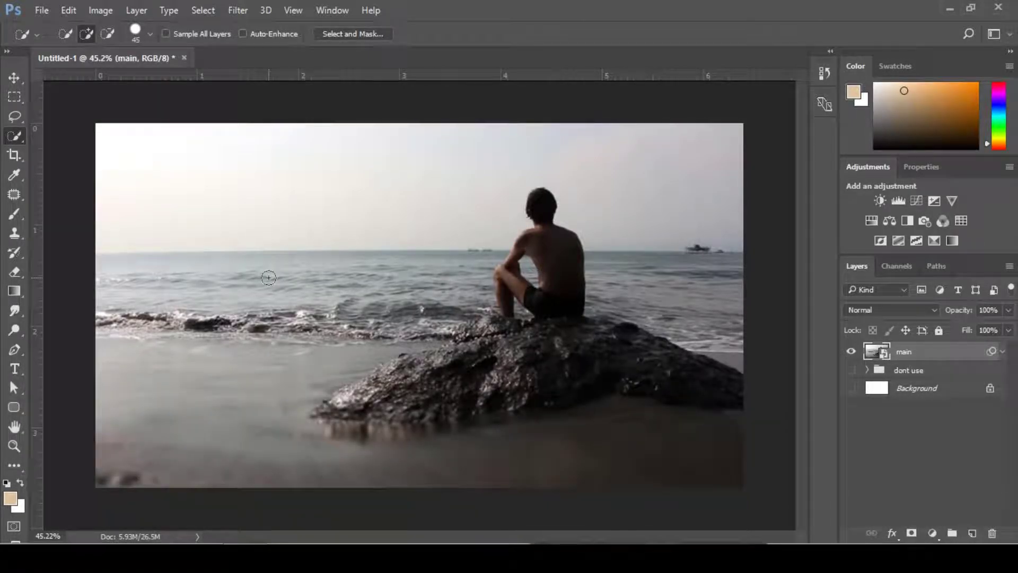
key(s)
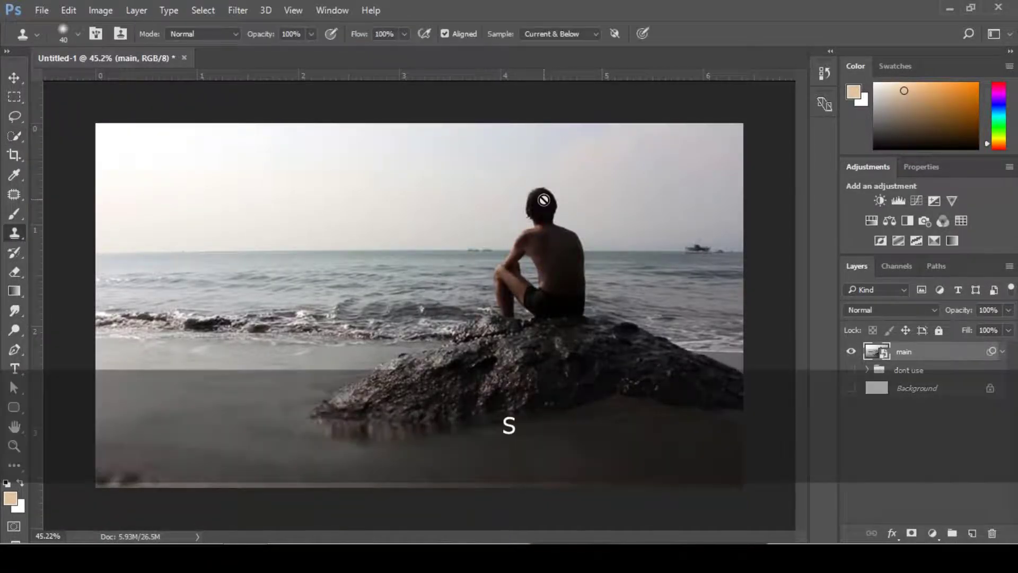
- Zoom in on the seated man to examine his outline up close
key(z)
drag(544, 200, 596, 233)
key(space)
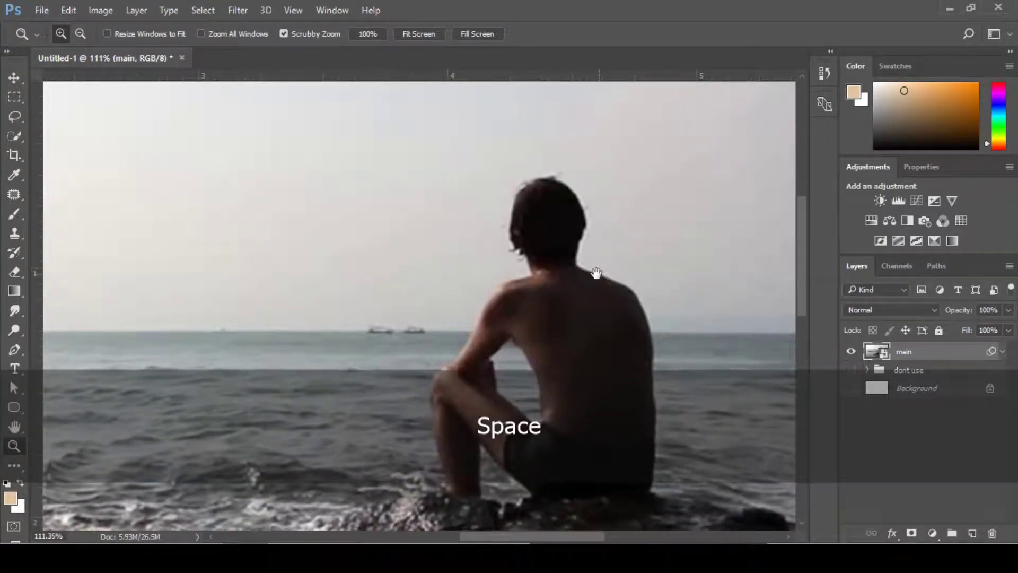
drag(598, 275, 560, 270)
mouse_move(522, 227)
mouse_down()
mouse_move(543, 237)
mouse_move(523, 235)
mouse_up()
drag(561, 286, 548, 282)
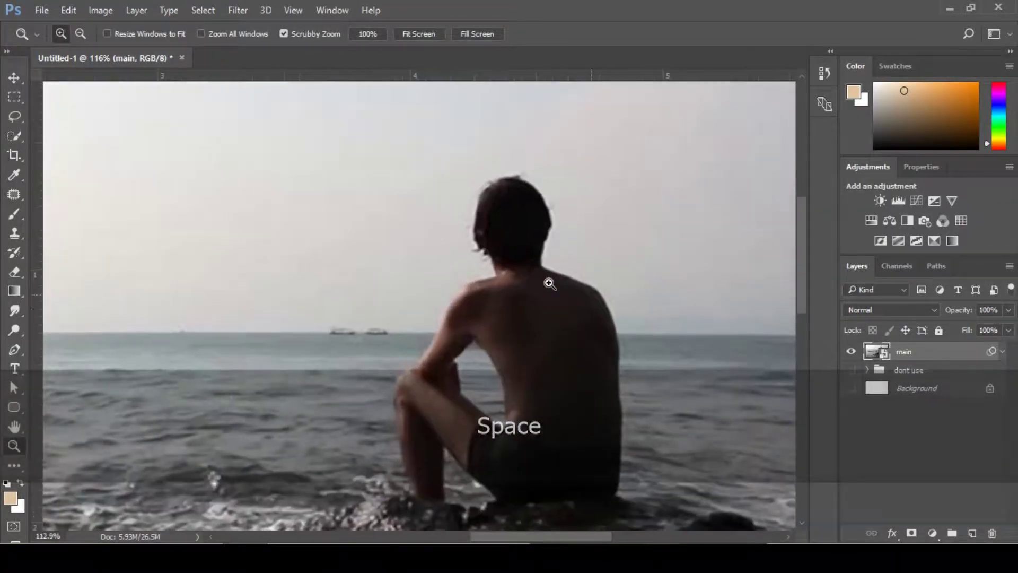
drag(524, 211, 532, 250)
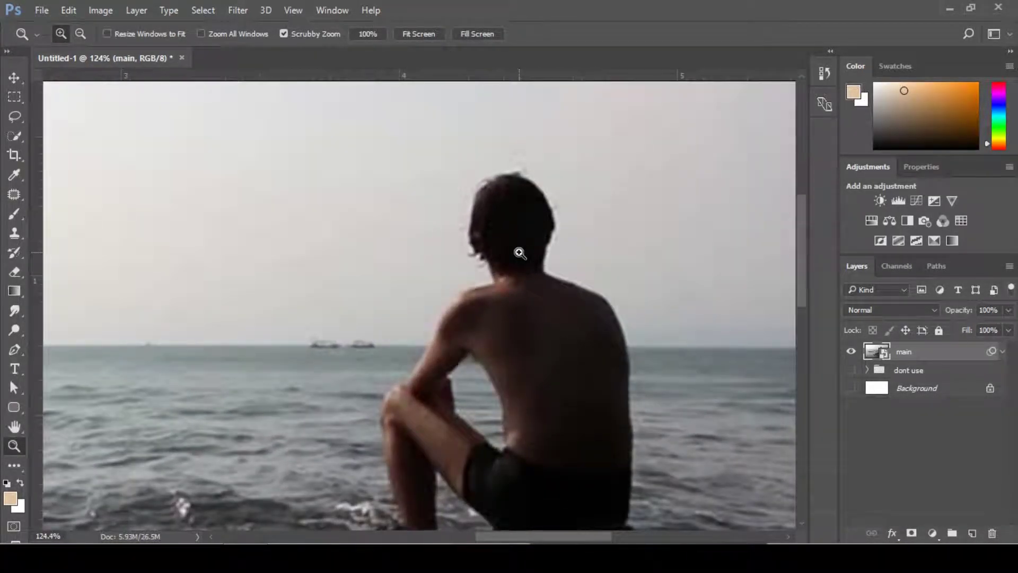
key(z)
key(z)
drag(351, 303, 342, 302)
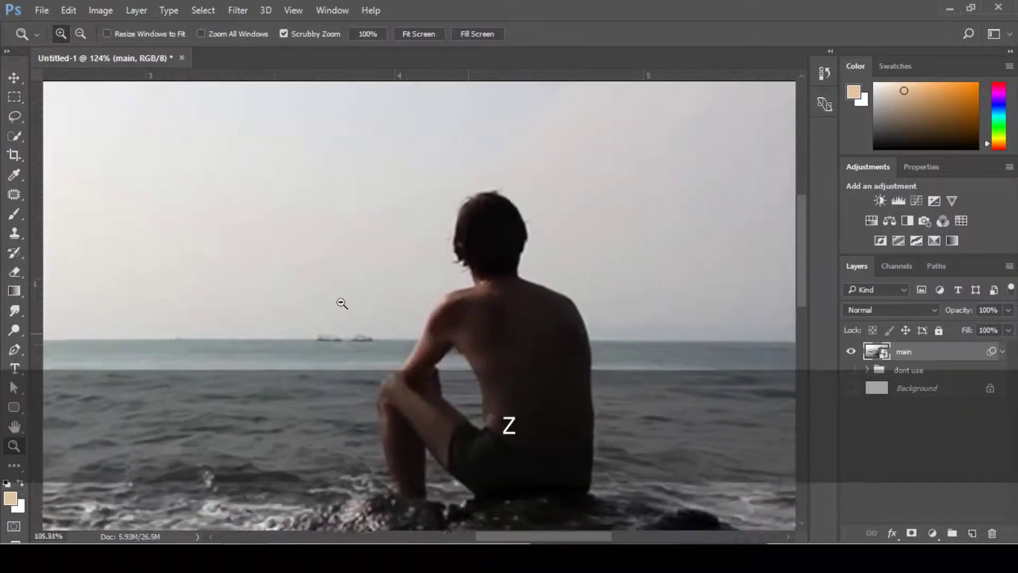
drag(279, 257, 529, 299)
- Select the man's head, back, arm and legs with the Quick Selection tool
key(w)
mouse_move(473, 217)
mouse_down()
mouse_move(488, 276)
mouse_move(483, 300)
mouse_move(446, 307)
mouse_up()
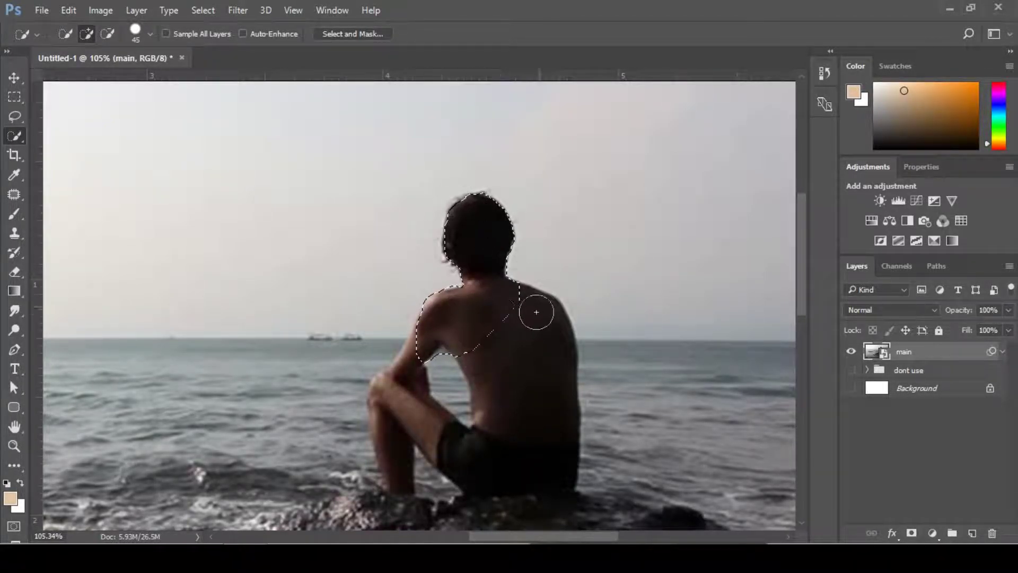
mouse_move(519, 295)
mouse_down()
mouse_move(542, 310)
mouse_move(545, 370)
mouse_move(531, 459)
mouse_move(496, 465)
mouse_move(413, 421)
mouse_move(398, 401)
mouse_move(399, 379)
mouse_move(448, 303)
mouse_up()
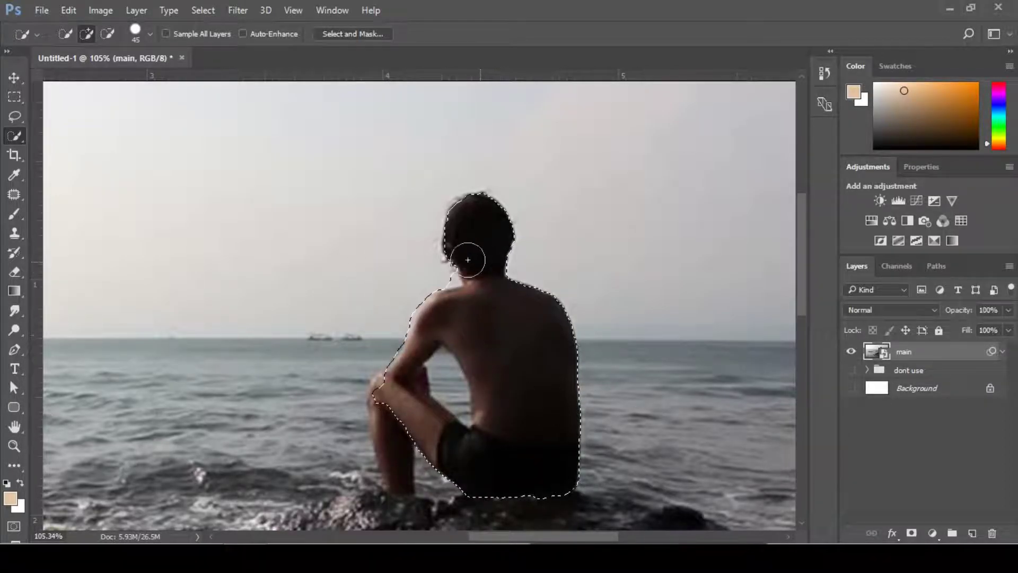
mouse_move(400, 416)
mouse_down()
mouse_move(442, 318)
mouse_move(432, 328)
mouse_move(446, 383)
mouse_up()
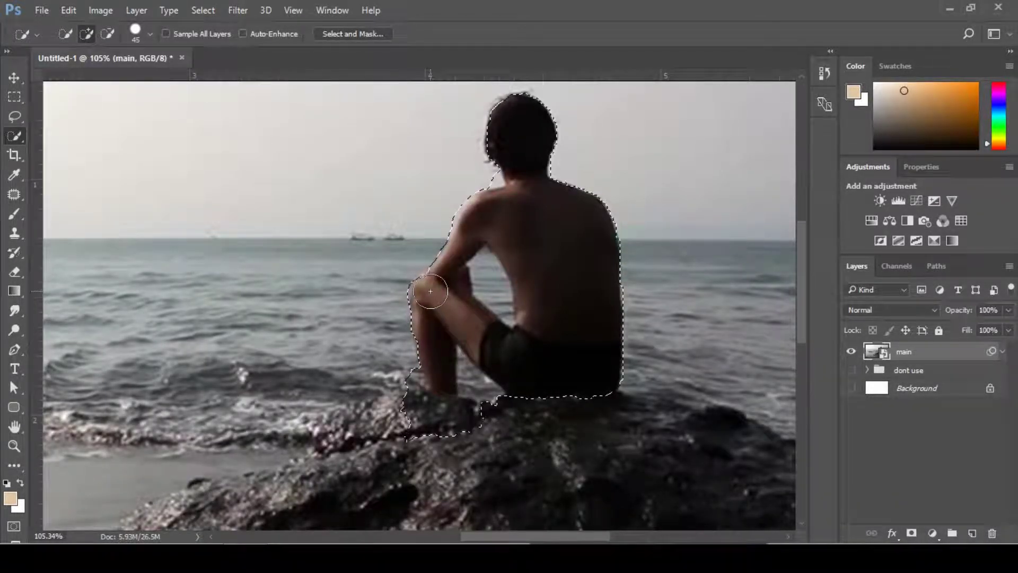
- Extend the selection over the whole rock and the sandy foreground out to the photo's edges
drag(371, 337, 468, 234)
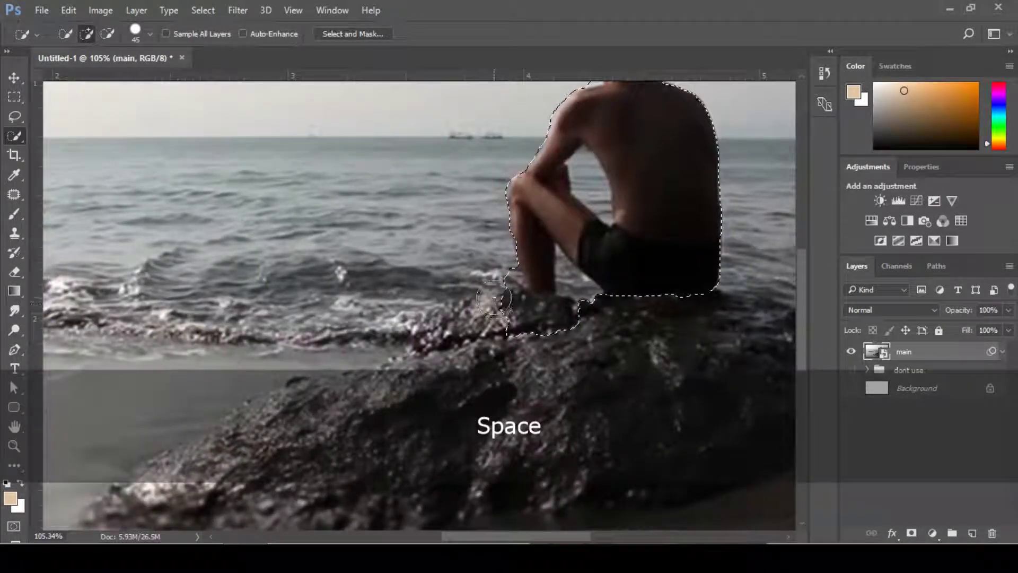
key(alt)
mouse_move(500, 289)
mouse_down()
mouse_move(460, 313)
mouse_move(466, 350)
mouse_move(431, 348)
mouse_up()
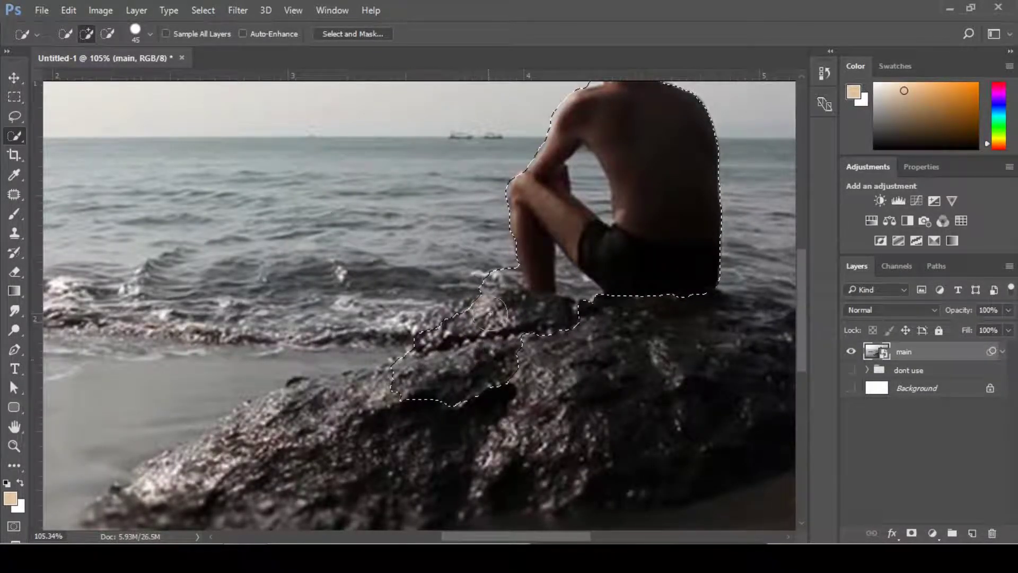
mouse_move(401, 387)
mouse_down()
mouse_move(592, 272)
mouse_move(551, 294)
mouse_move(331, 362)
mouse_up()
drag(397, 281, 661, 290)
drag(354, 281, 678, 264)
drag(525, 266, 256, 153)
drag(610, 249, 337, 265)
drag(697, 240, 339, 297)
drag(623, 198, 480, 341)
mouse_move(582, 342)
mouse_down()
mouse_move(466, 344)
mouse_move(493, 298)
mouse_up()
drag(673, 289, 714, 299)
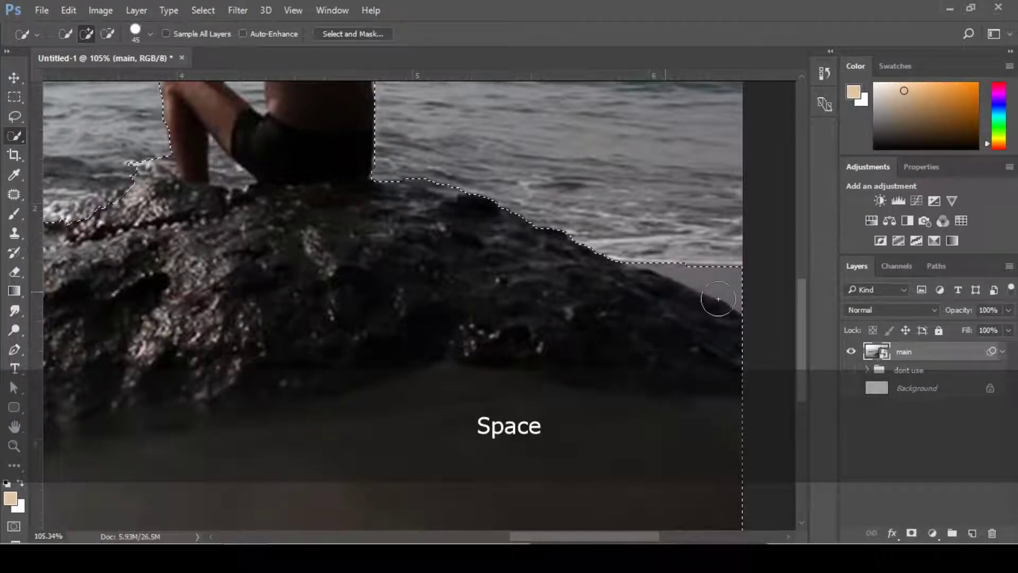
- Subtract the breaking waves along the shoreline from the selection, and add back the wet sand at the photo's left edge
mouse_move(491, 265)
mouse_down()
mouse_move(518, 403)
mouse_move(538, 402)
mouse_move(587, 440)
mouse_up()
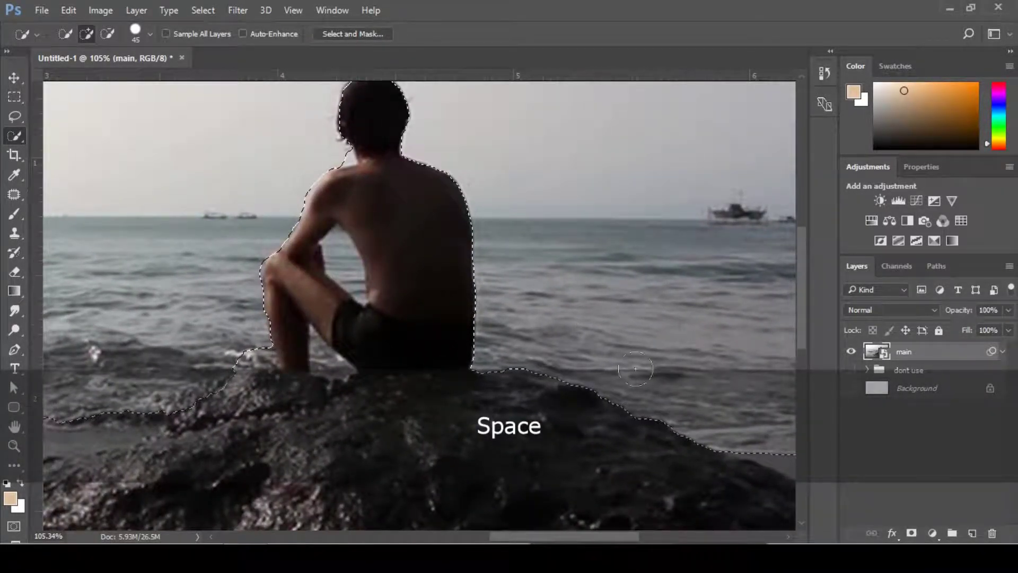
drag(383, 288, 411, 302)
drag(163, 312, 601, 173)
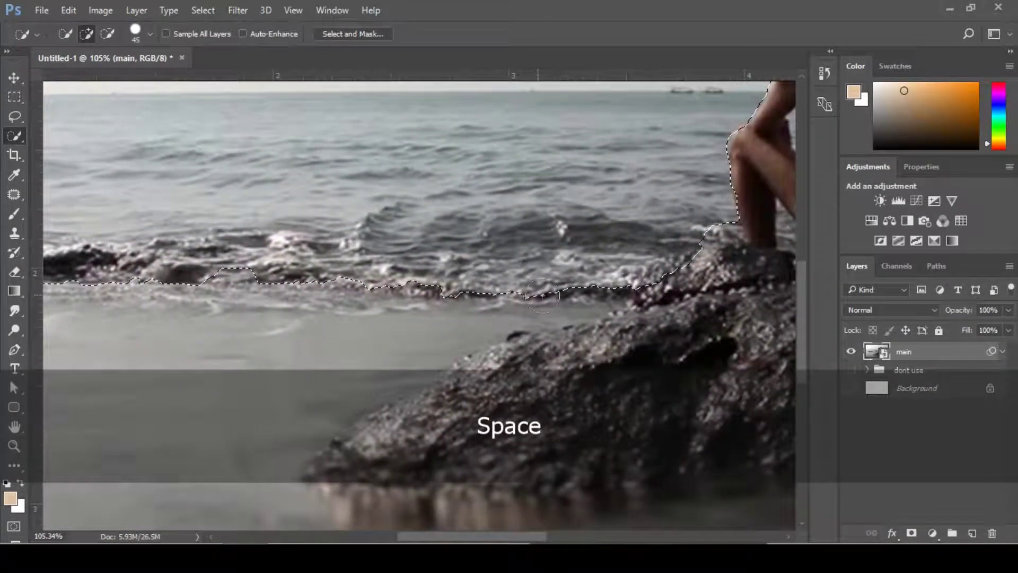
key(alt)
mouse_move(564, 304)
mouse_down()
mouse_move(441, 311)
mouse_move(243, 294)
mouse_up()
key(space)
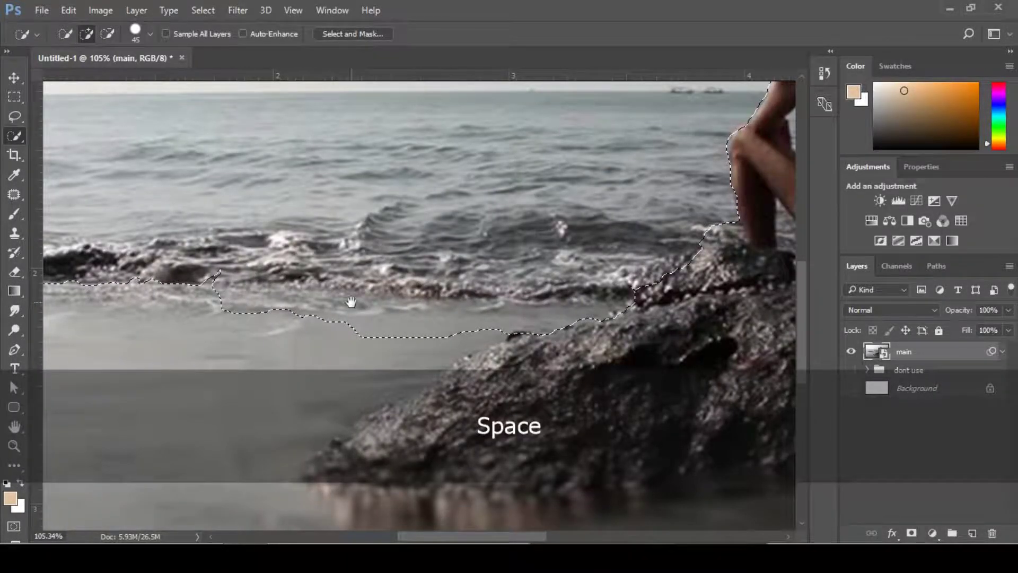
drag(180, 307, 481, 287)
key(alt)
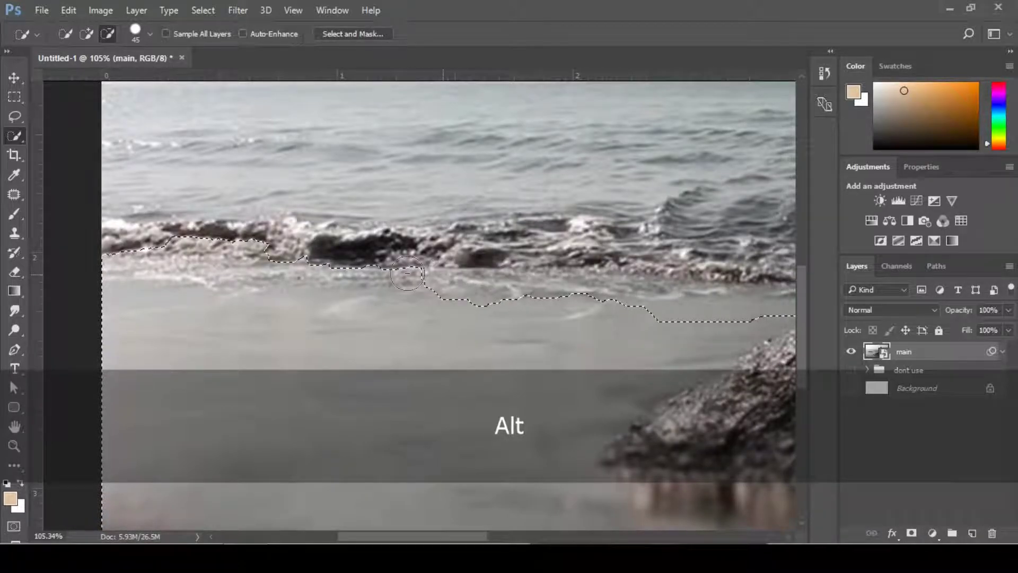
mouse_move(324, 286)
mouse_down()
mouse_move(137, 273)
mouse_move(103, 256)
mouse_up()
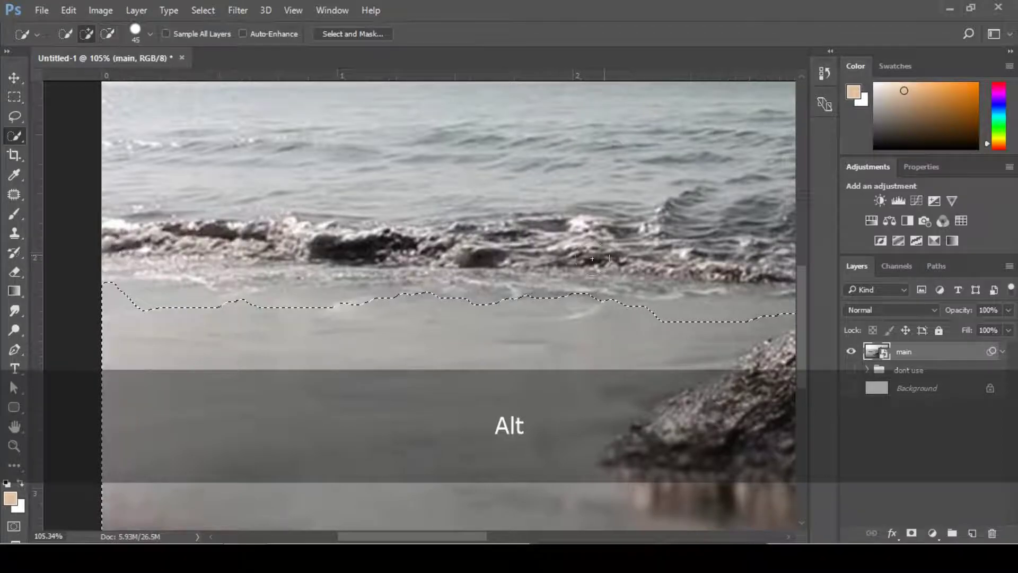
drag(97, 295, 146, 296)
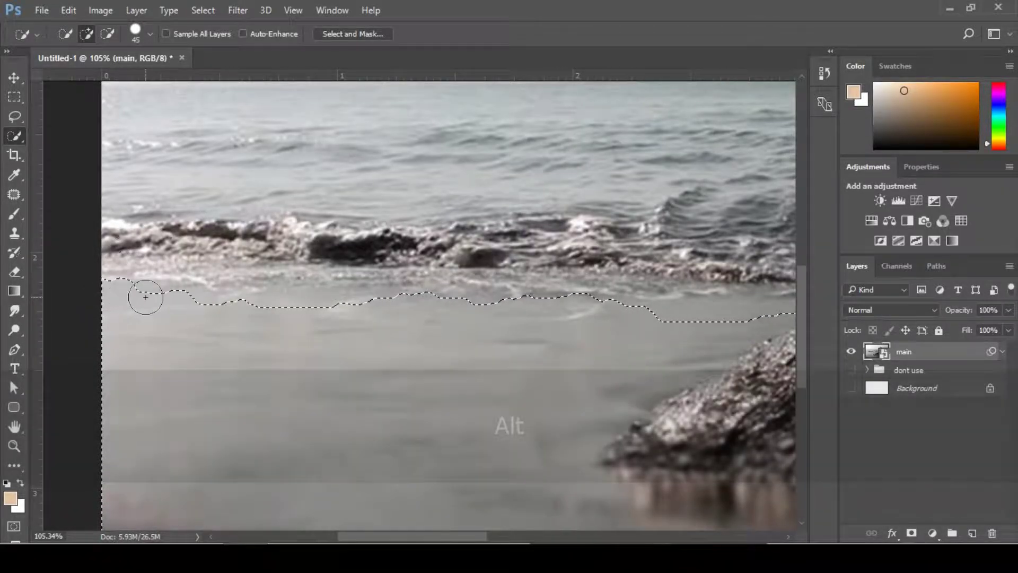
key(alt)
- Try subtracting a patch at the right edge of the man's back from the selection, and undo it
key(space)
drag(743, 218, 588, 290)
key(z)
drag(408, 246, 334, 216)
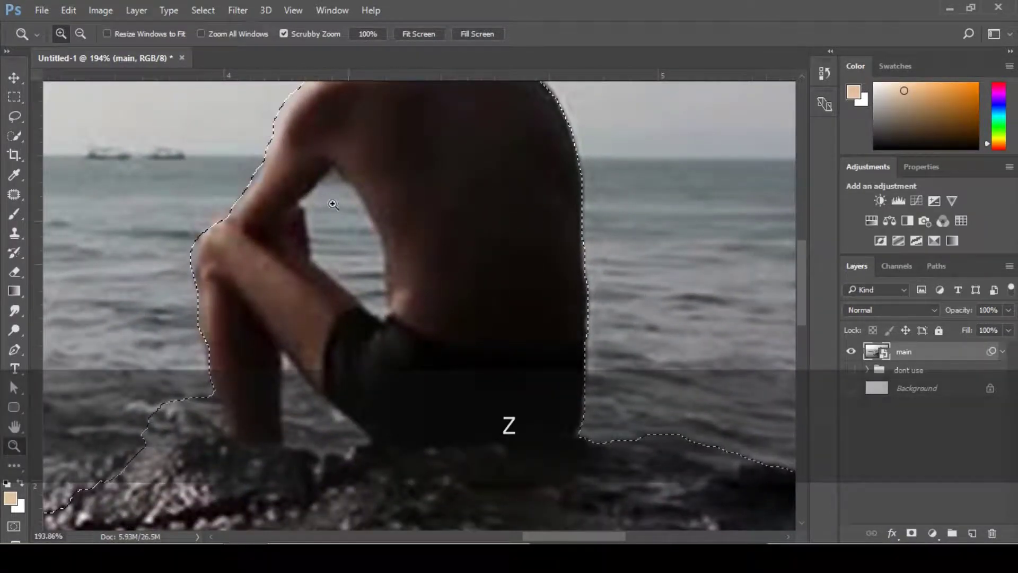
key(w)
key(alt)
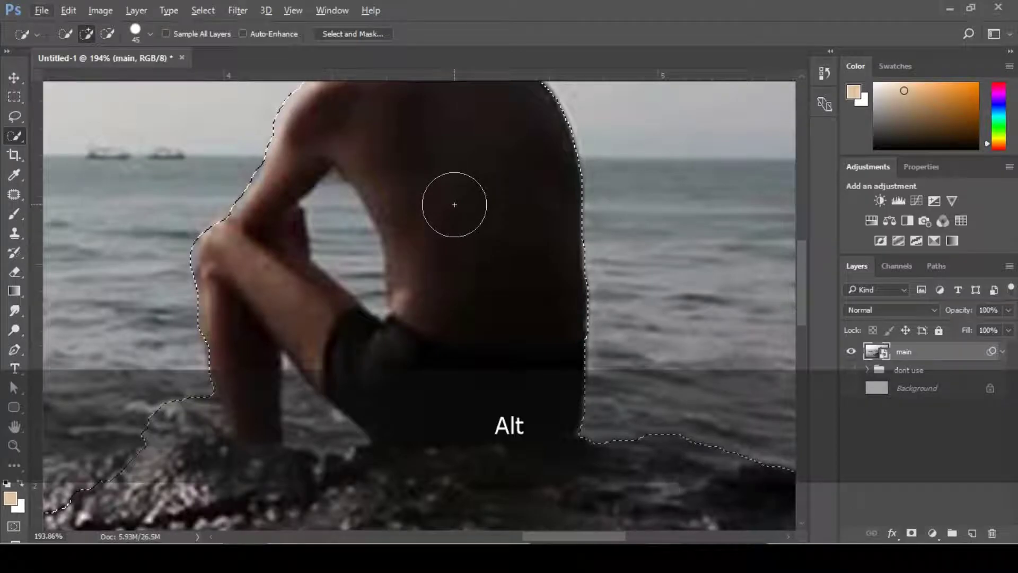
key(alt)
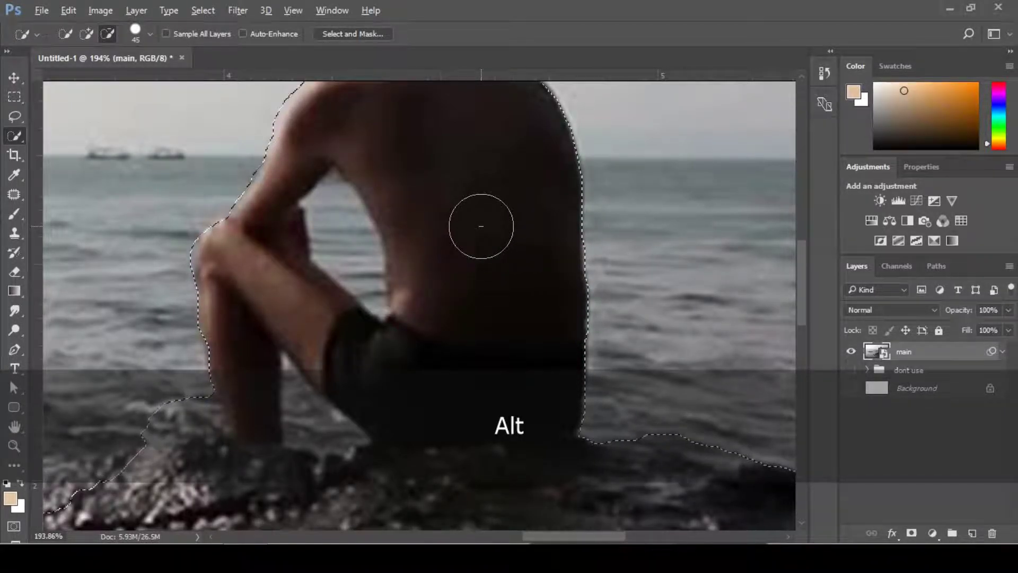
alt+click(581, 211)
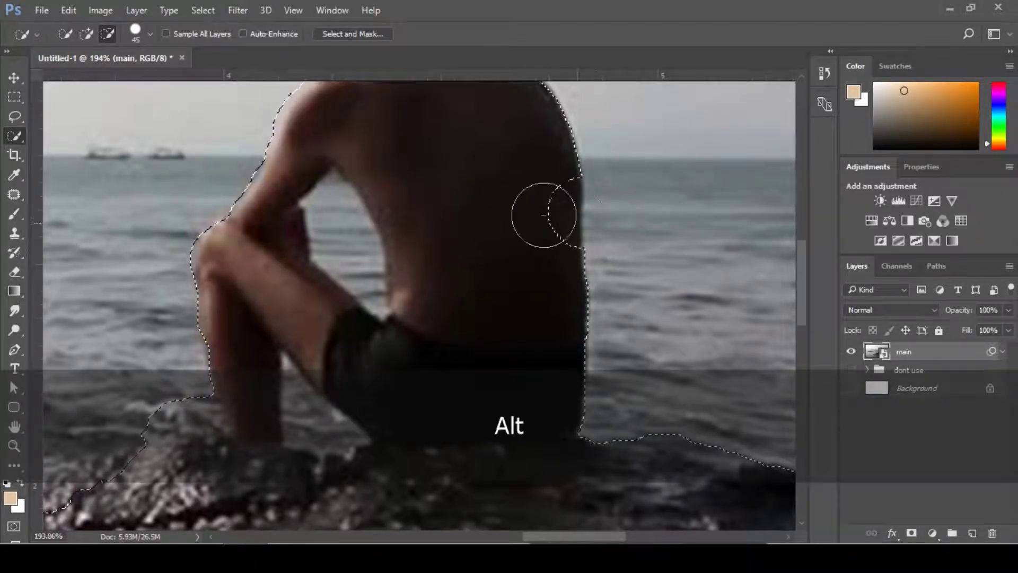
key(ctrl+z)
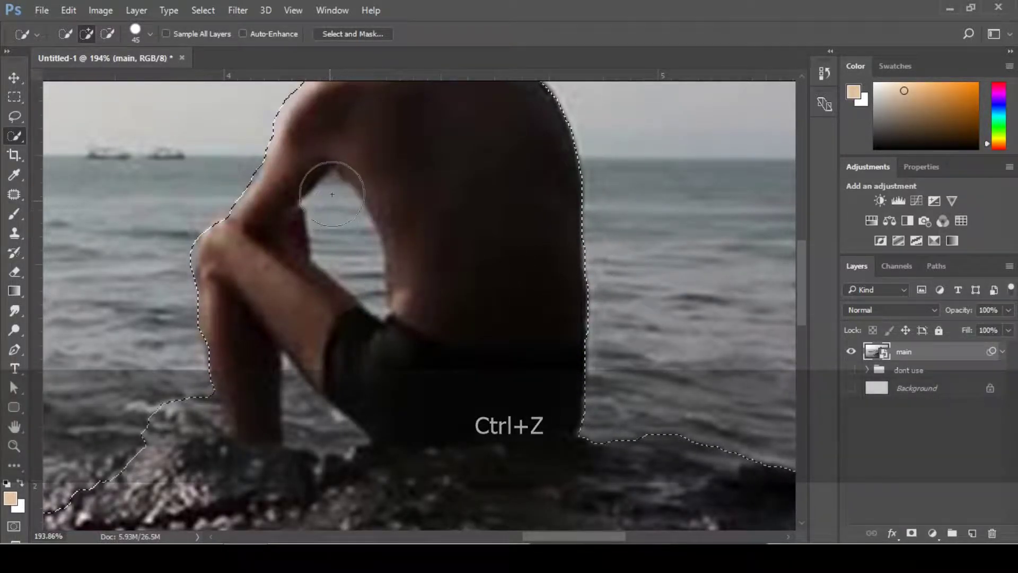
- Subtract the water showing in the gap between the man's arm, thigh and torso from the selection, using a 35 px brush
key(z)
drag(334, 216, 366, 225)
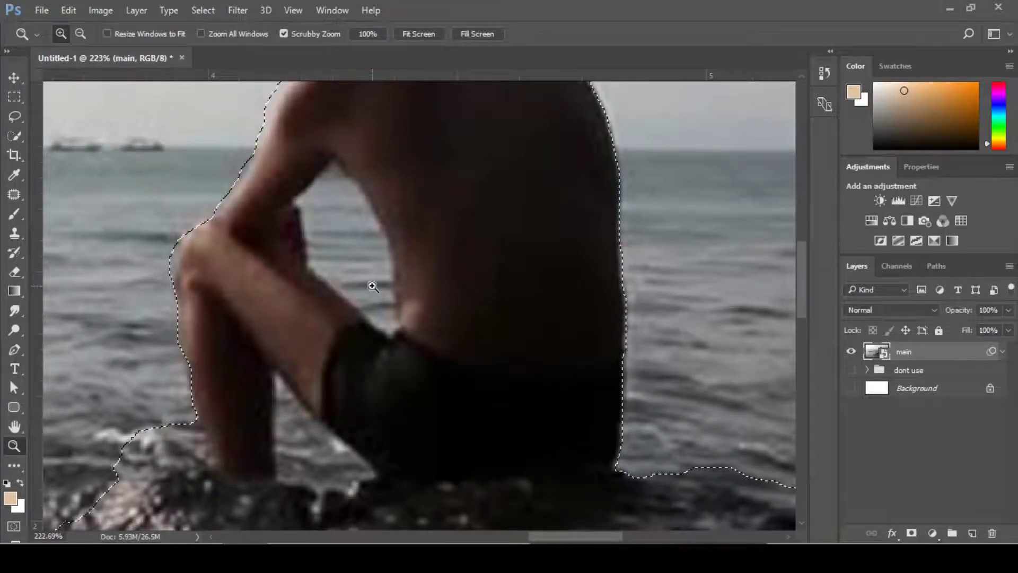
key(w)
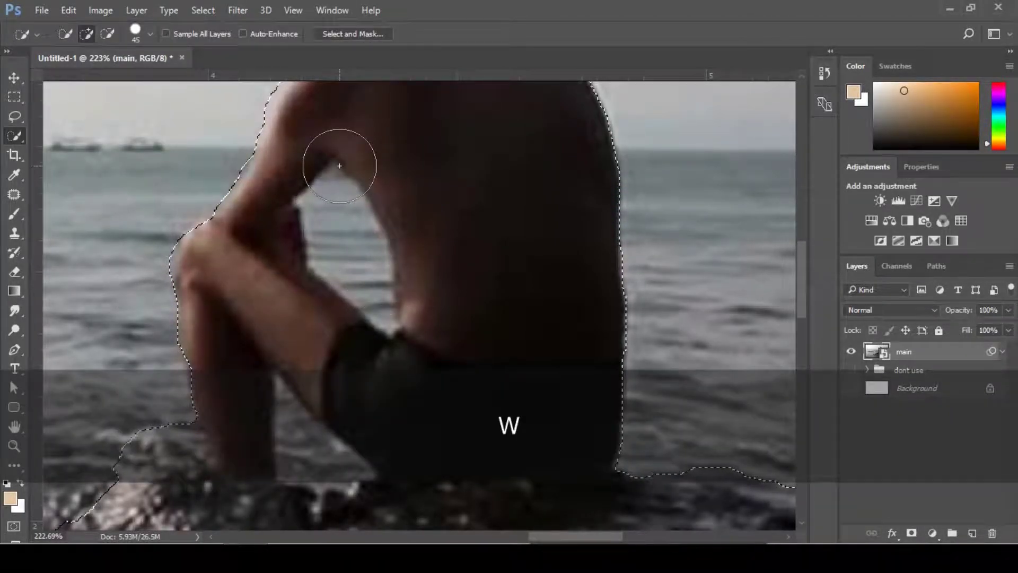
key(bracketleft)
key(bracketleft)
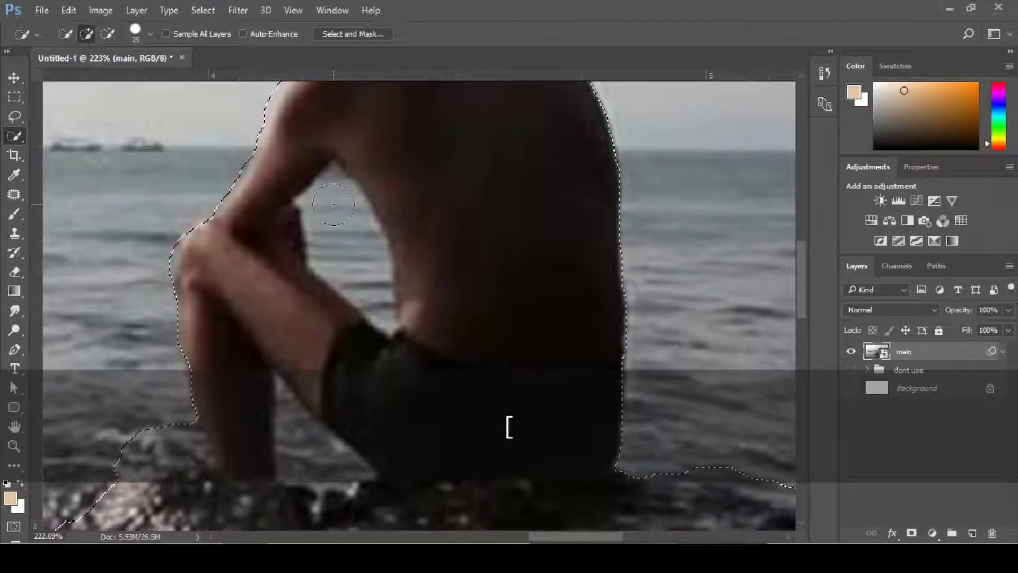
key(bracketleft)
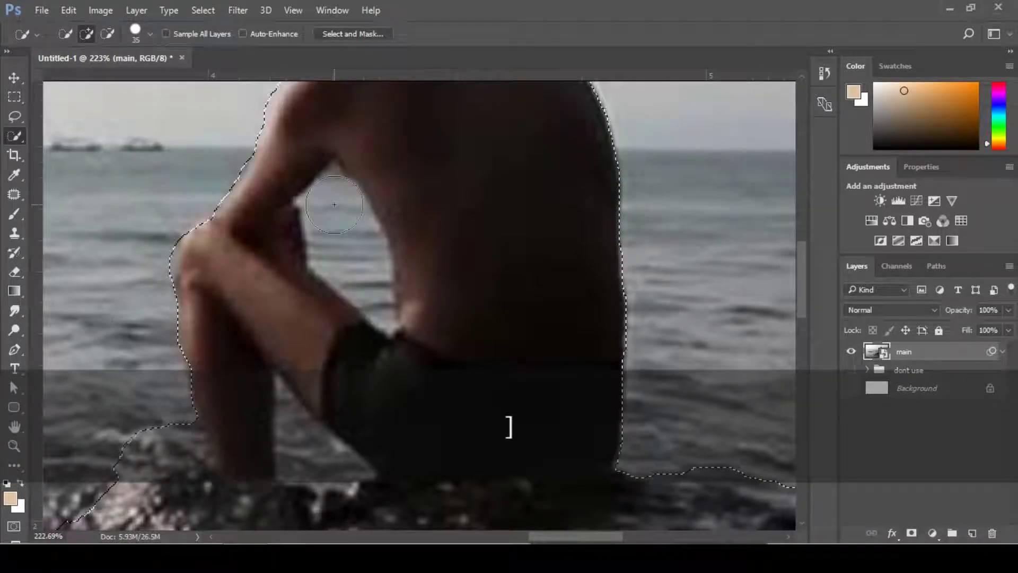
key(bracketleft)
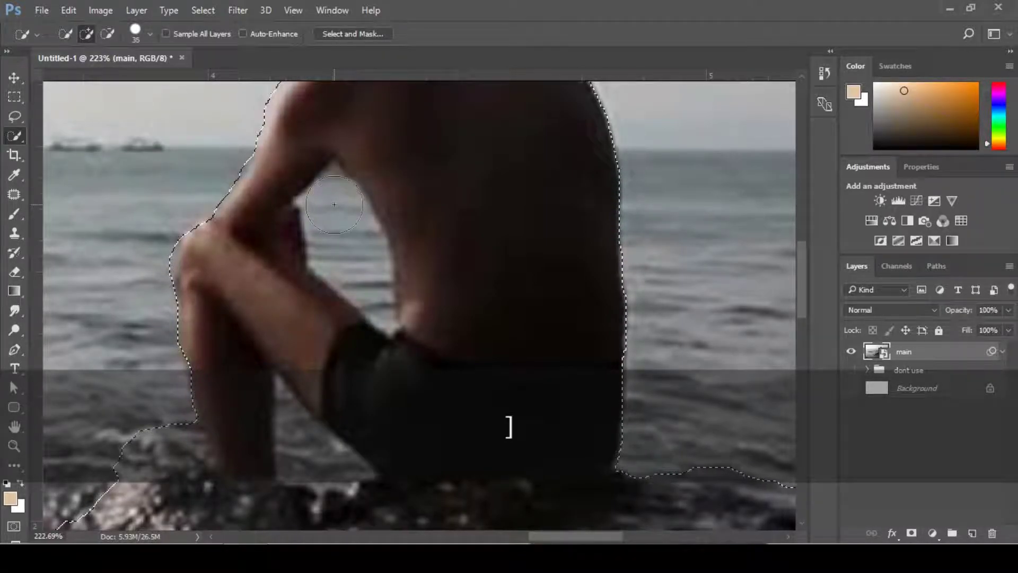
key(bracketleft)
key(bracketleft)
key(bracketleft)
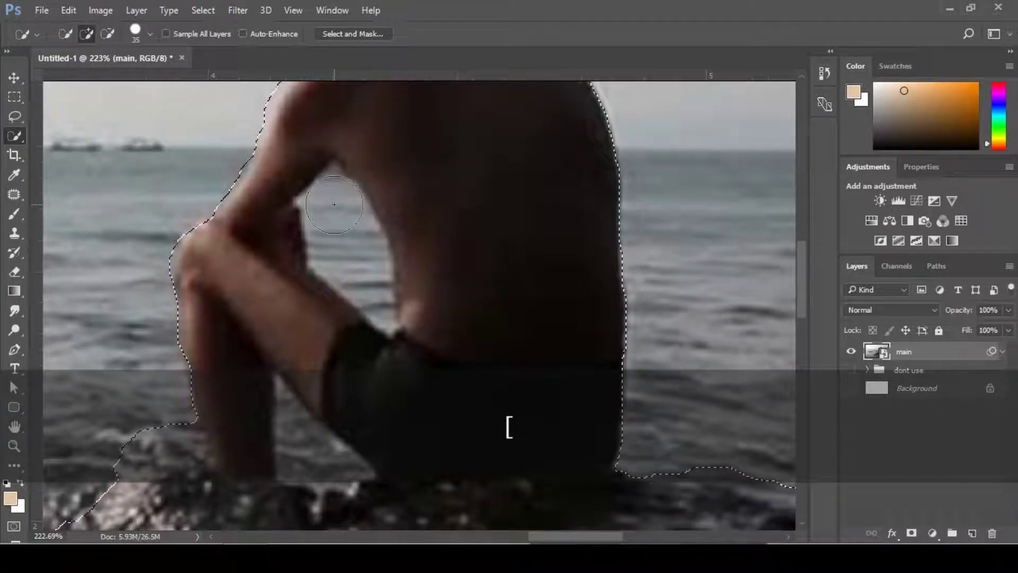
key(alt)
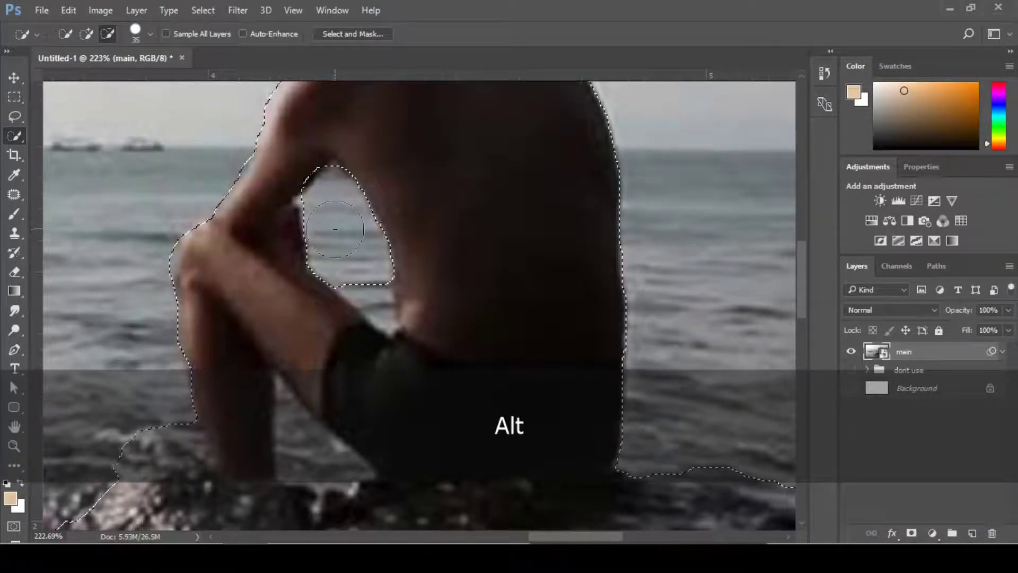
drag(361, 272, 371, 294)
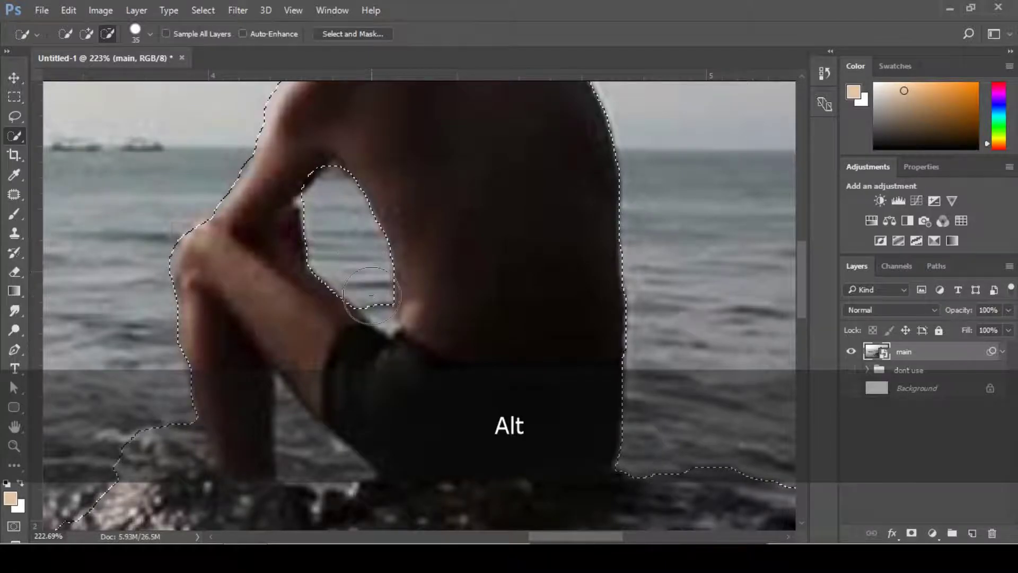
- Clear the lower corner of the arm gap from the selection with a 15 px brush and add back the skin at the waist
key(bracketleft)
key(alt)
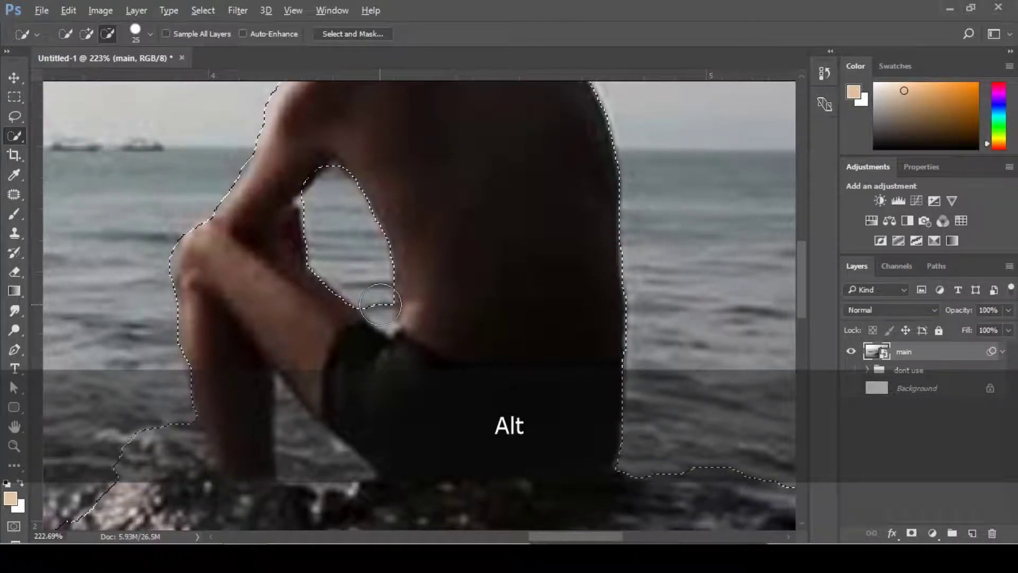
key(bracketleft)
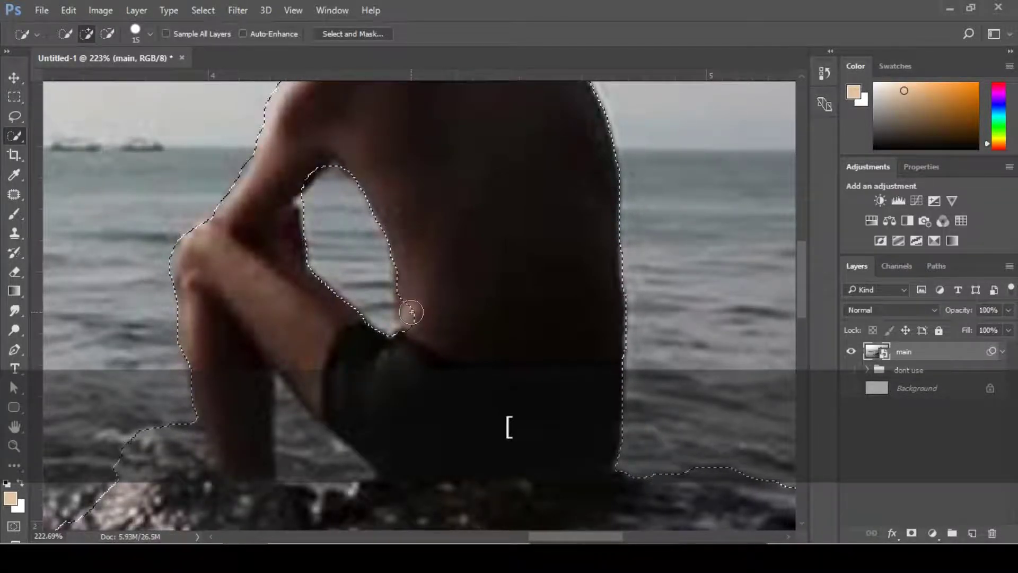
key(alt)
key(alt)
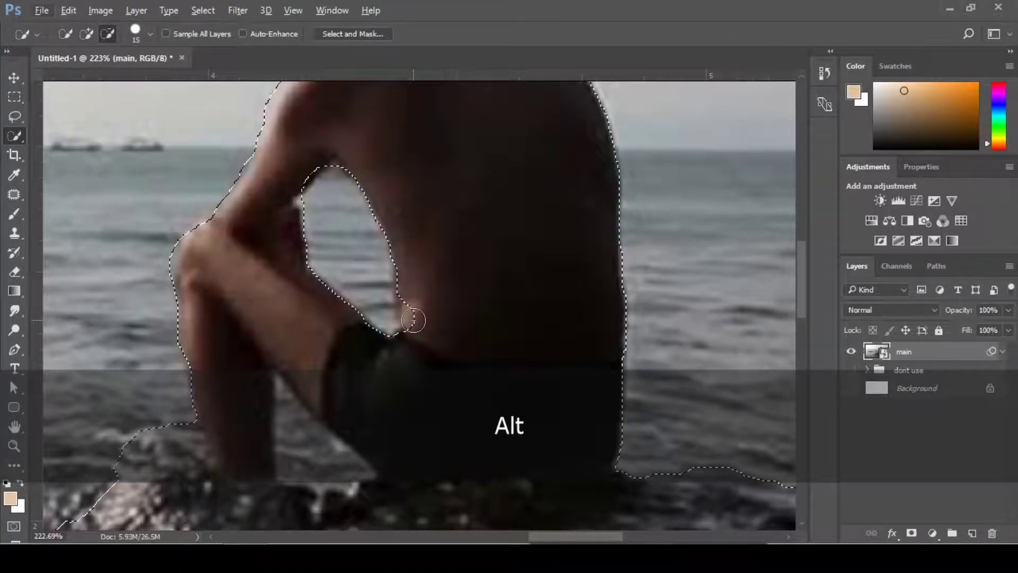
drag(412, 318, 407, 309)
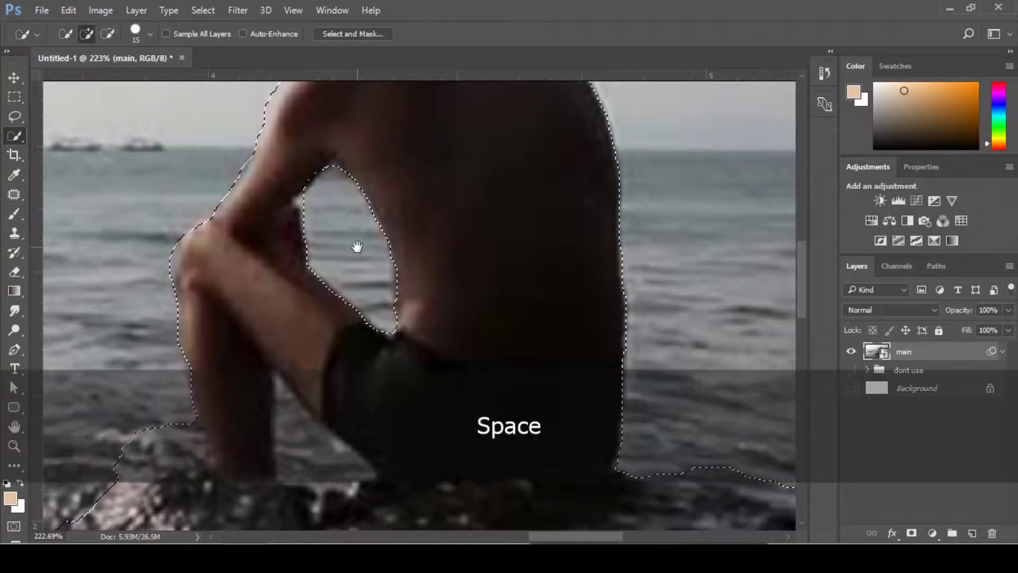
- Subtract the water visible between the man's lower leg, his thigh and the rock from the selection
drag(357, 243, 409, 182)
drag(336, 244, 332, 150)
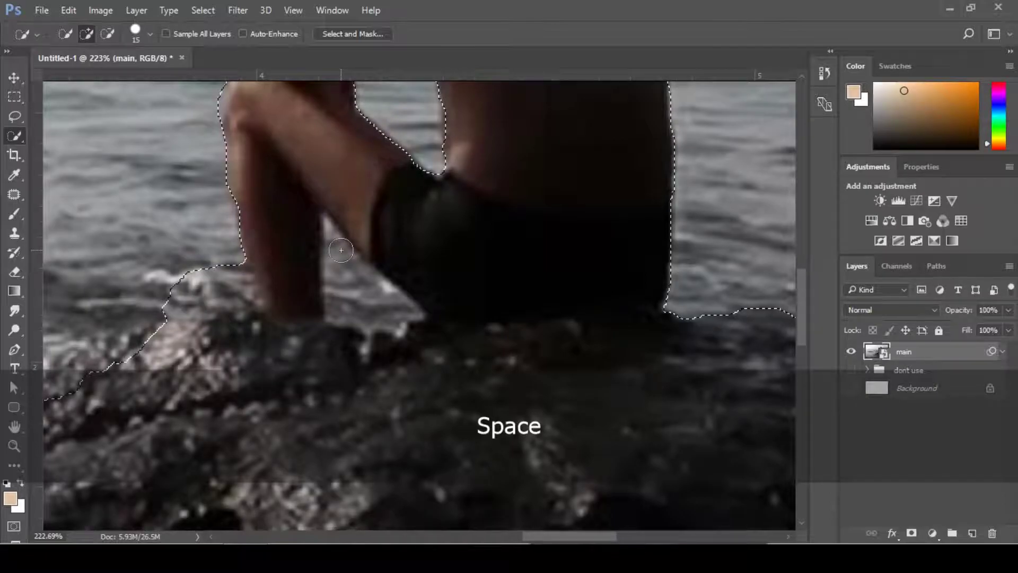
drag(342, 268, 344, 301)
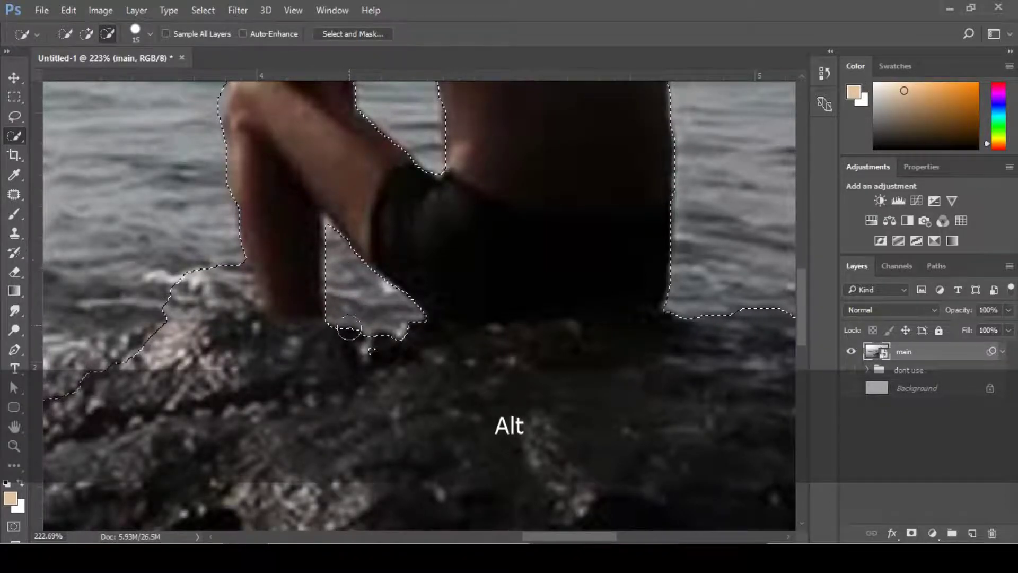
mouse_move(367, 352)
mouse_down()
mouse_move(375, 317)
mouse_move(414, 334)
mouse_move(387, 350)
mouse_up()
key(alt)
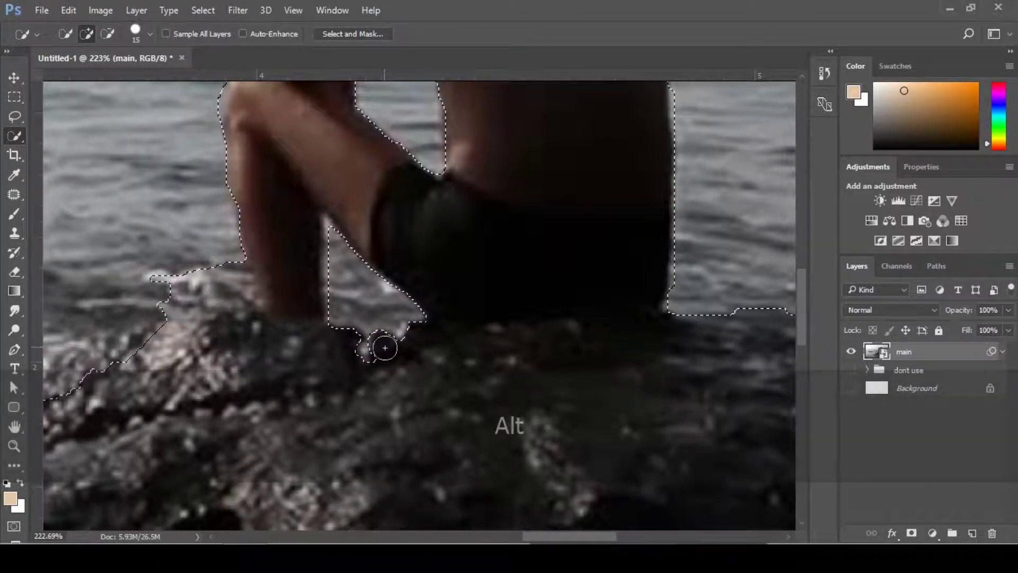
- Subtract the wedge of sky between the man's neck and left shoulder so the selection follows his outline
key(alt+space)
drag(400, 307, 354, 308)
drag(555, 263, 553, 265)
drag(517, 232, 645, 248)
drag(488, 215, 482, 235)
mouse_move(432, 193)
mouse_down()
mouse_move(495, 198)
mouse_move(459, 203)
mouse_move(428, 257)
mouse_up()
key(space)
key(w)
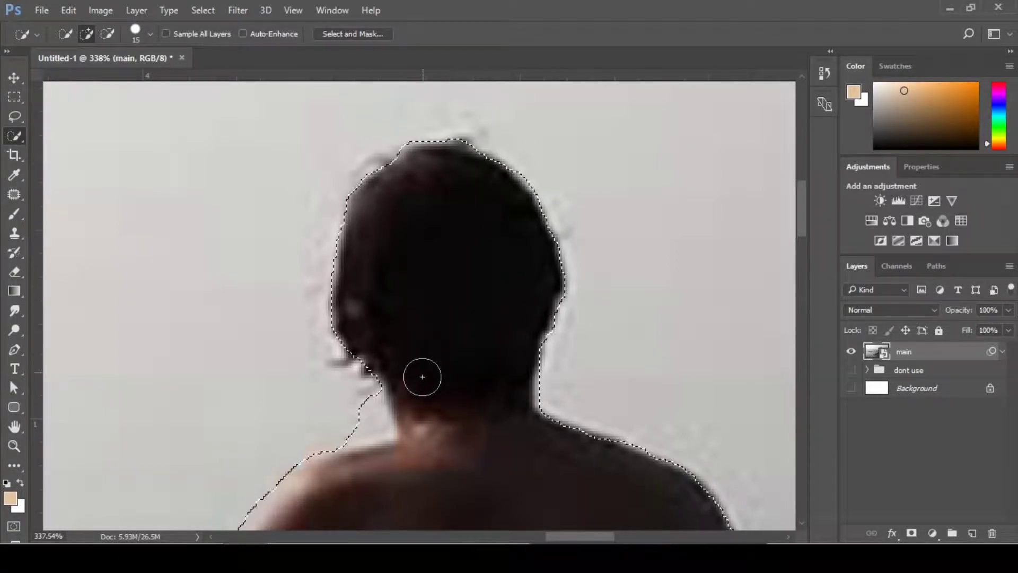
drag(423, 371, 446, 284)
mouse_move(388, 312)
mouse_down()
mouse_move(391, 291)
mouse_move(381, 326)
mouse_move(377, 216)
mouse_up()
mouse_move(315, 247)
mouse_down()
mouse_move(298, 311)
mouse_move(301, 285)
mouse_move(439, 227)
mouse_up()
key(alt)
key(ctrl+z)
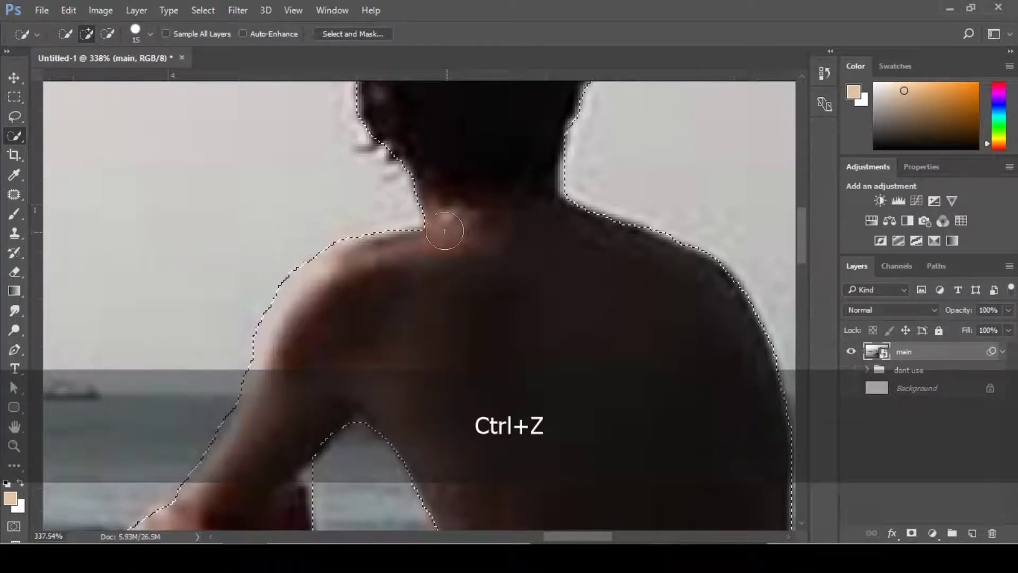
- Copy the selected man, rock and foreground from the main layer onto a new layer
scroll(459, 276, down, 8)
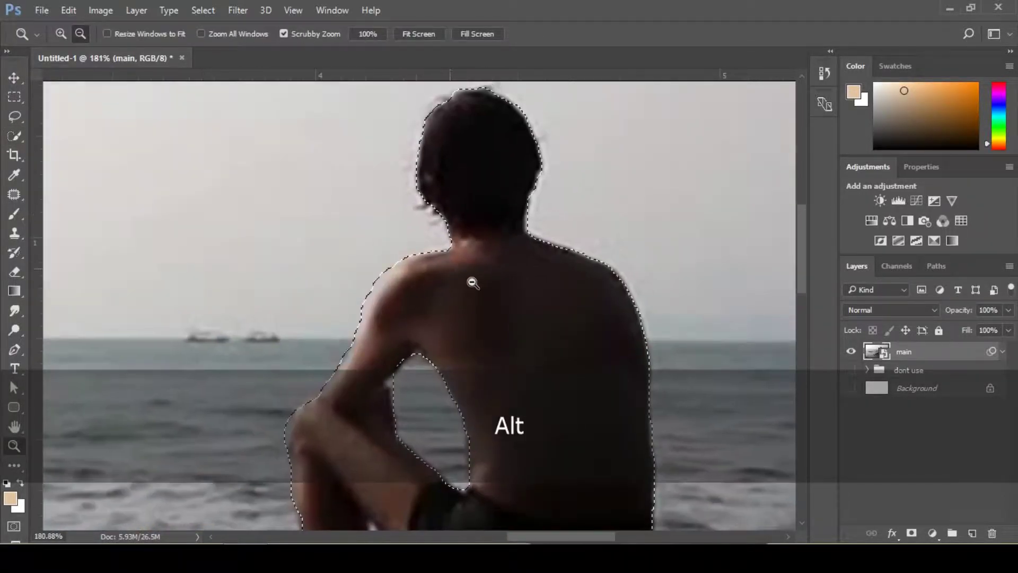
scroll(501, 338, down, 3)
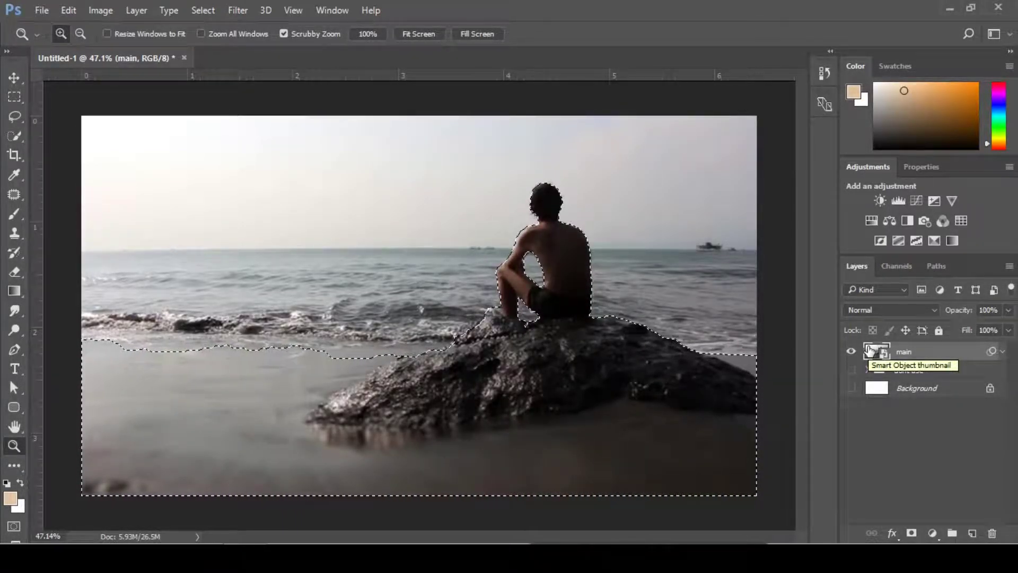
key(ctrl)
key(ctrl+j)
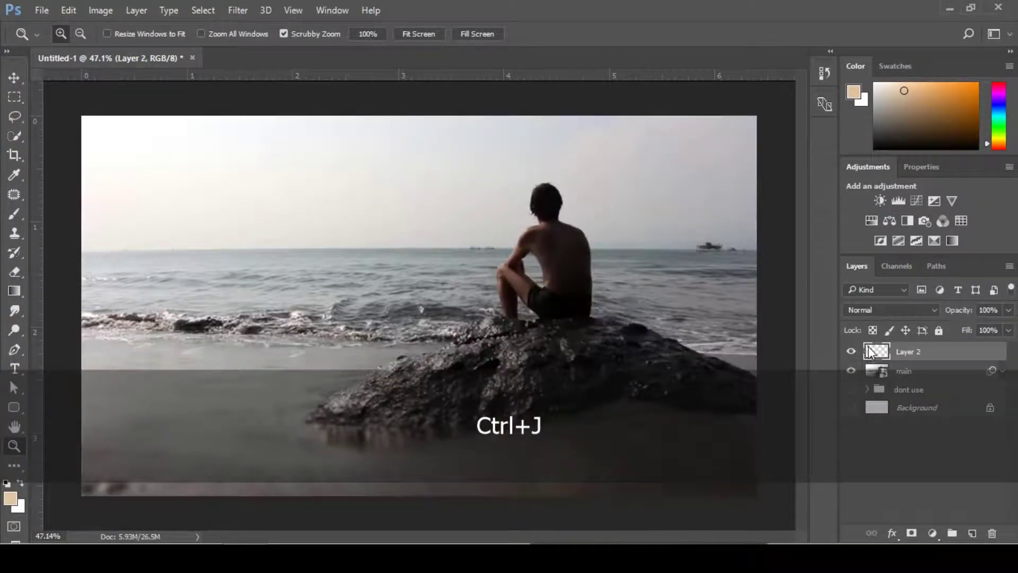
- Inspect the copied layer on its own, compare it with the main photo alone, and show both layers again
key(alt)
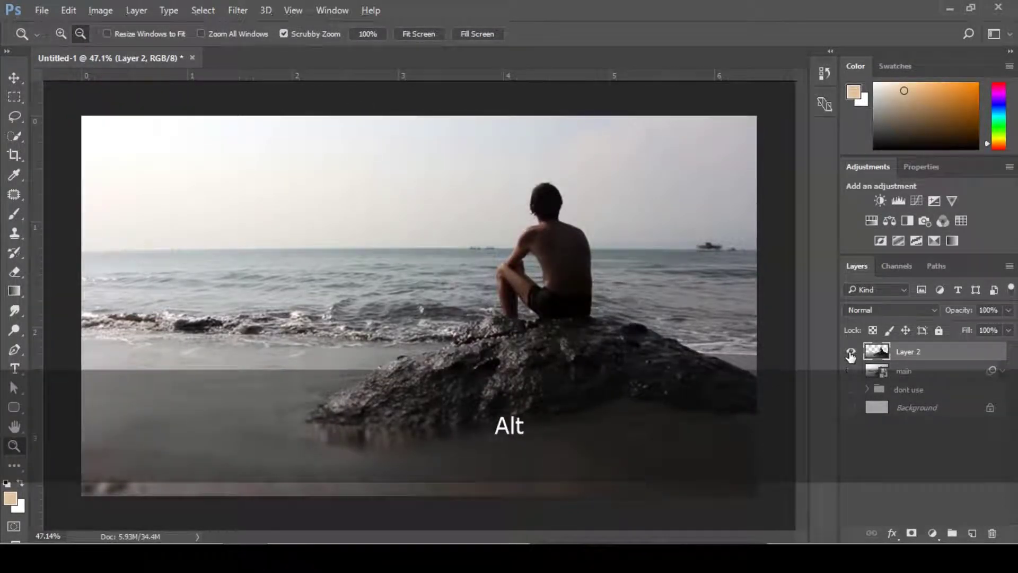
alt+click(851, 353)
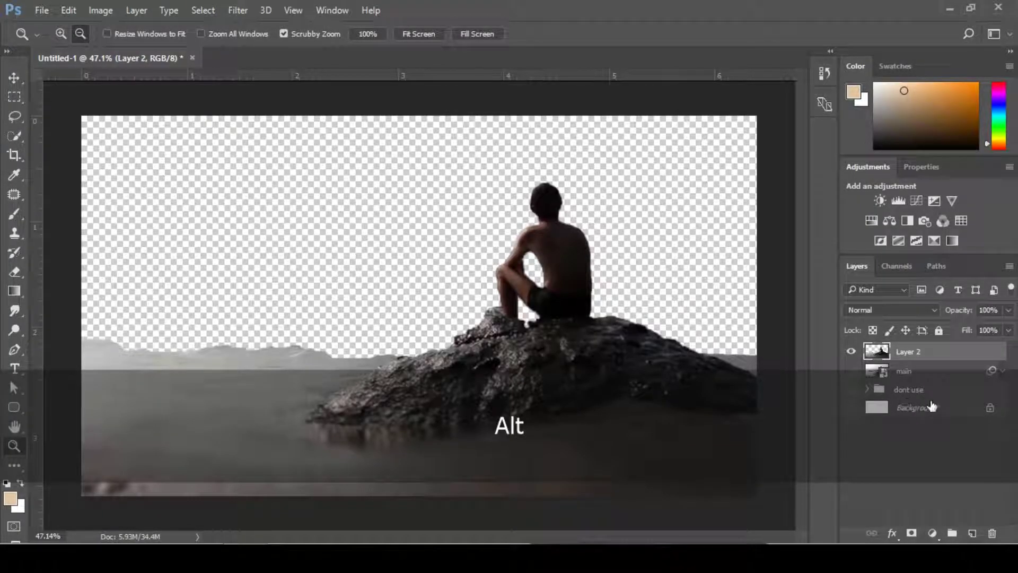
click(852, 352)
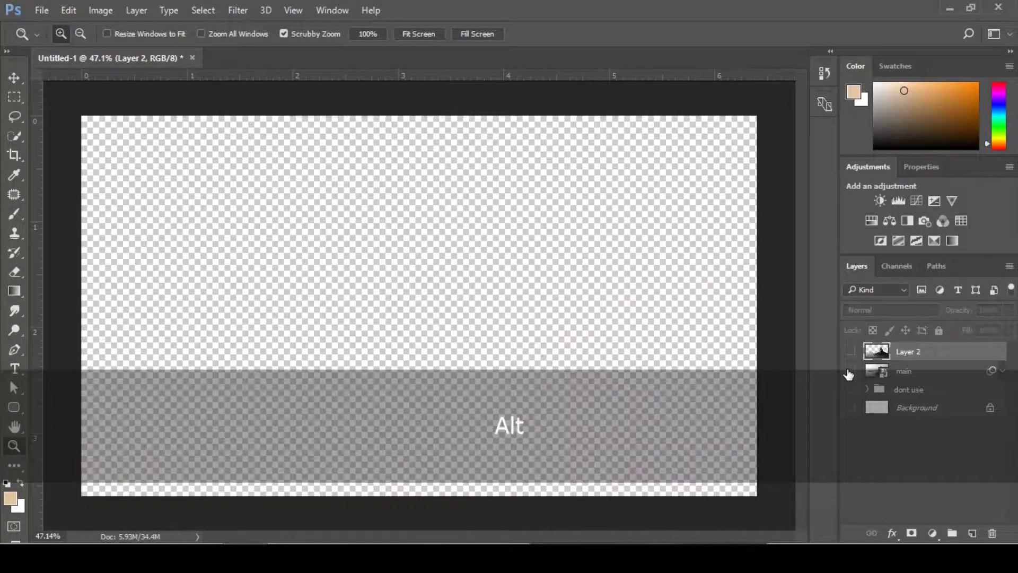
click(852, 371)
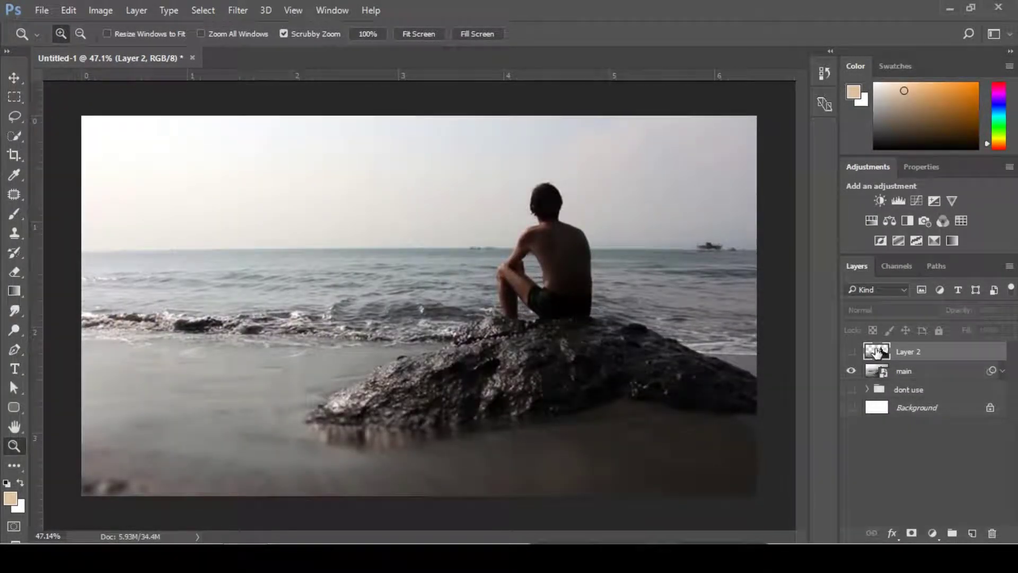
mouse_move(573, 267)
mouse_down()
mouse_move(545, 260)
mouse_move(560, 260)
mouse_up()
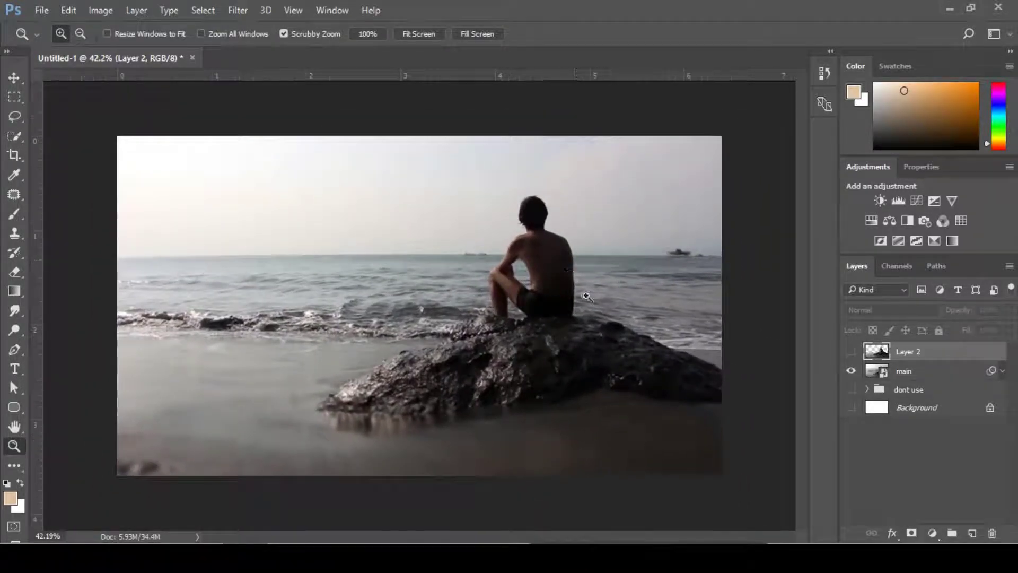
click(851, 352)
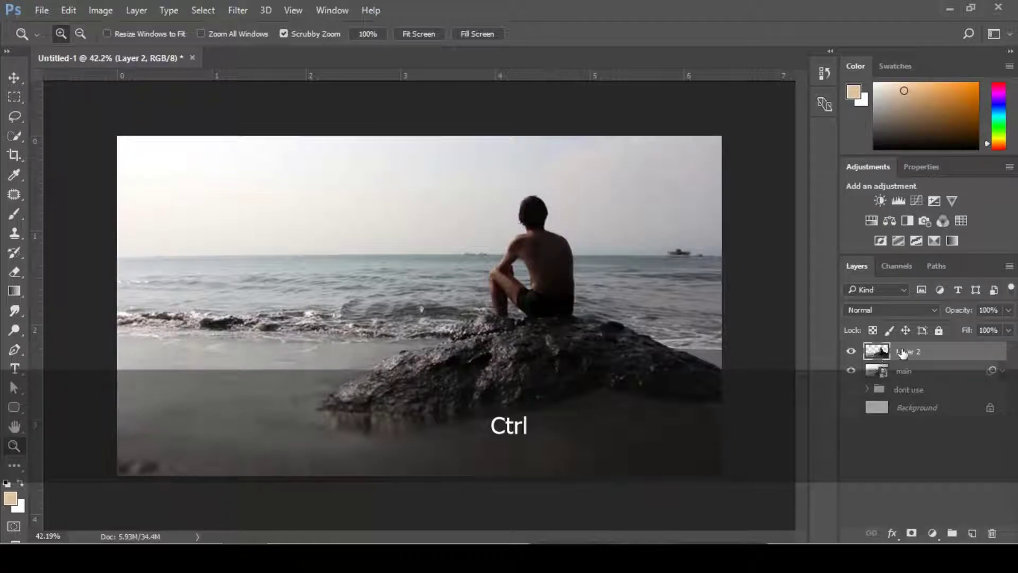
- Rename the copied layer as "man cut out"
double_click(910, 352)
text(man cut o)
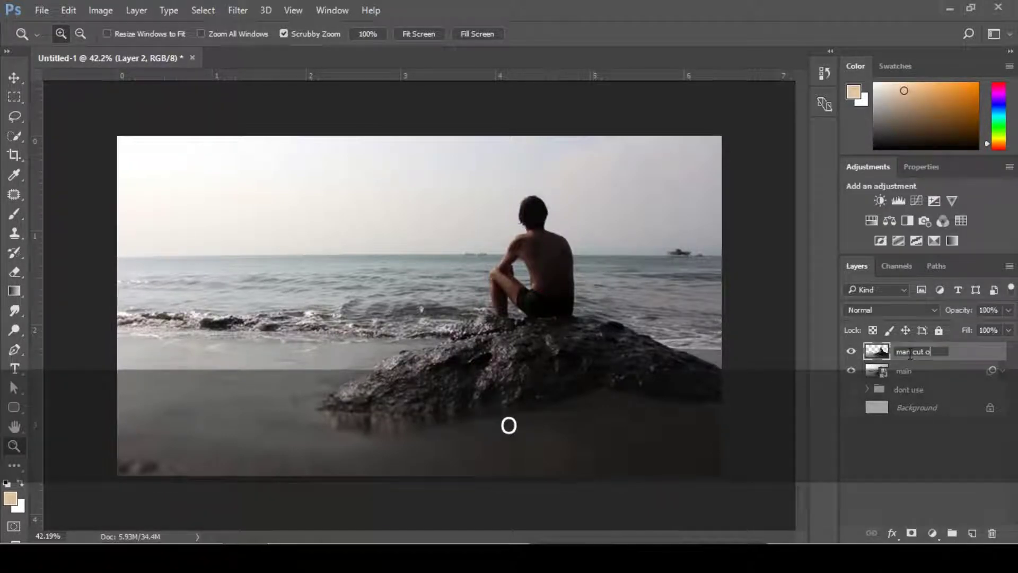
text(ut)
key(Return)
- Load the man cut out layer's outline as a selection and add it as a layer mask to the main layer
key(ctrl)
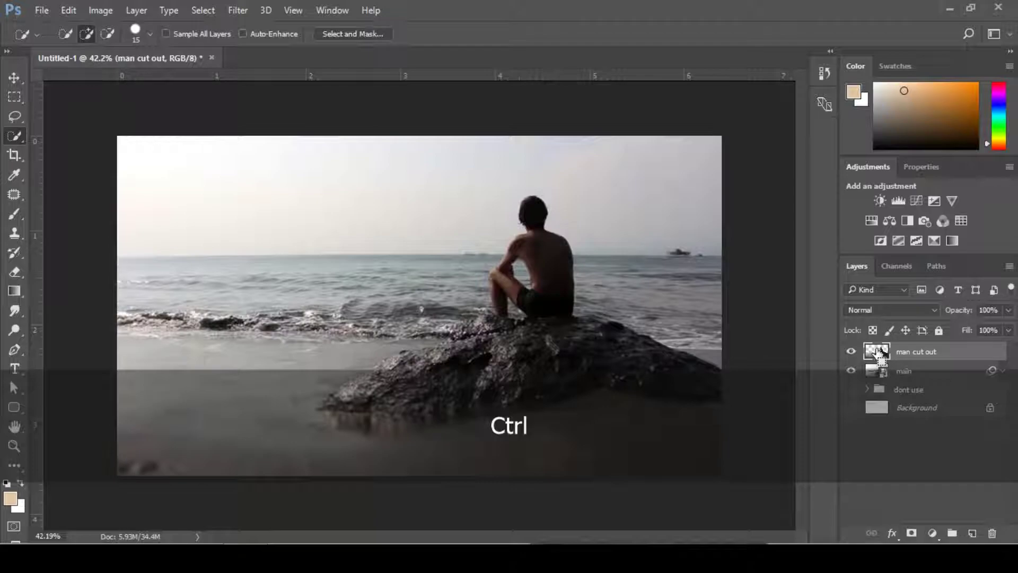
ctrl+click(879, 352)
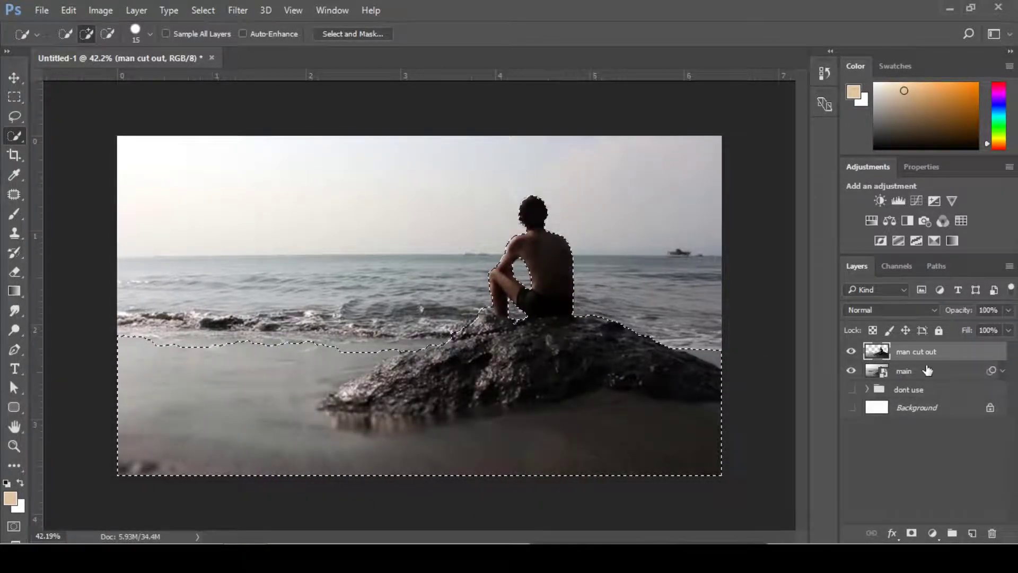
click(912, 372)
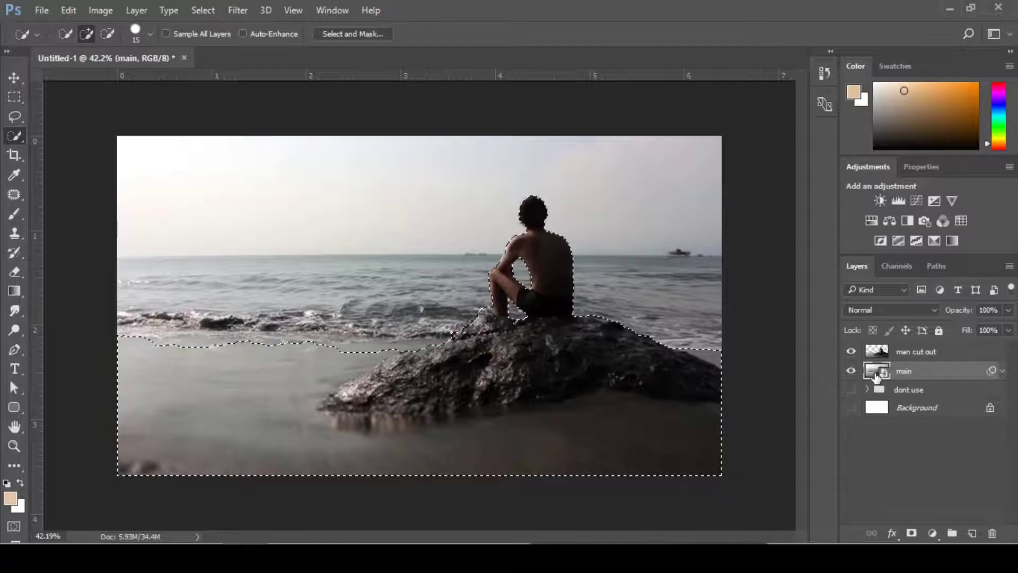
click(911, 533)
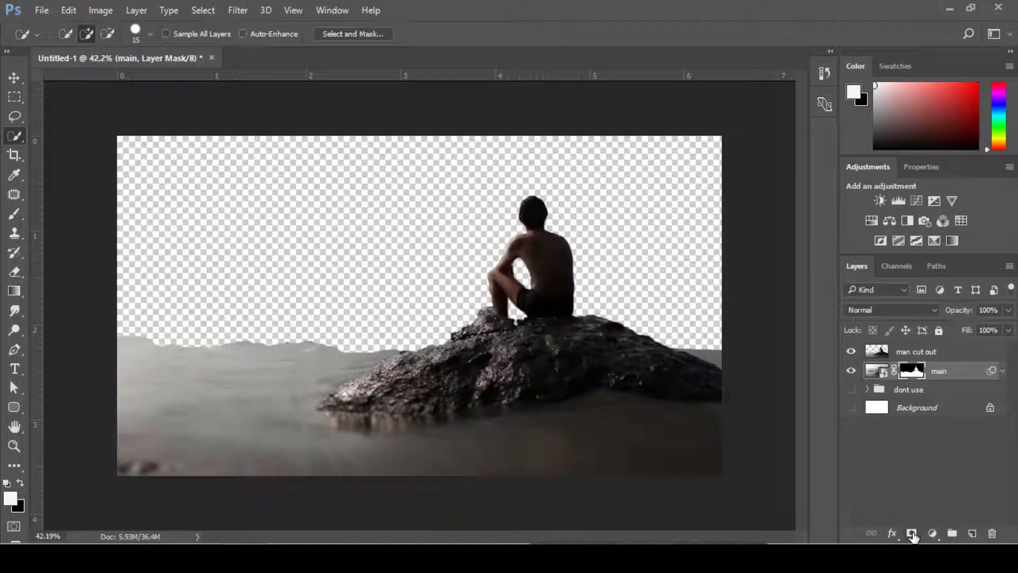
- Hide the man cut out layer and switch between the main layer's mask and its image as the active target
click(852, 351)
click(869, 371)
click(913, 372)
click(878, 371)
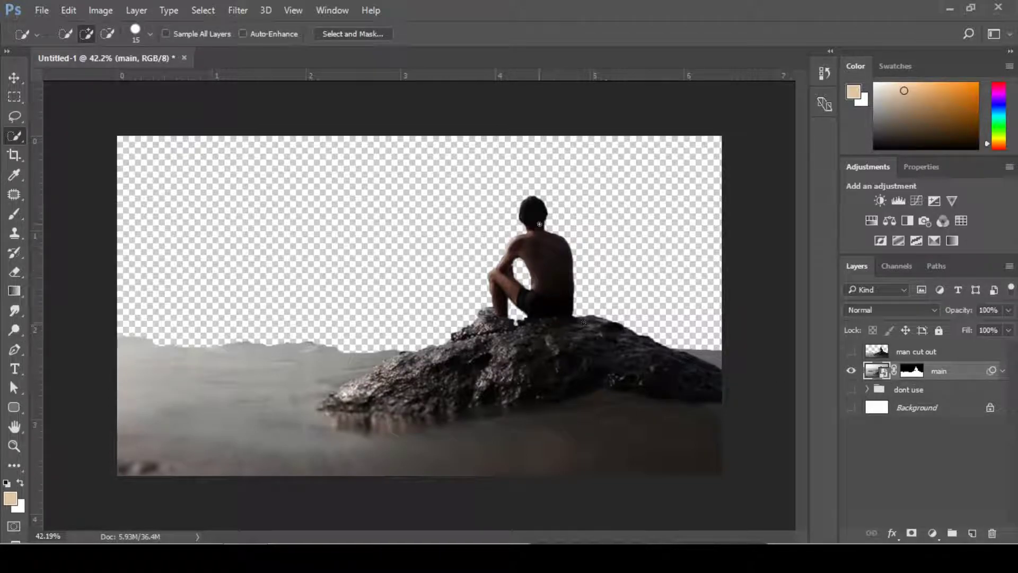
- Load the man cut out layer's outline as a selection and clear it, keeping that layer hidden, and target the main layer's mask
click(876, 352)
click(851, 351)
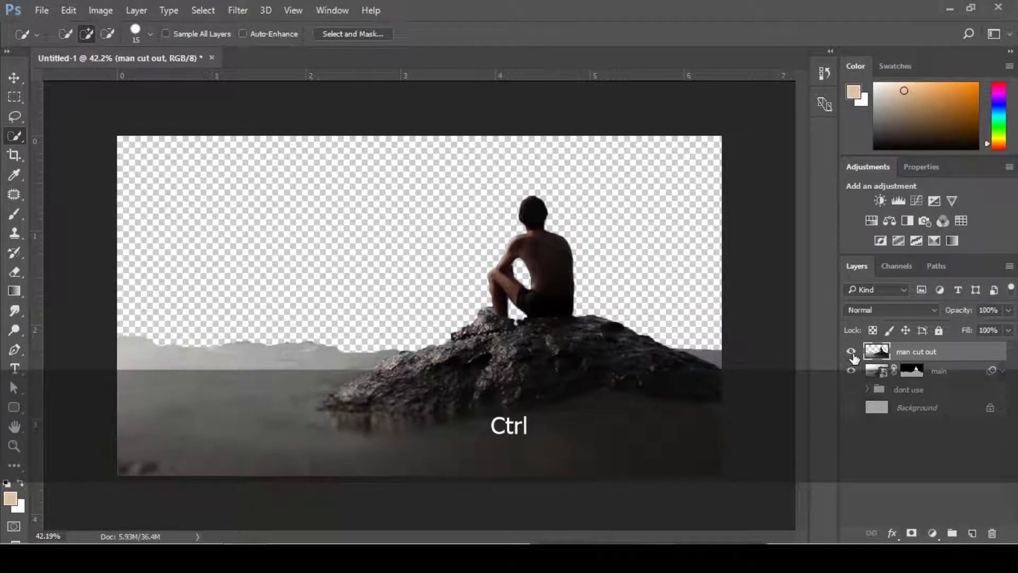
click(851, 352)
ctrl+click(877, 351)
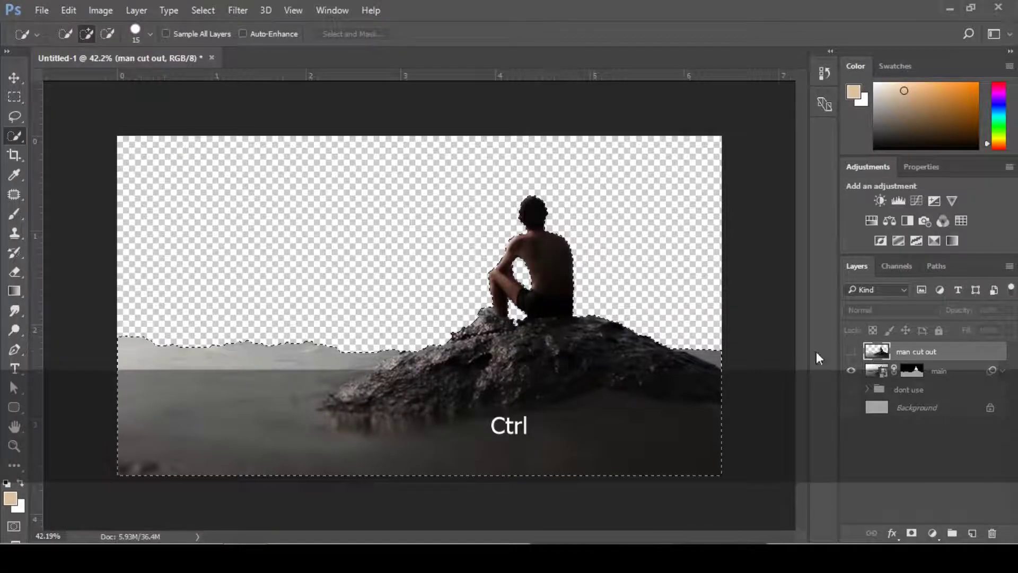
key(ctrl+d)
click(908, 371)
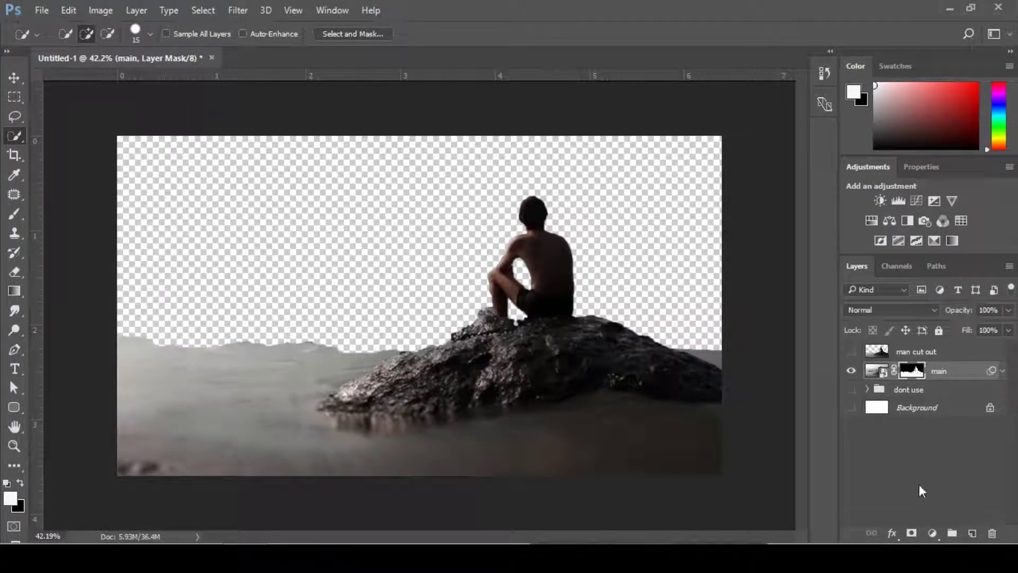
- Invert the main layer's mask and briefly show the man cut out layer to compare both parts, leaving it hidden
key(ctrl+i)
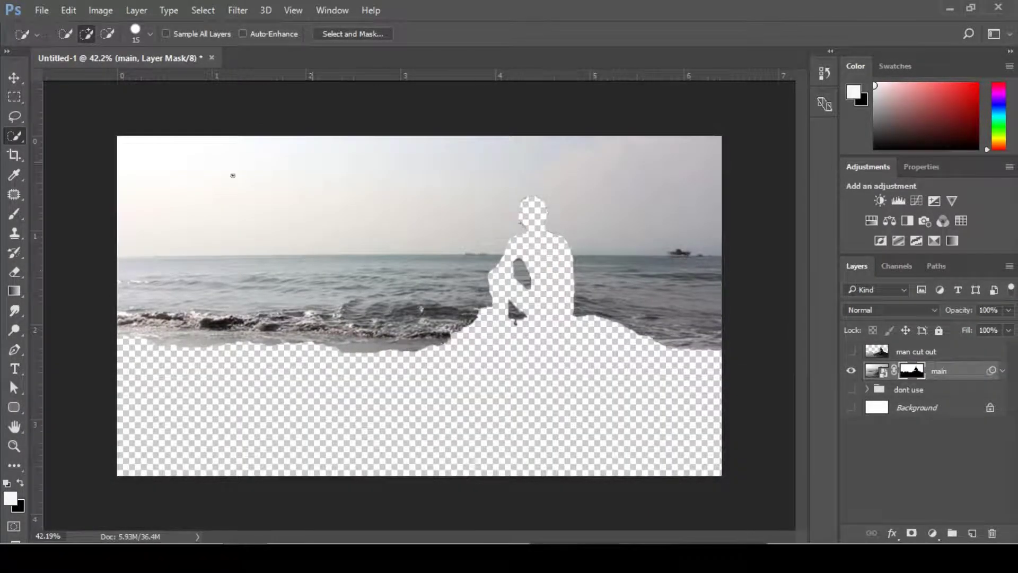
click(939, 353)
click(852, 352)
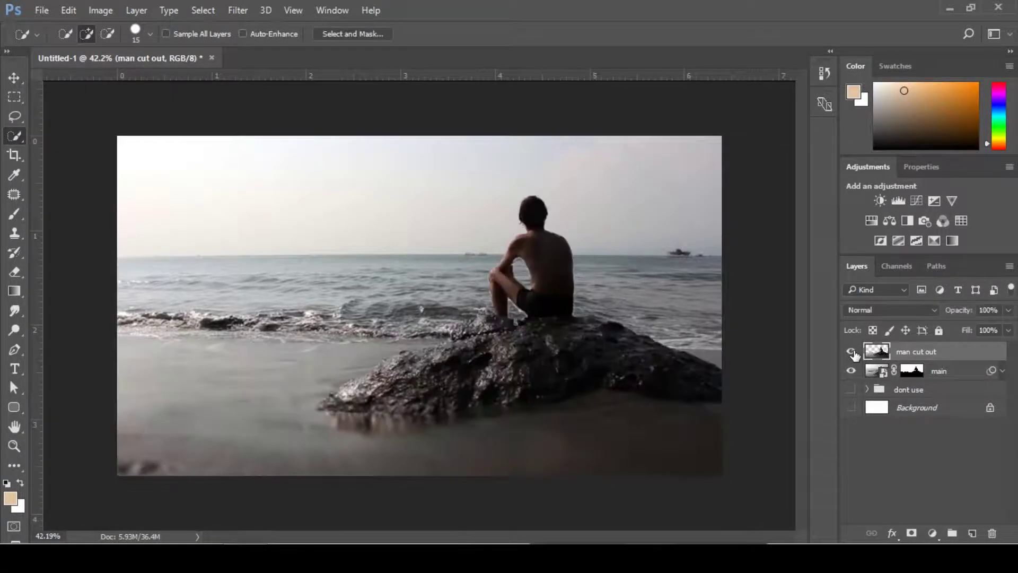
click(851, 351)
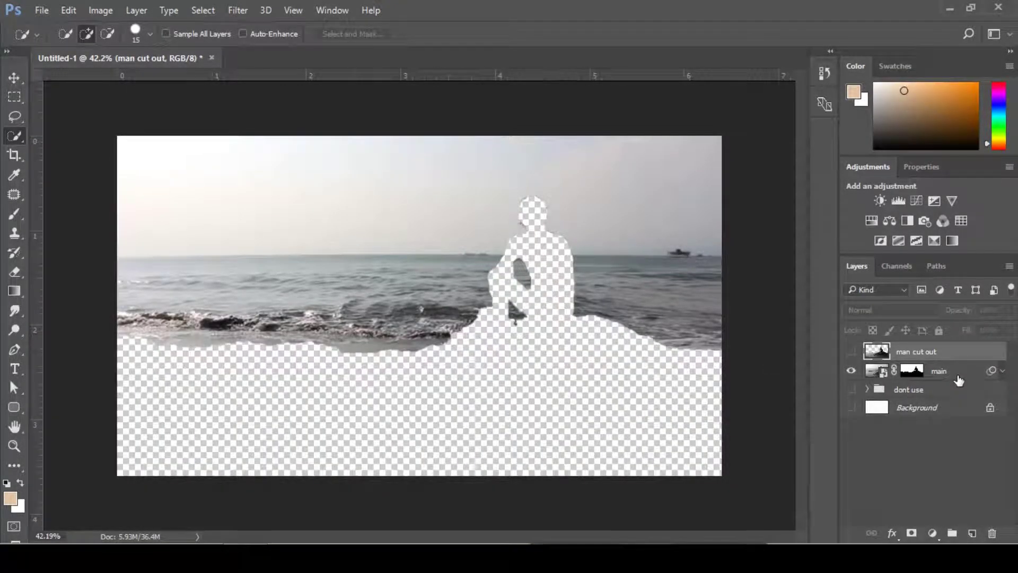
- Duplicate the main layer together with its mask and hide the original main layer
click(881, 371)
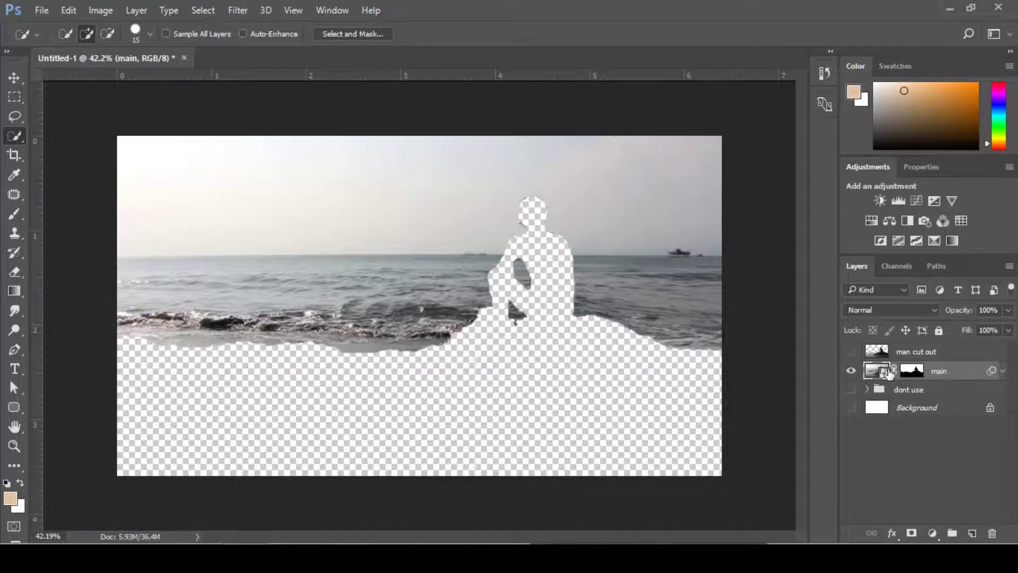
key(ctrl+j)
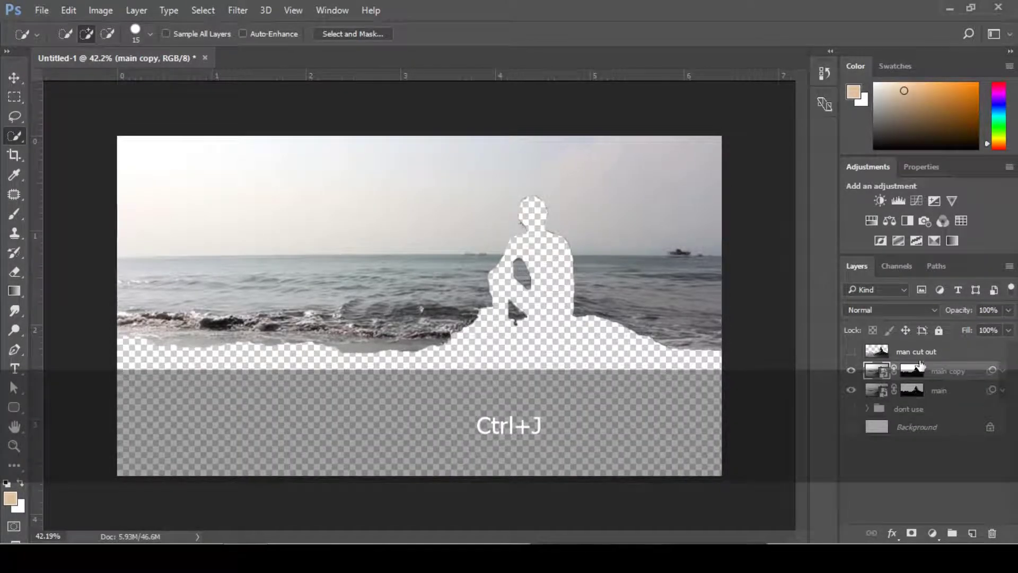
click(912, 390)
click(851, 391)
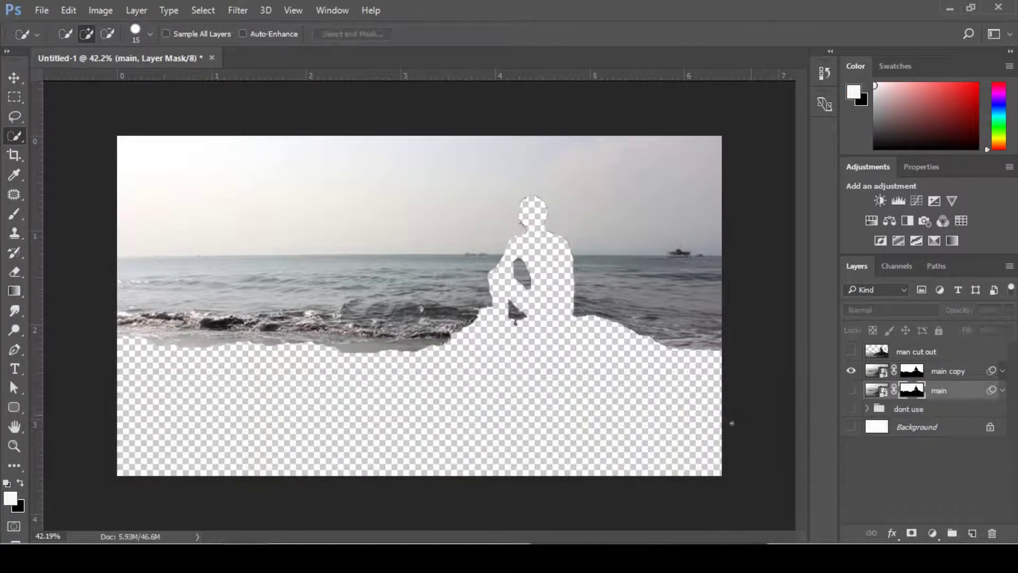
- Rename the main copy layer as "bG" and toggle its visibility to check its content, leaving it visible
double_click(937, 371)
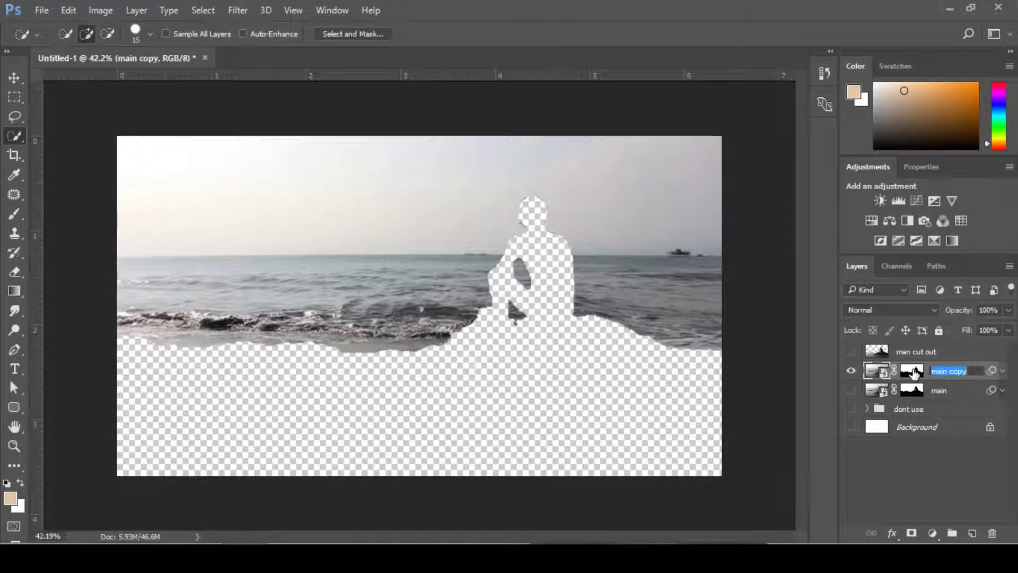
text(bG)
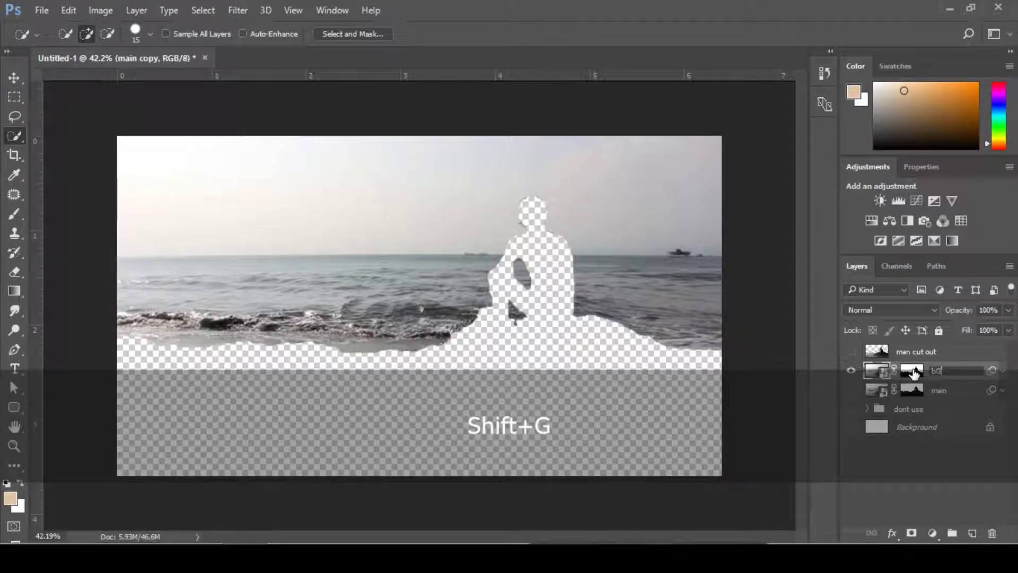
key(Return)
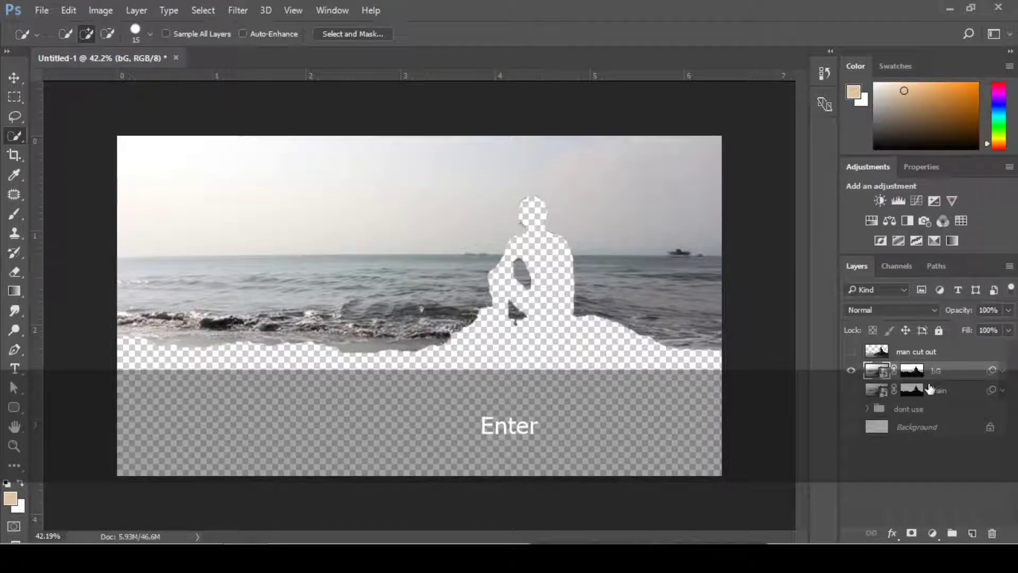
click(852, 371)
click(853, 370)
alt+click(853, 370)
alt+click(852, 370)
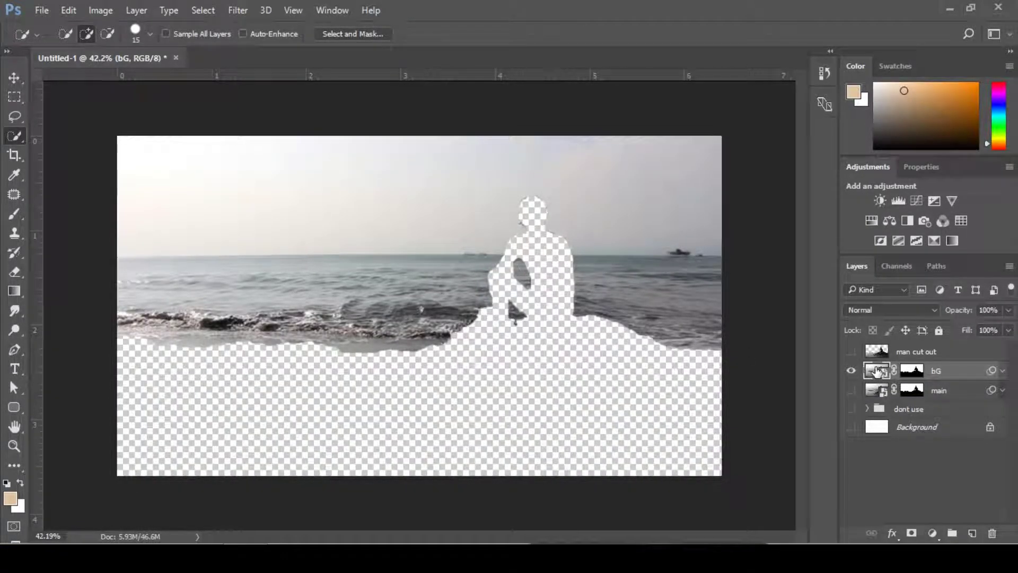
- Rasterize the bG layer, undo it once to compare the thumbnail, and rasterize it again
right_click(882, 377)
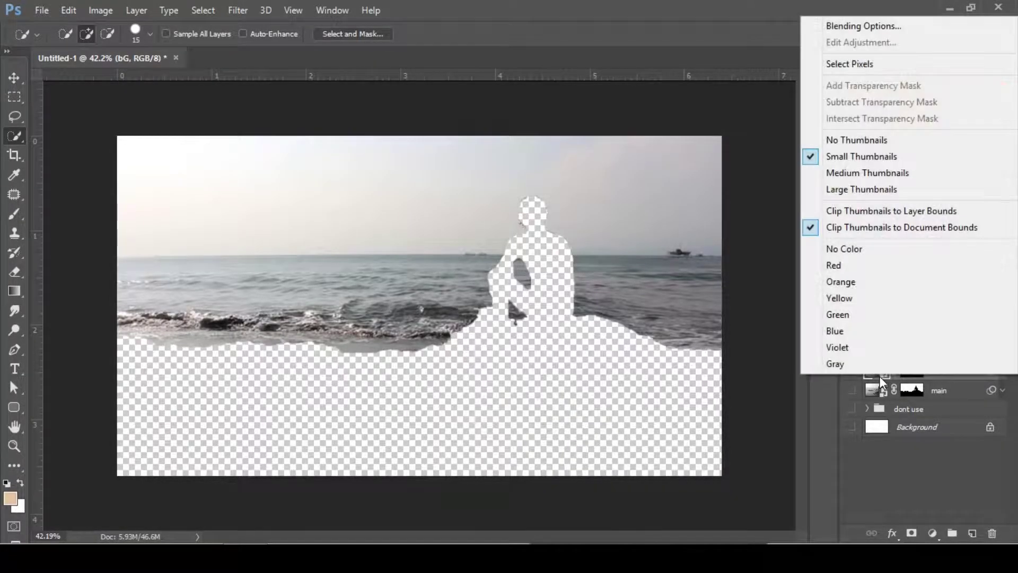
click(862, 497)
right_click(951, 373)
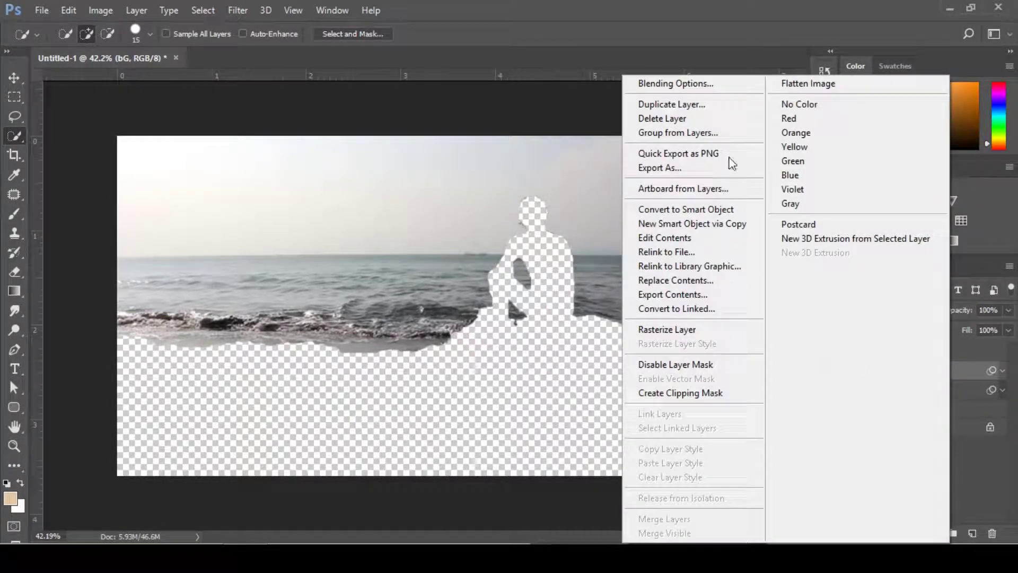
click(639, 330)
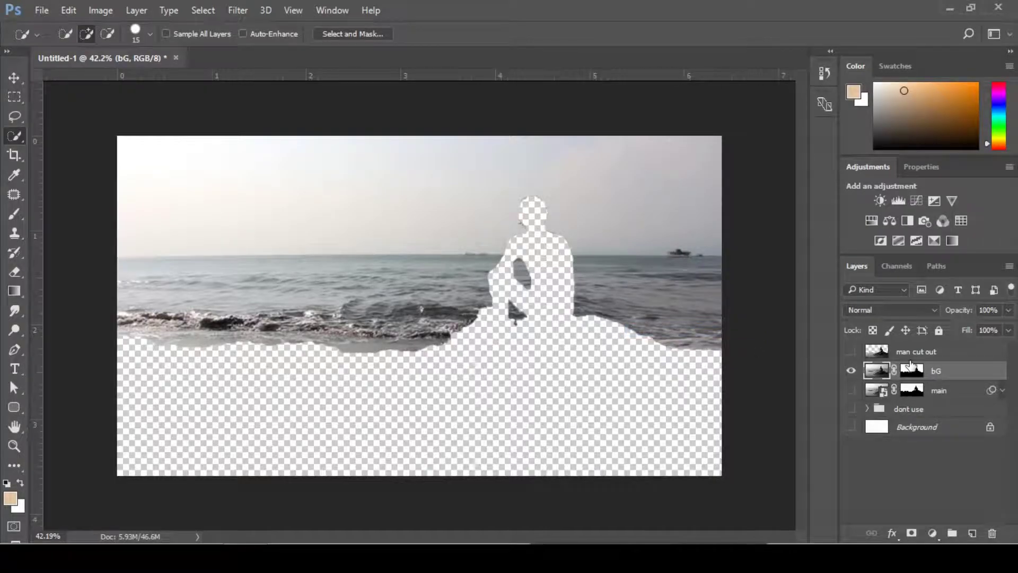
key(ctrl+z)
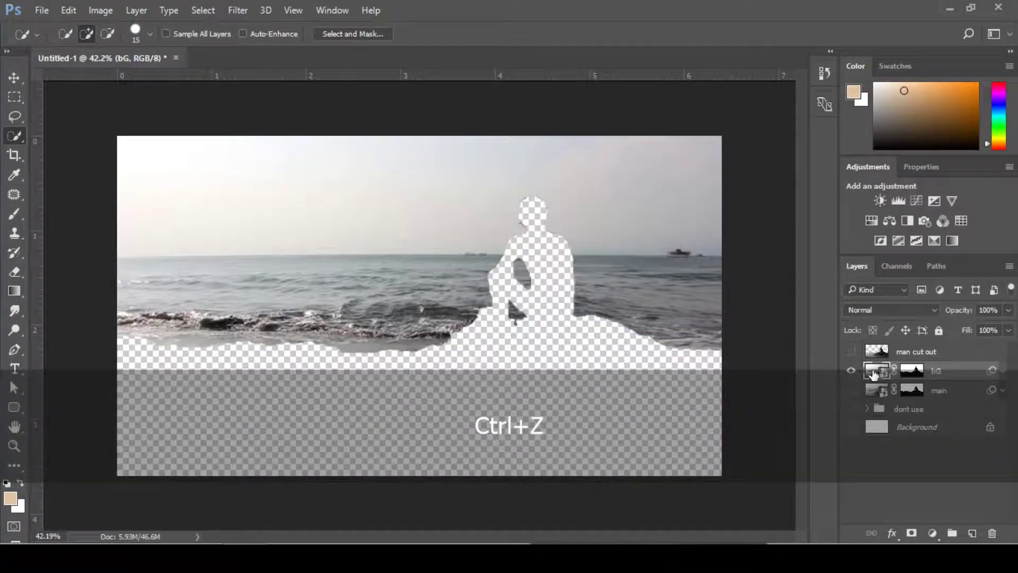
right_click(871, 371)
click(690, 329)
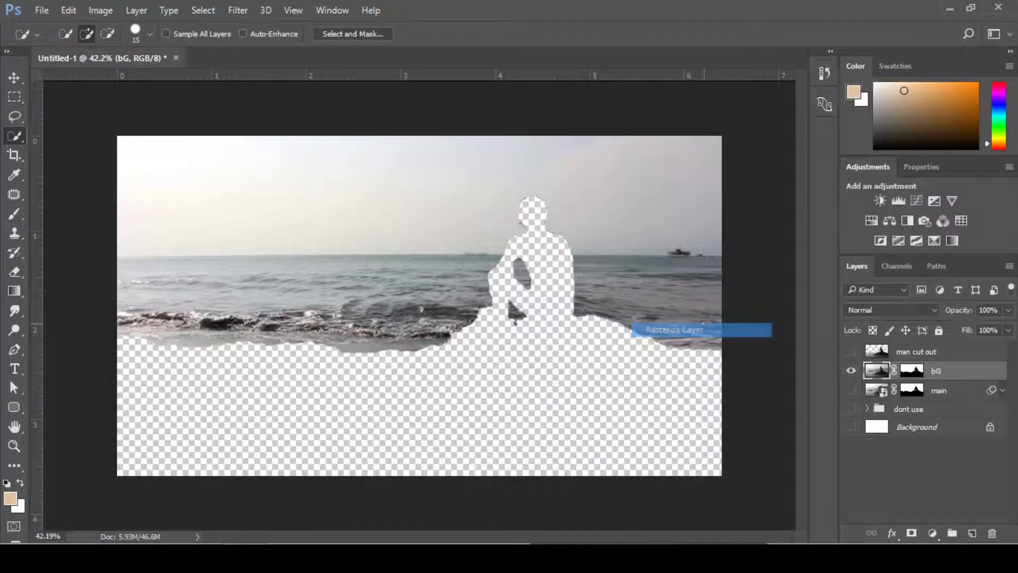
- Apply the bG layer's mask permanently to its pixels and load the layer's outline as a selection
click(912, 372)
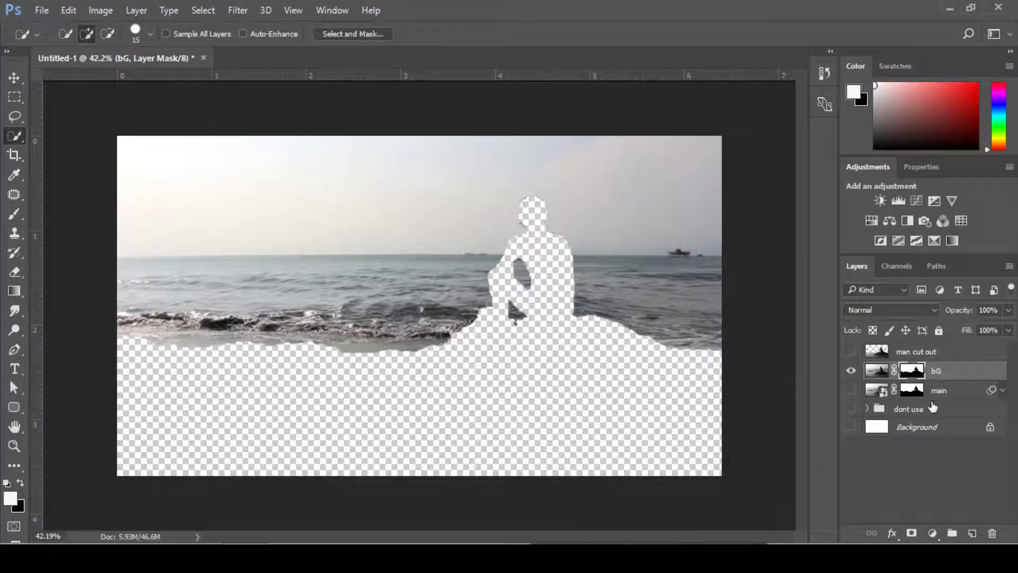
right_click(979, 378)
click(976, 479)
right_click(913, 371)
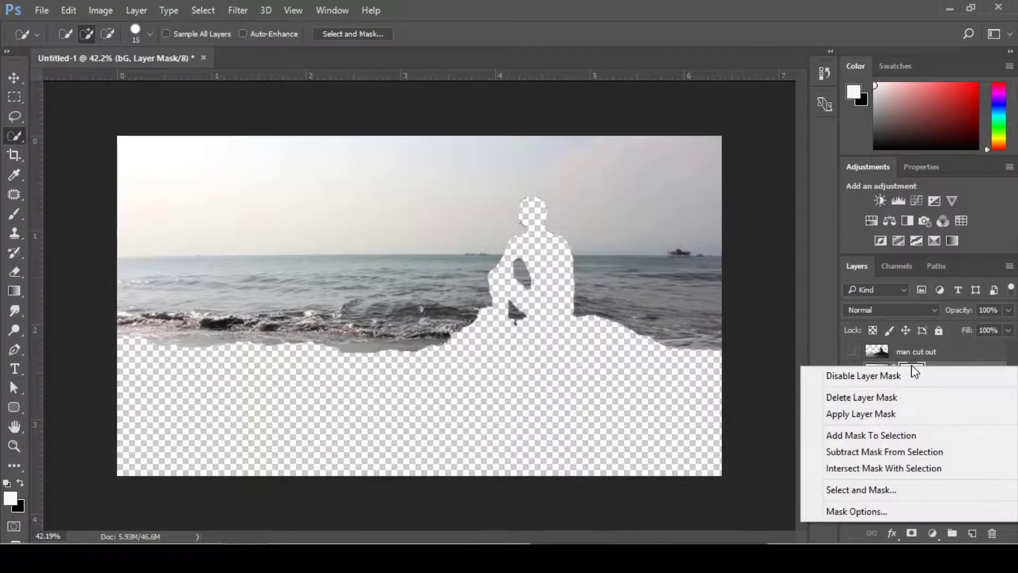
click(859, 414)
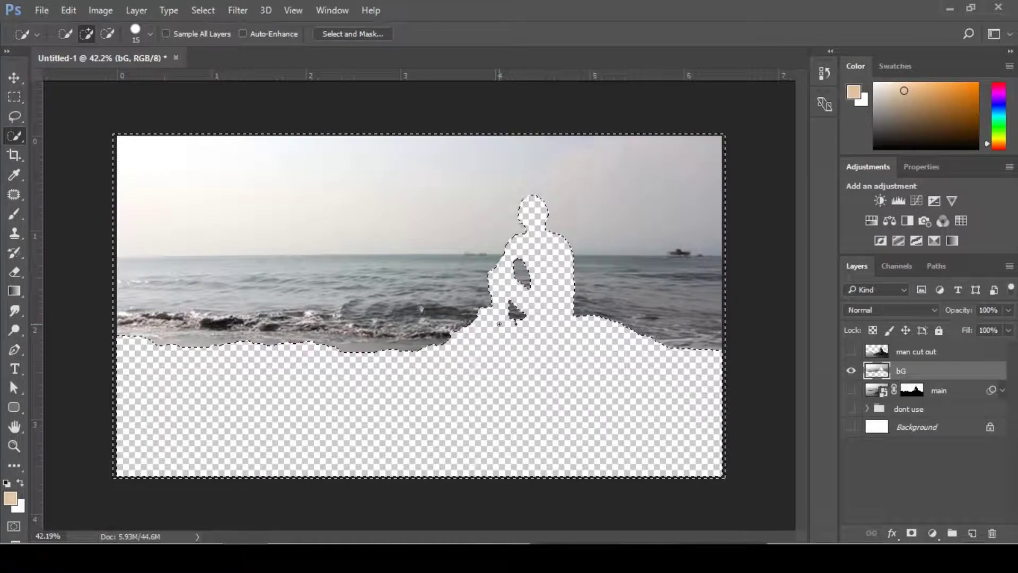
- Switch to the Rectangular Marquee tool and invert the selection to cover the transparent man, rock and foreground area
key(m)
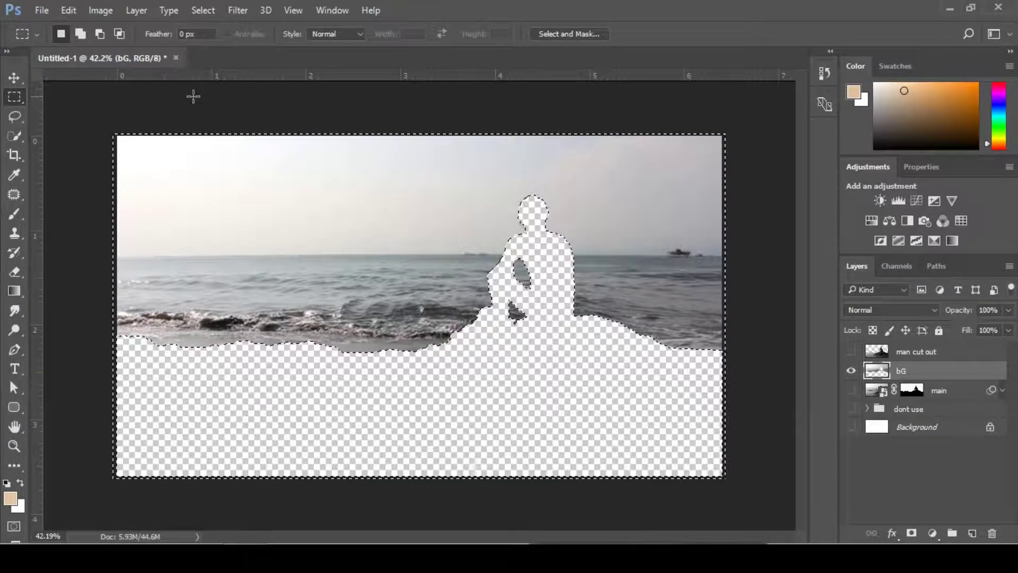
key(m)
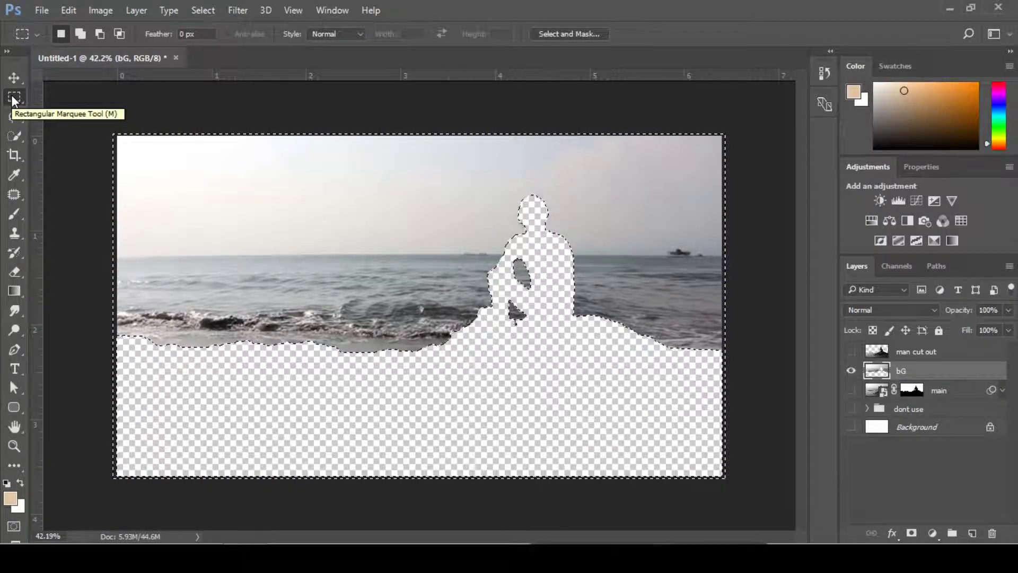
right_click(501, 331)
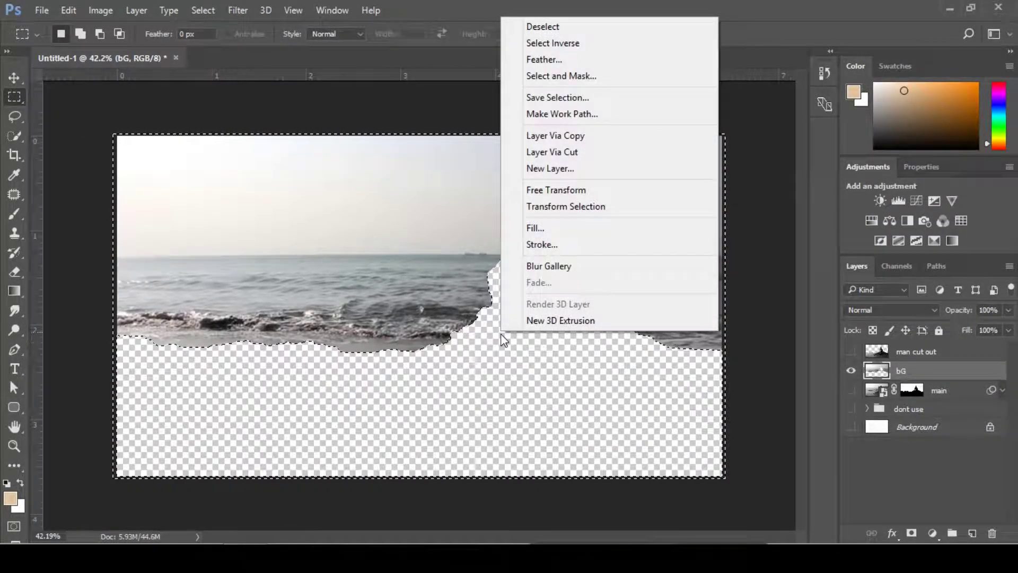
click(553, 44)
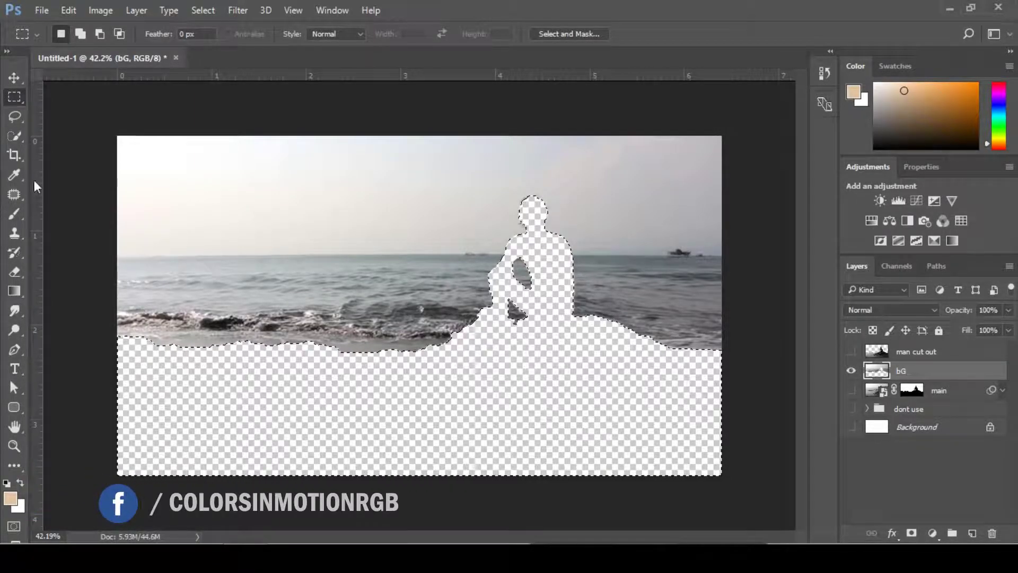
right_click(463, 379)
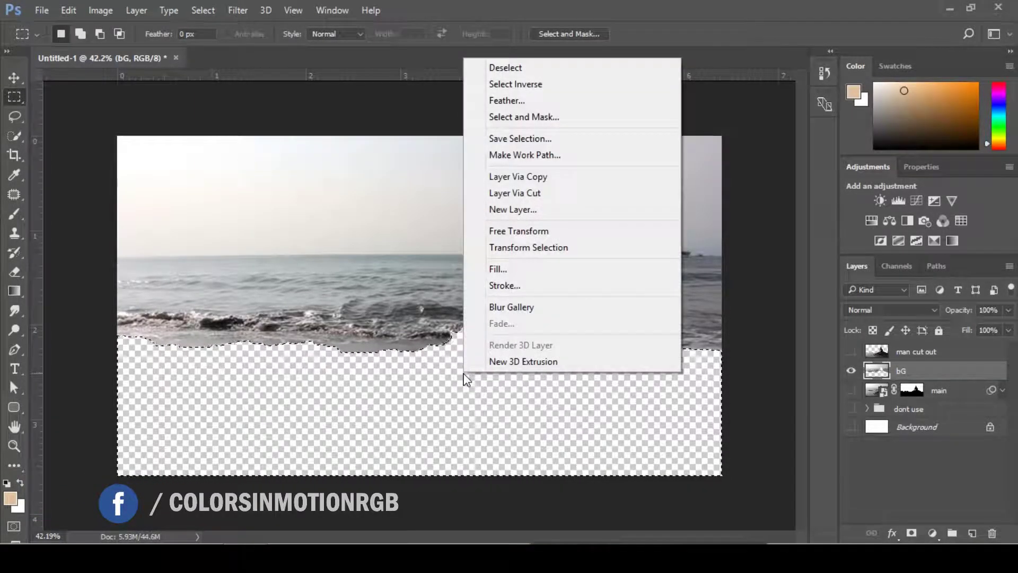
click(431, 392)
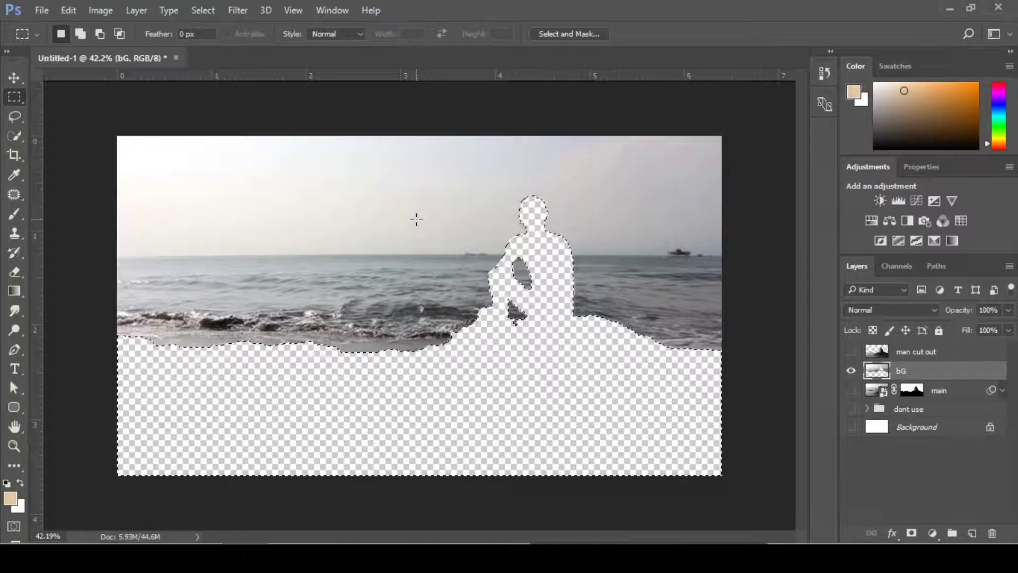
- Fill the selected transparent area of the bG layer with Content-Aware, Color Adaptation on, Normal mode and 100% opacity, and deselect
key(shift)
key(shift+F5)
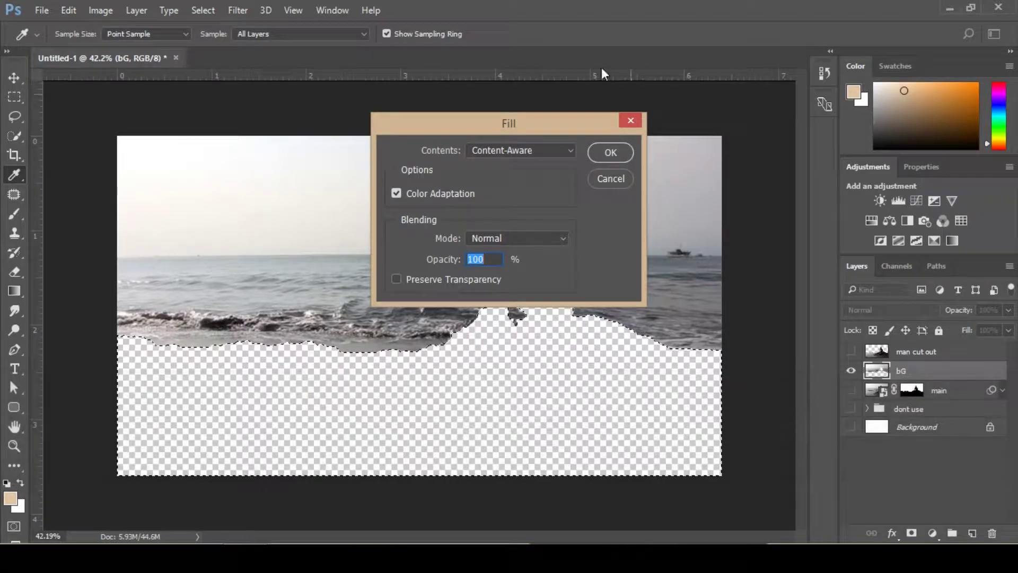
drag(483, 122, 372, 112)
click(403, 138)
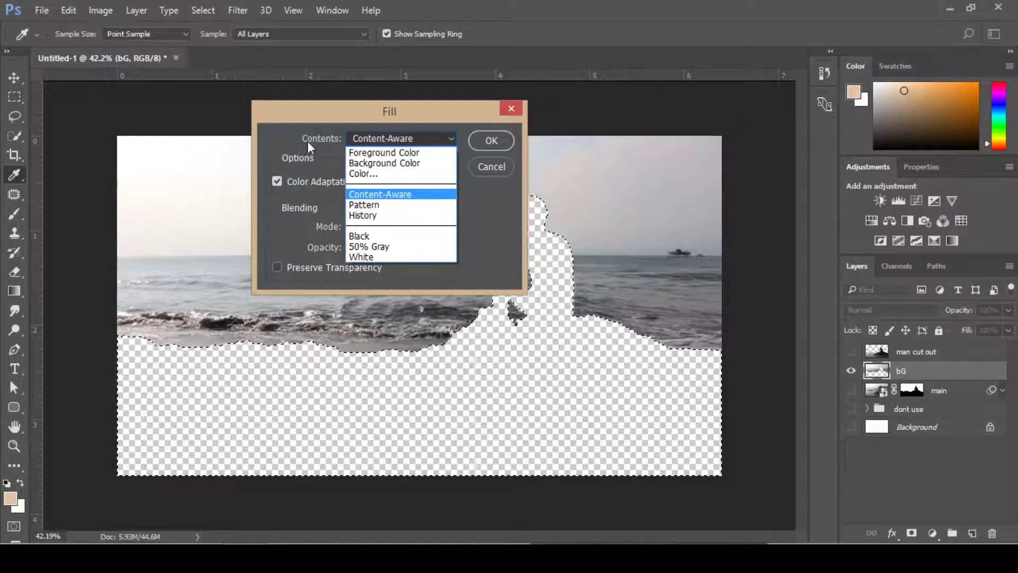
click(392, 196)
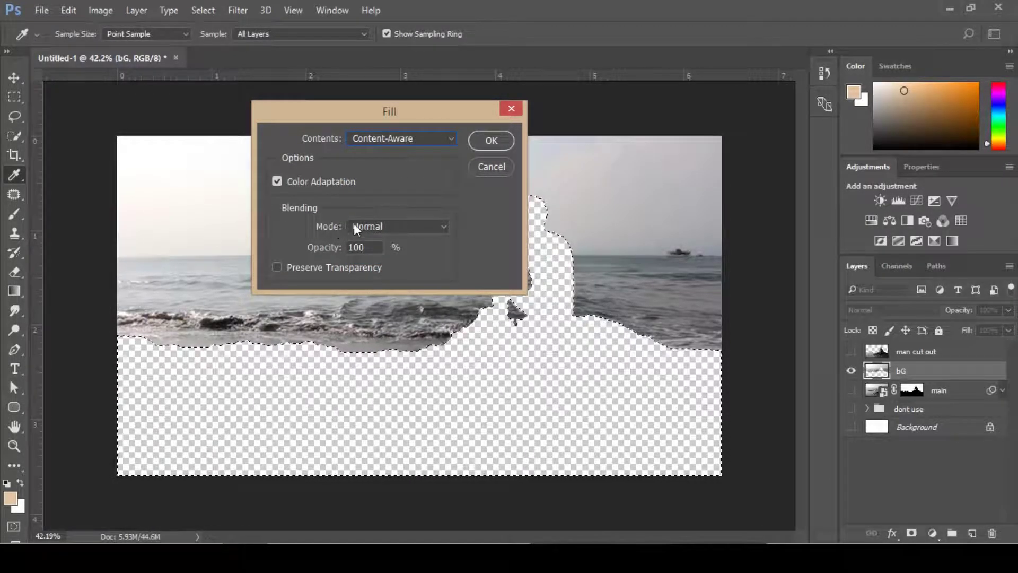
click(482, 140)
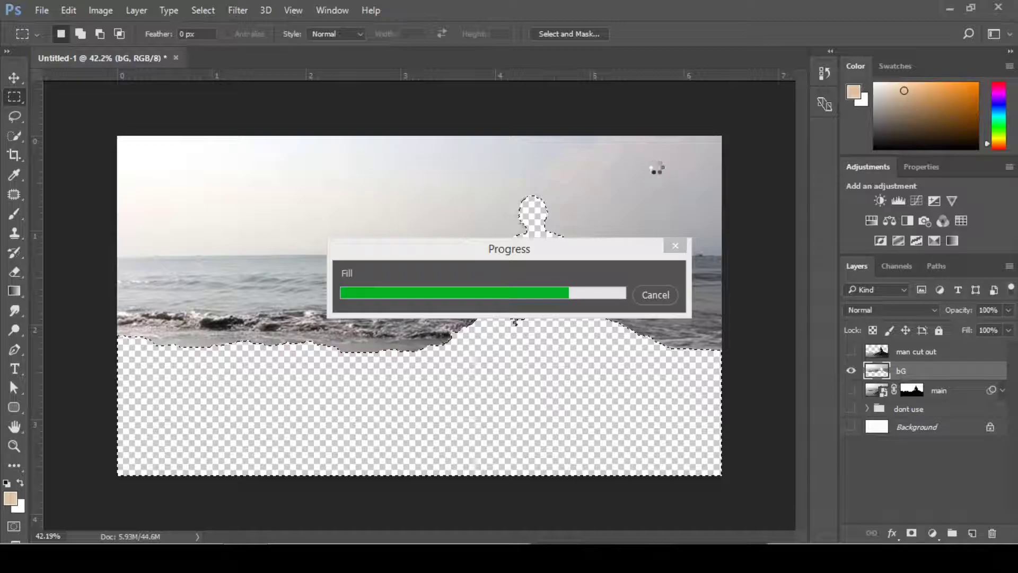
key(ctrl+d)
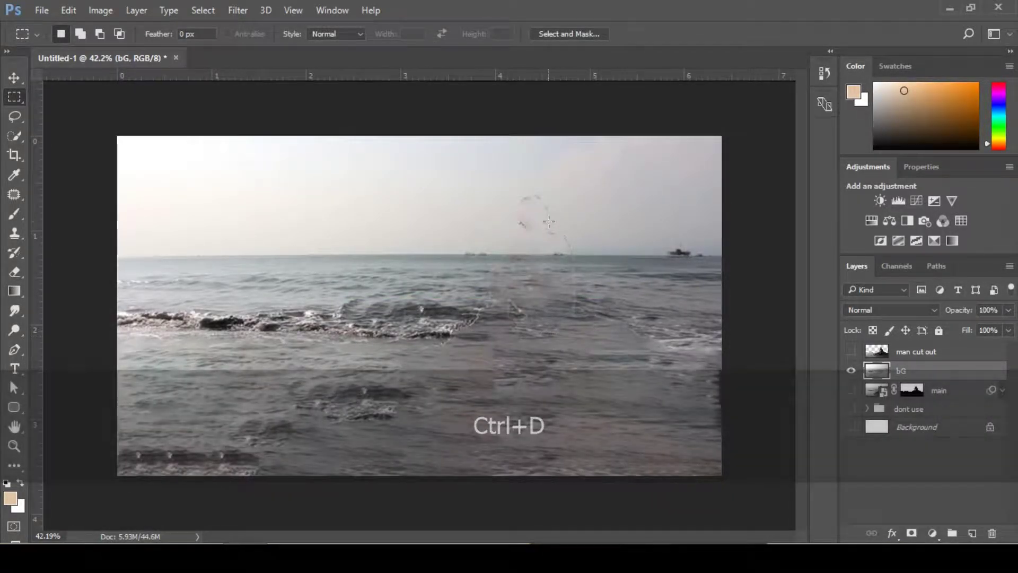
- Compare the filled area with the man cut out layer's outline, clear that selection and examine the leftover edges up close
ctrl+click(877, 351)
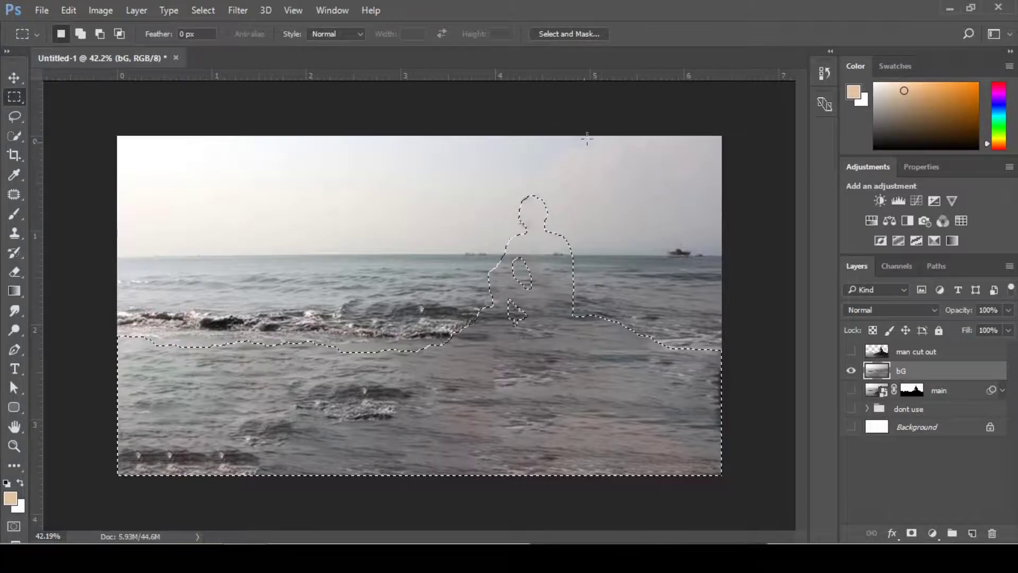
key(ctrl+d)
key(z)
drag(537, 204, 578, 275)
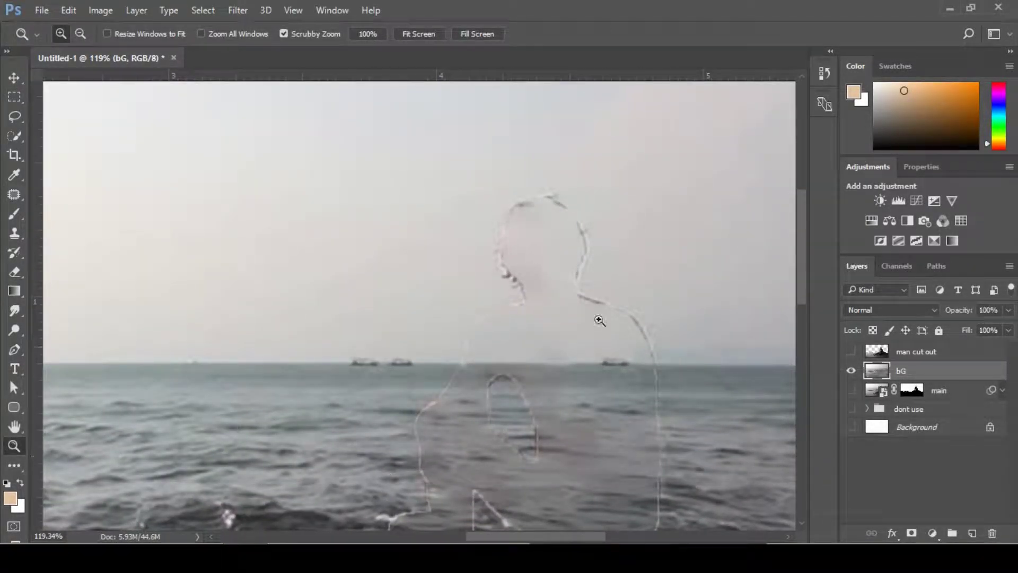
key(space)
drag(677, 412, 619, 287)
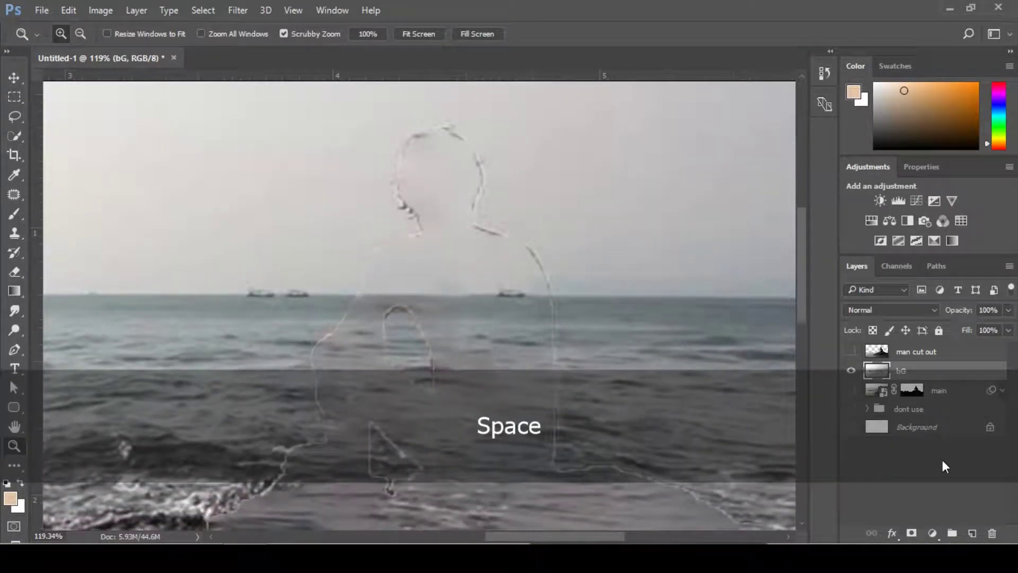
- Add a new empty layer above bG and activate the Clone Stamp tool near the leftover head and shoulder outline
click(973, 533)
drag(563, 239, 566, 232)
key(space)
drag(554, 173, 564, 228)
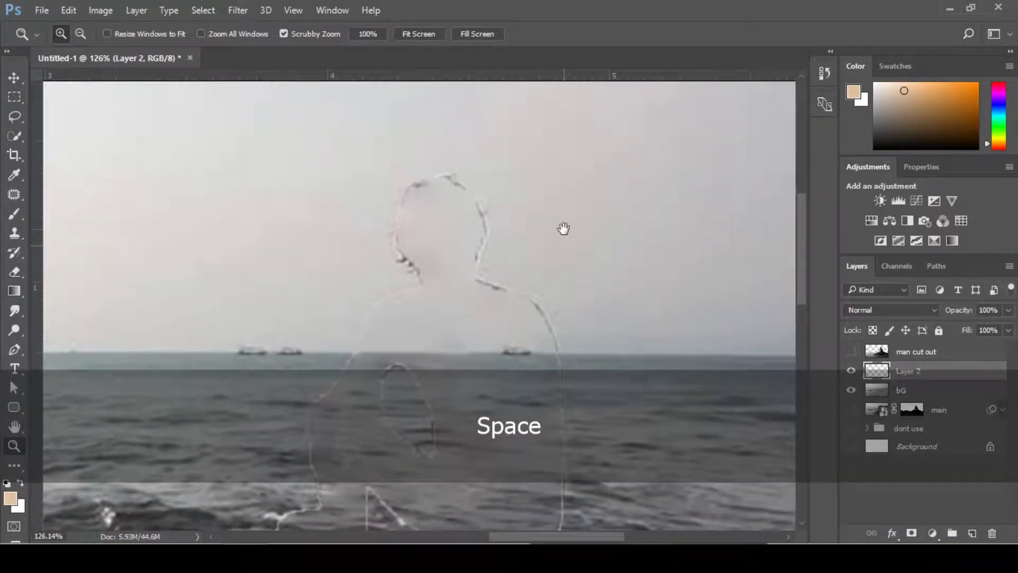
key(s)
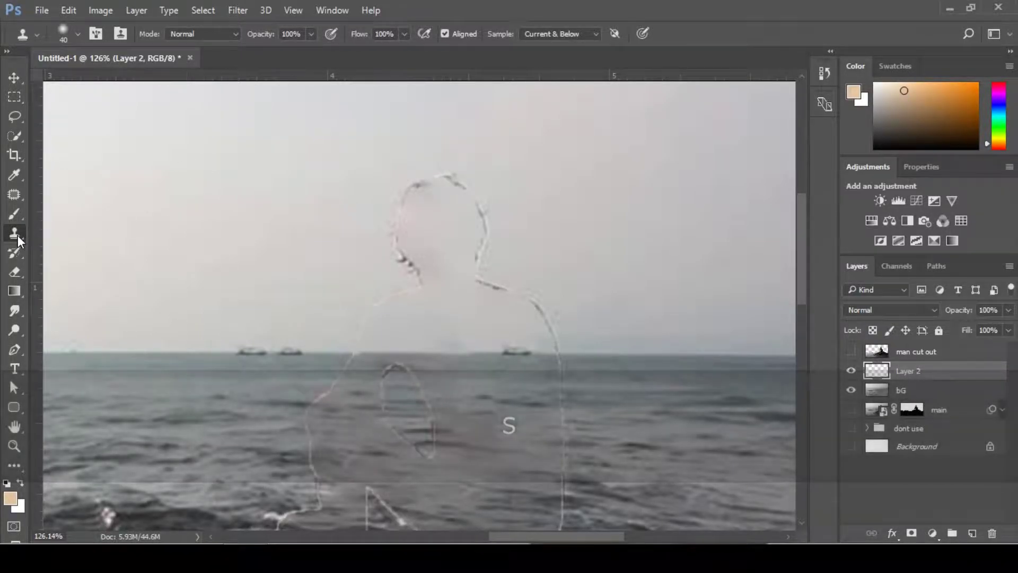
click(16, 235)
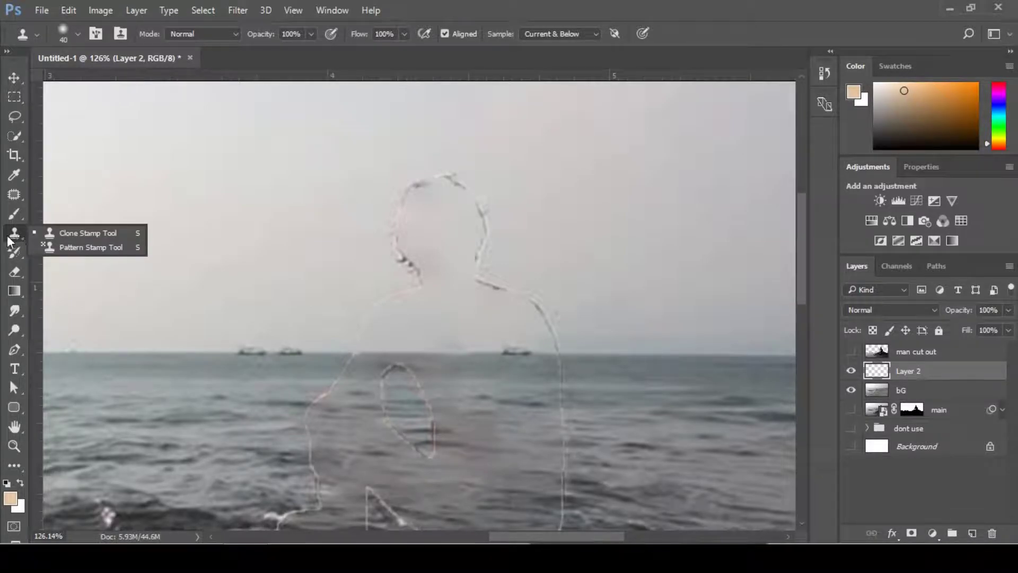
- Clone clean sky over the leftover outline around the crown and far side of the head on Layer 2
click(121, 237)
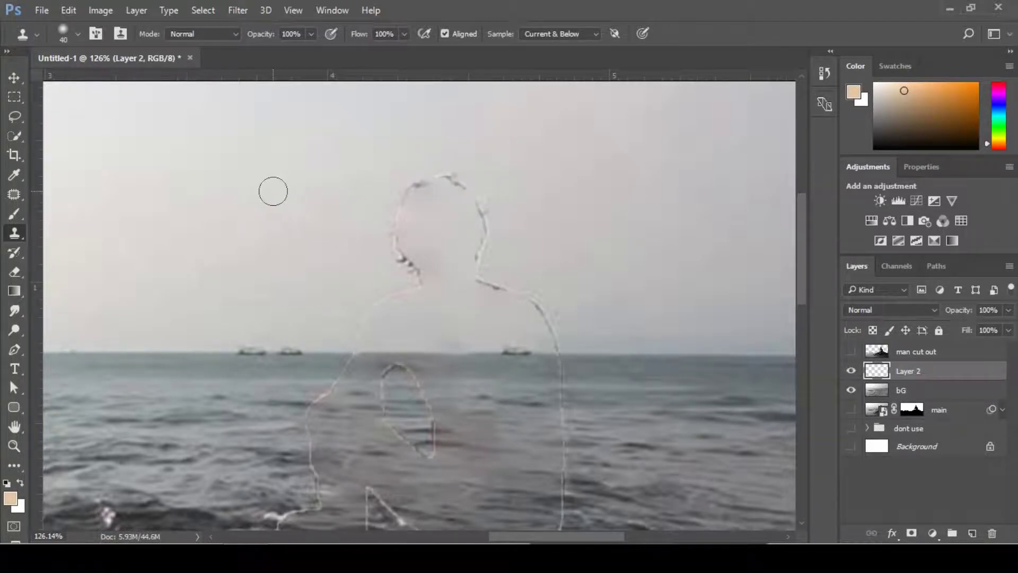
key(alt)
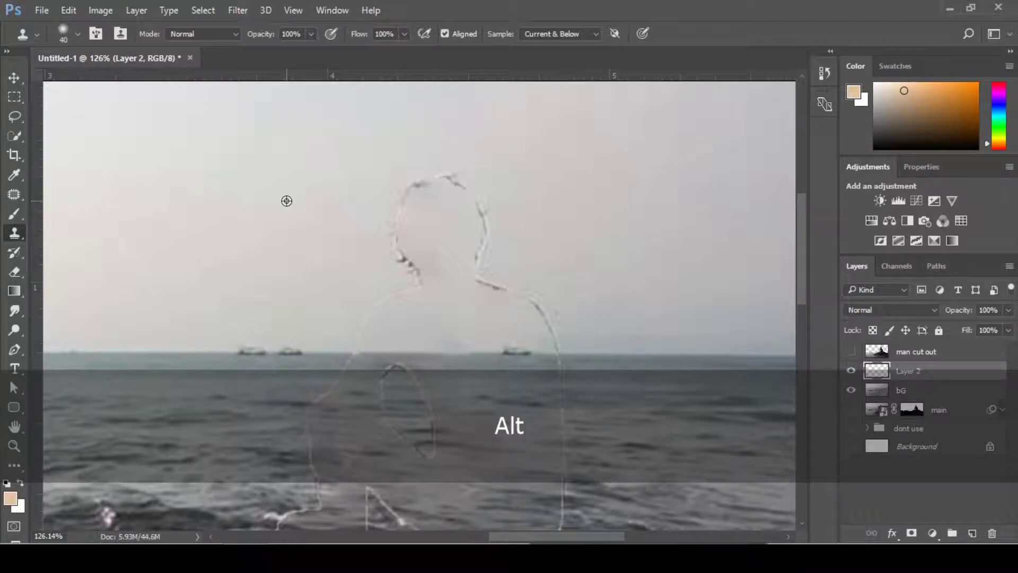
alt+click(286, 201)
mouse_move(397, 204)
mouse_down()
mouse_move(407, 204)
mouse_move(398, 223)
mouse_move(414, 182)
mouse_move(444, 175)
mouse_up()
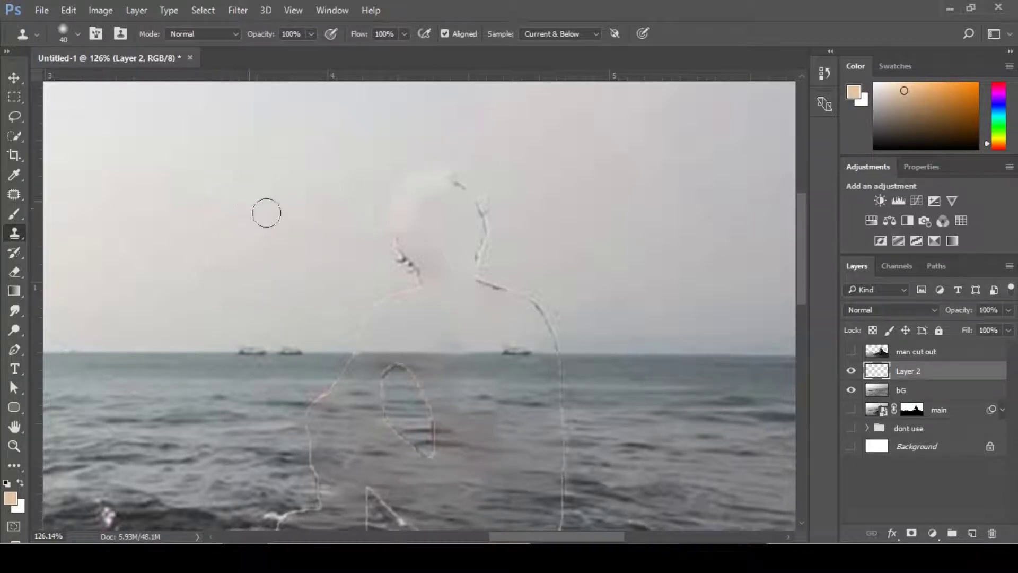
drag(455, 182, 479, 220)
alt+click(311, 154)
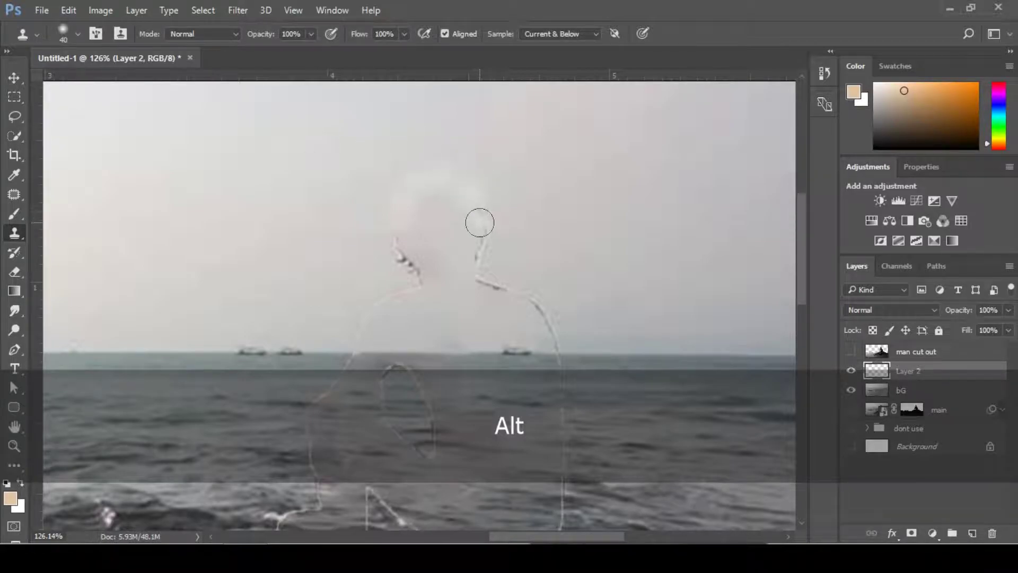
mouse_move(472, 182)
mouse_down()
mouse_move(488, 209)
mouse_move(479, 258)
mouse_up()
alt+click(523, 161)
drag(448, 154, 443, 177)
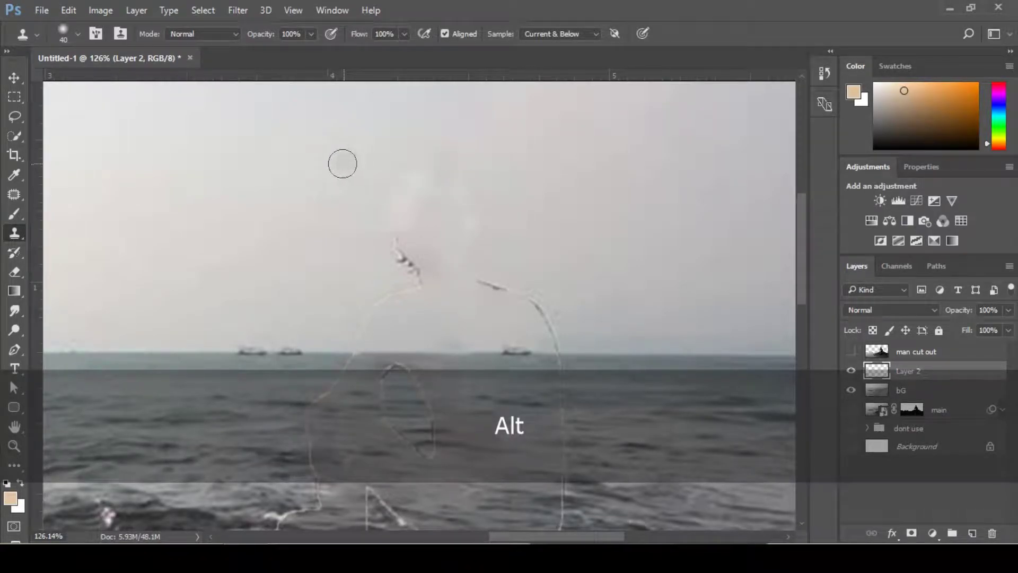
- Undo the last clone stroke and clone nearby sky over the left edge of the head and neck and the right shoulder outline
key(ctrl+alt+z)
drag(382, 198, 411, 268)
alt+click(337, 155)
mouse_move(423, 173)
mouse_down()
mouse_move(416, 208)
mouse_move(386, 202)
mouse_up()
alt+click(332, 157)
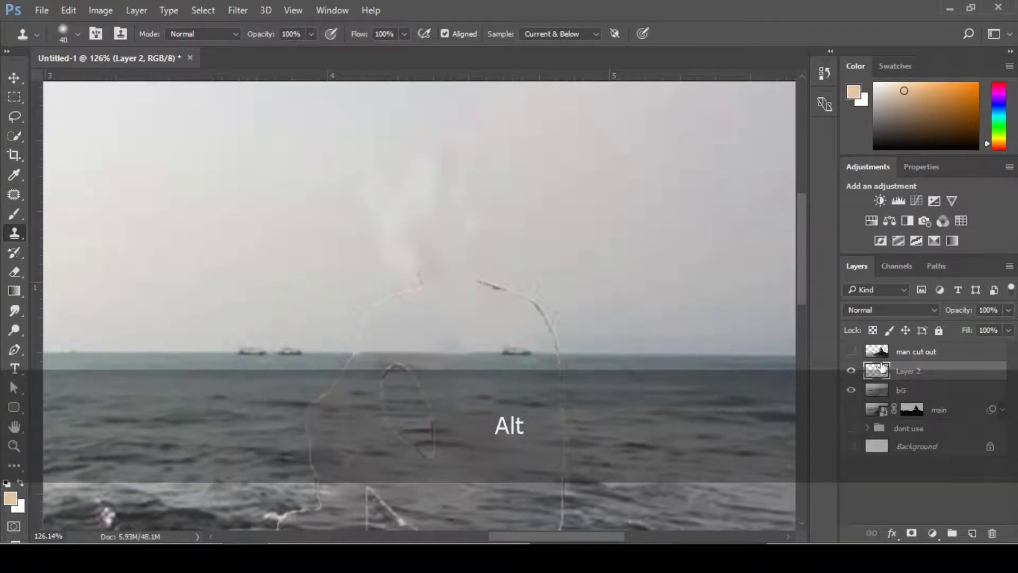
mouse_move(477, 264)
mouse_down()
mouse_move(480, 285)
mouse_move(530, 291)
mouse_move(548, 307)
mouse_move(557, 335)
mouse_move(539, 304)
mouse_up()
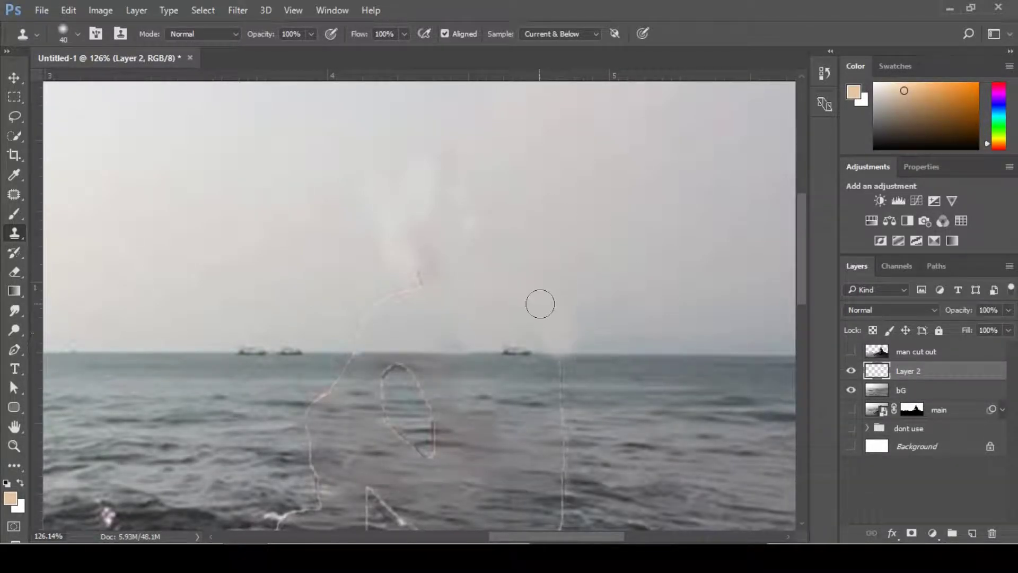
alt+click(304, 180)
mouse_move(409, 269)
mouse_down()
mouse_move(426, 282)
mouse_move(391, 297)
mouse_move(351, 348)
mouse_up()
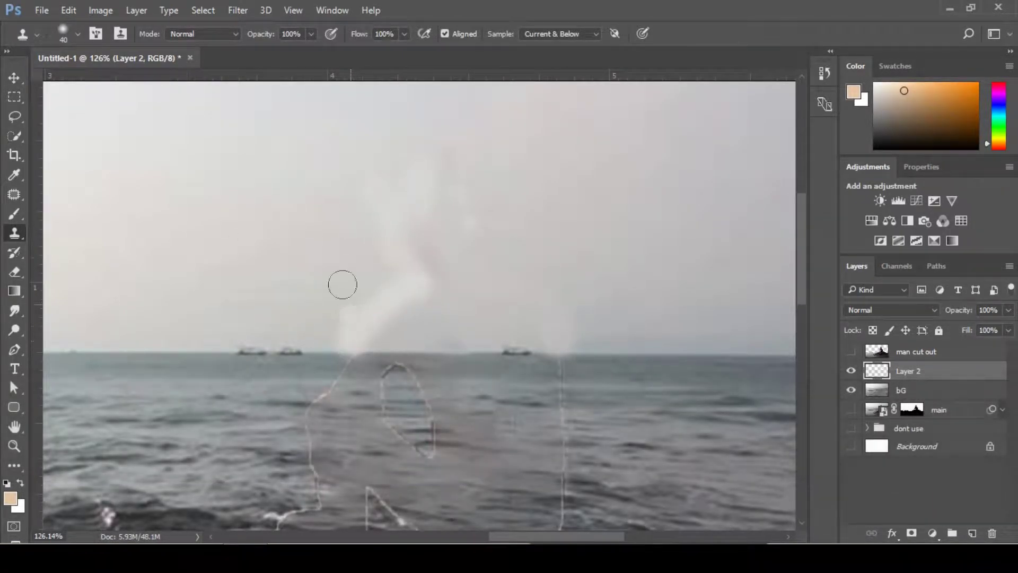
key(ctrl+alt+z)
key(ctrl+alt+z)
key(ctrl+alt+z)
key(ctrl+alt+z)
key(ctrl+alt+z)
key(ctrl+alt+z)
key(ctrl+alt+z)
key(ctrl+alt+z)
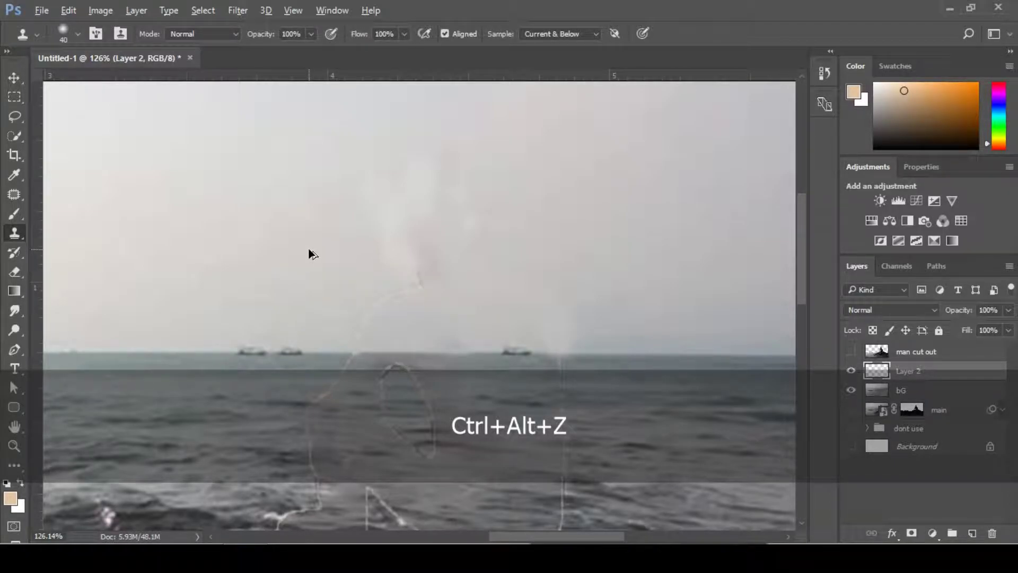
- Clone closely matching sky over the left neck and shoulder outline, the pale head patches and the right shoulder edge above the horizon
alt+click(312, 271)
drag(411, 285, 423, 271)
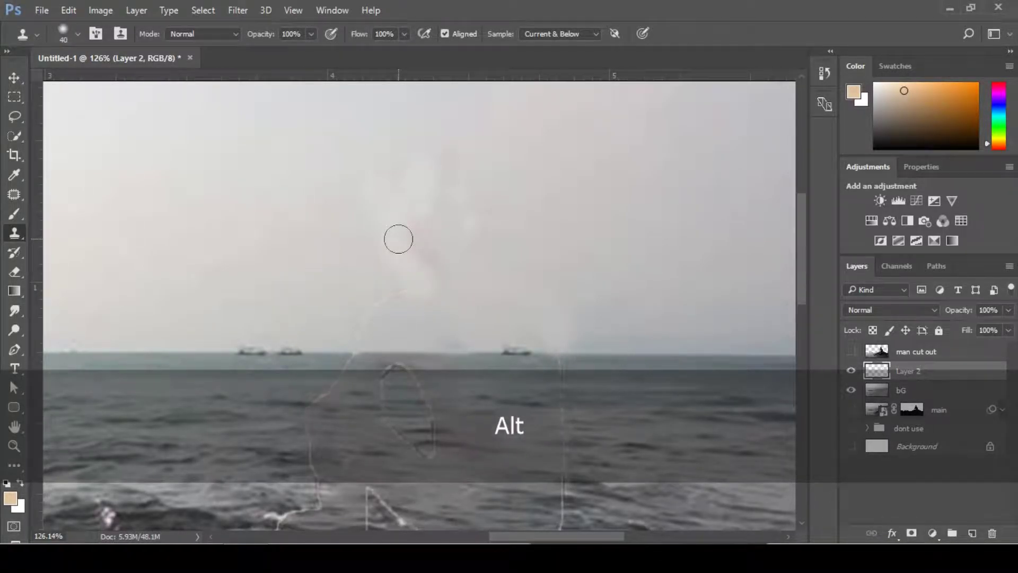
alt+click(430, 231)
drag(389, 218, 437, 206)
alt+click(431, 245)
mouse_move(400, 264)
mouse_down()
mouse_move(420, 266)
mouse_move(421, 284)
mouse_move(379, 307)
mouse_move(357, 335)
mouse_up()
alt+click(455, 301)
alt+click(439, 308)
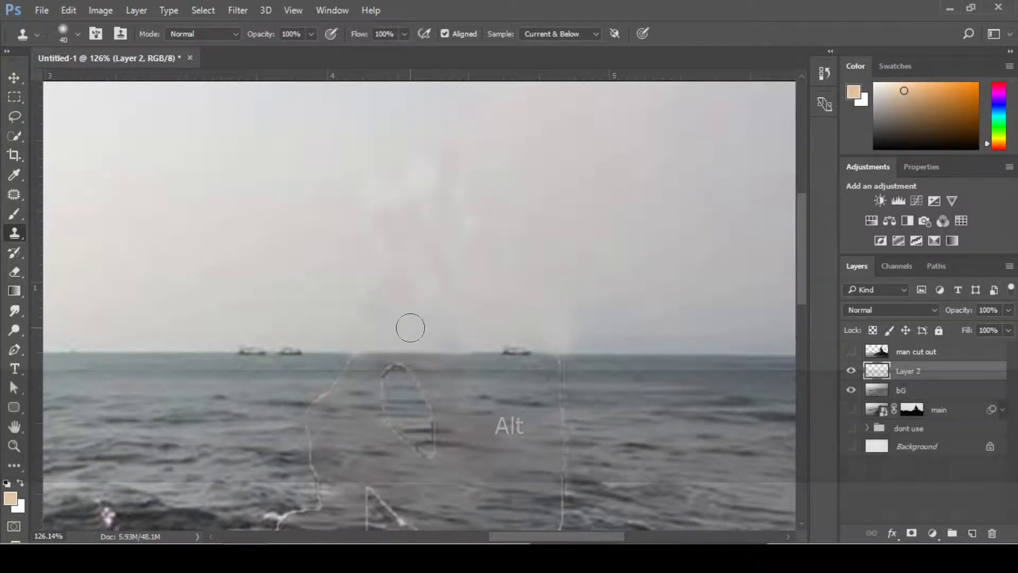
alt+click(615, 293)
mouse_move(559, 336)
mouse_down()
mouse_move(548, 313)
mouse_move(525, 304)
mouse_up()
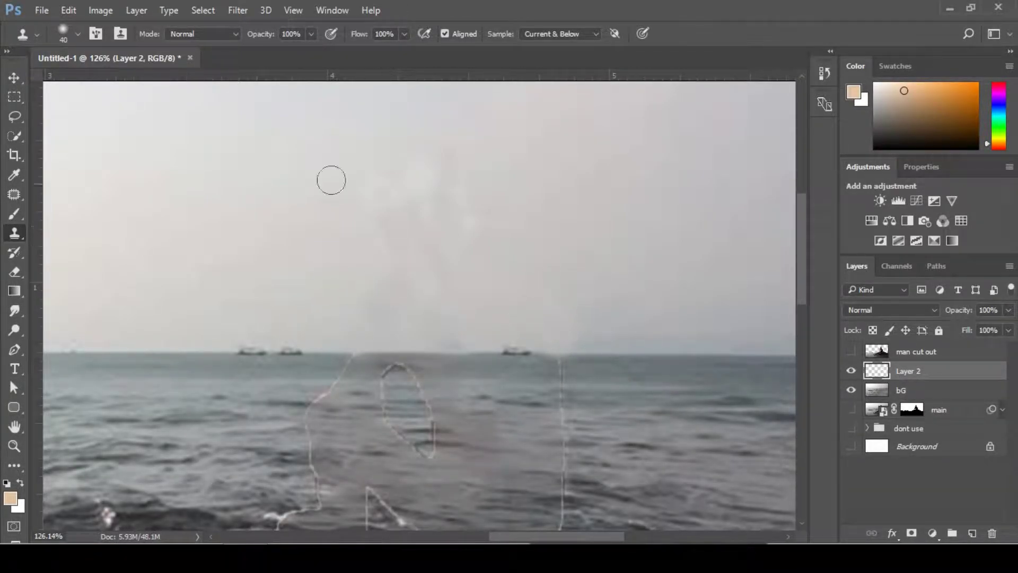
- Select the Clone Stamp tool again and set it to sample Current & Below
right_click(15, 239)
click(15, 239)
right_click(15, 240)
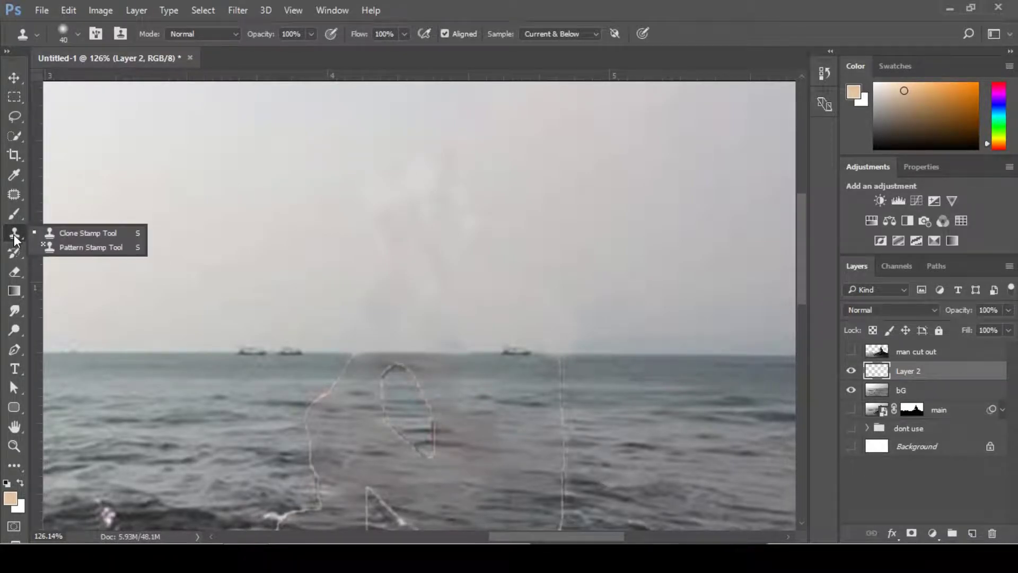
click(80, 233)
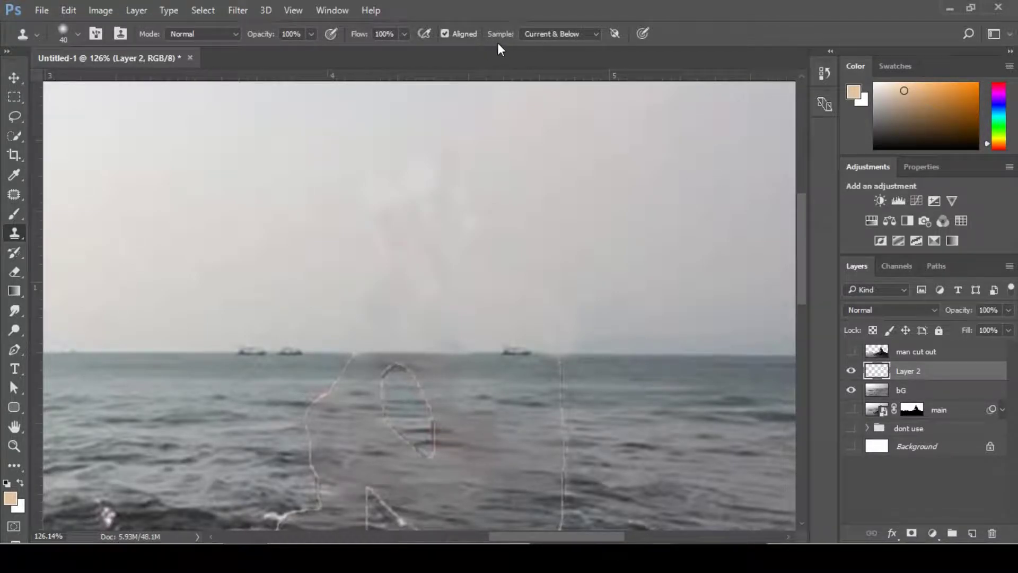
click(552, 35)
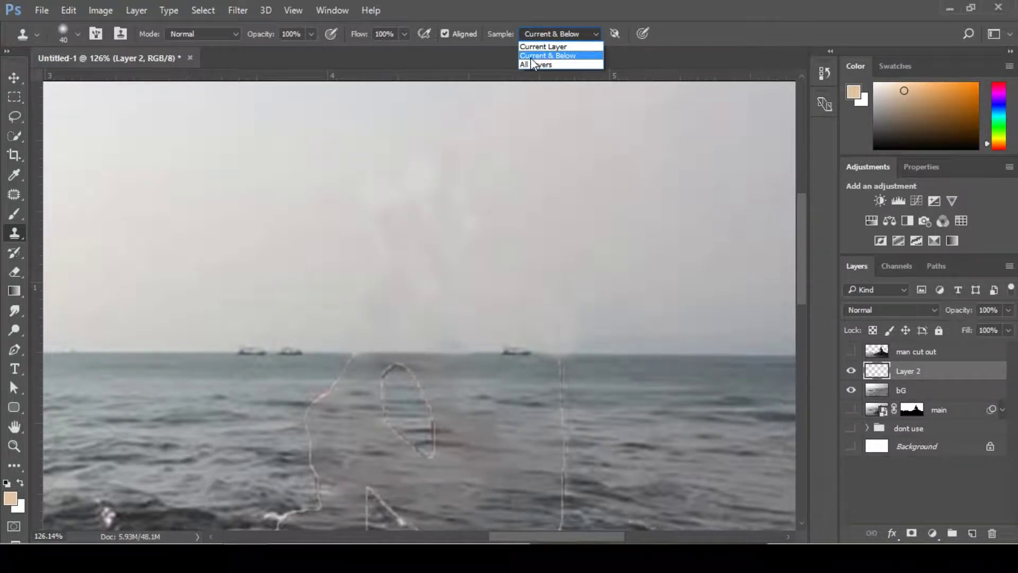
click(558, 56)
- Clone nearby sky and water over the remaining body and arm outlines along the horizon and across the sea
alt+click(360, 277)
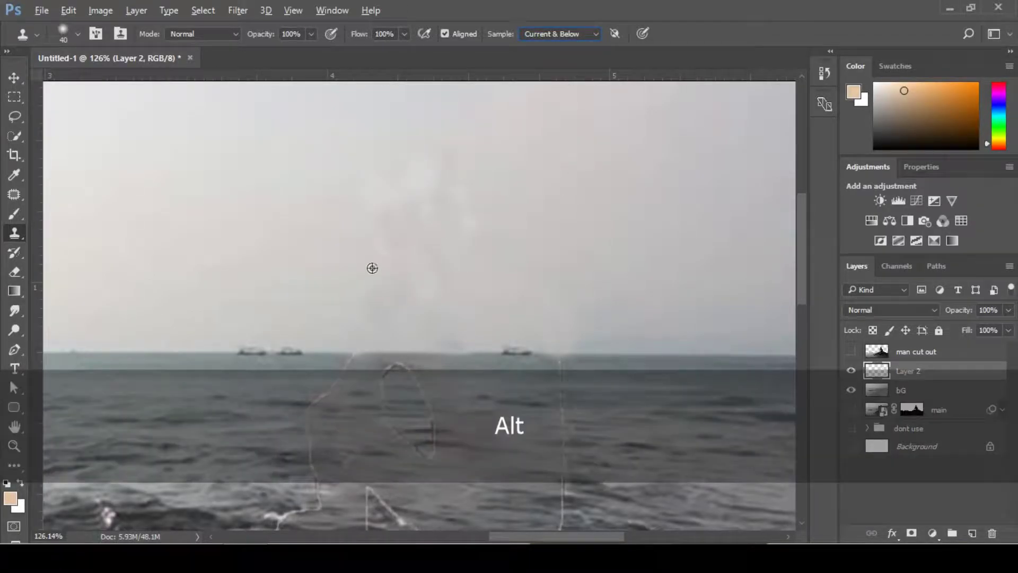
alt+click(618, 290)
scroll(604, 345, down, 3)
drag(560, 260, 560, 297)
drag(560, 333, 553, 401)
alt+click(298, 277)
drag(313, 319, 305, 351)
mouse_move(349, 260)
mouse_down()
mouse_move(328, 302)
mouse_move(366, 302)
mouse_move(403, 366)
mouse_up()
alt+click(329, 302)
alt+click(539, 332)
mouse_move(451, 339)
mouse_down()
mouse_move(478, 297)
mouse_move(372, 308)
mouse_up()
- Merge Layer 2 with the bG layer and rename the merged layer BG
click(930, 388)
ctrl+click(903, 391)
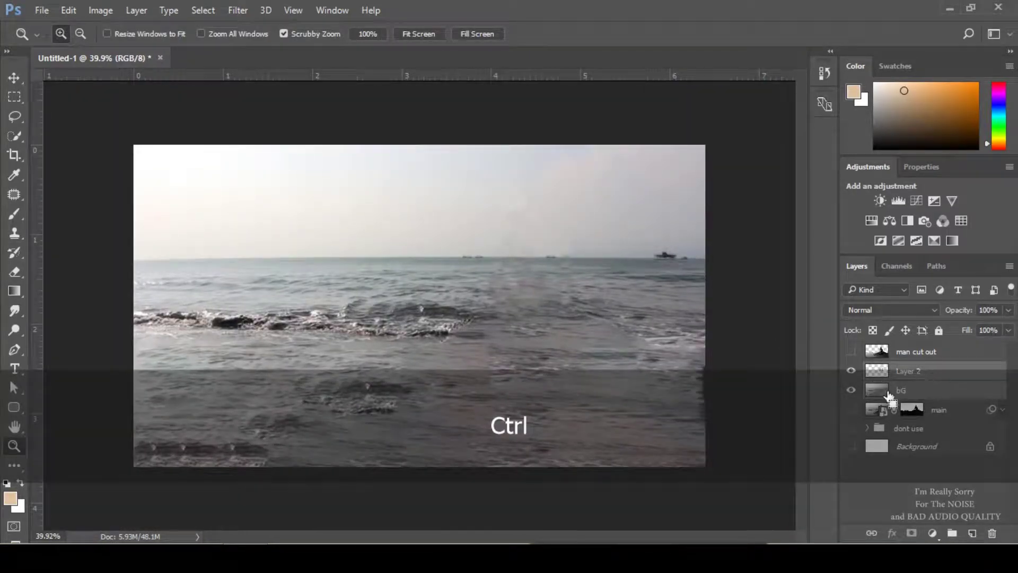
key(ctrl+e)
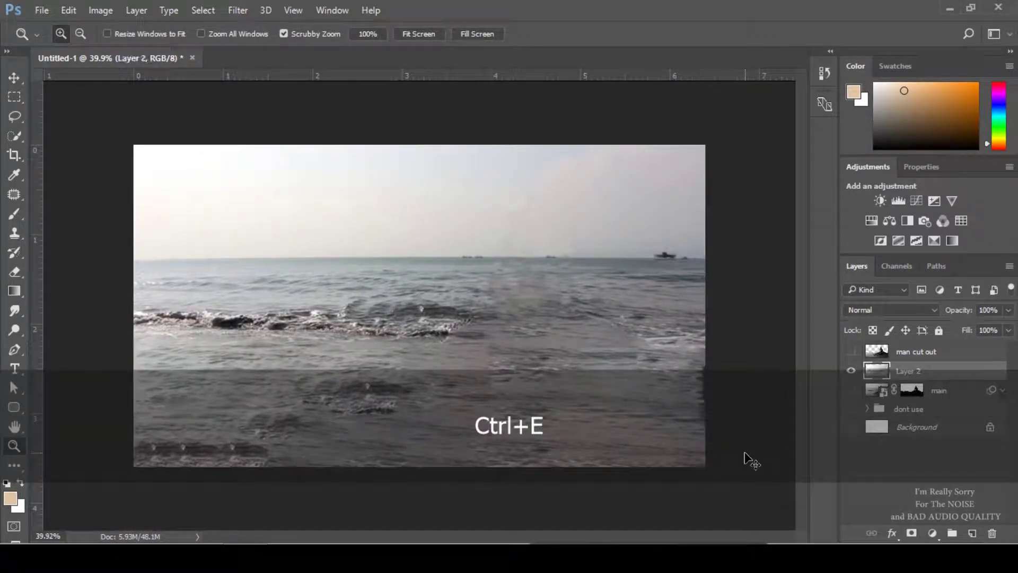
double_click(908, 372)
text(BG)
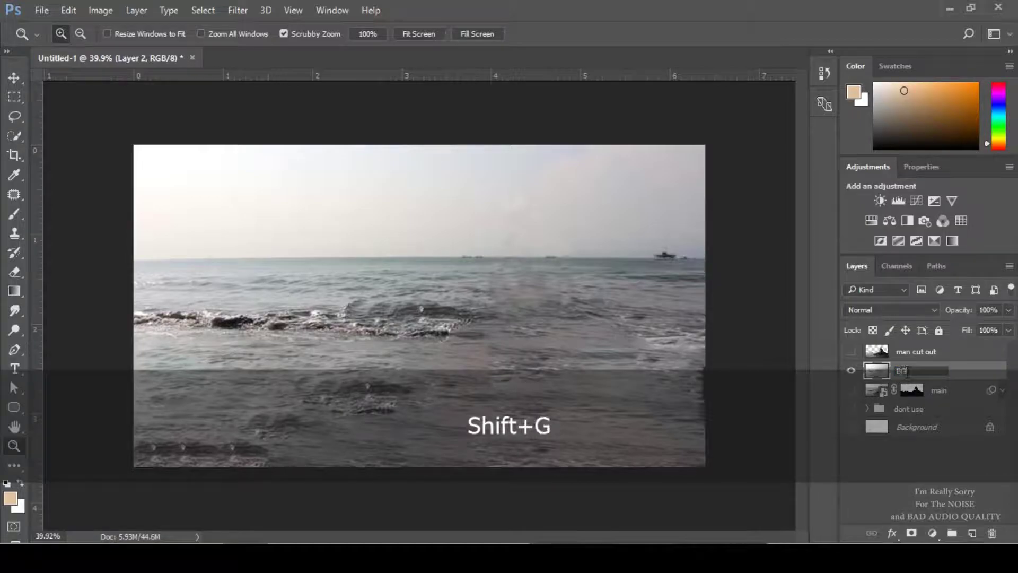
key(shift+Return)
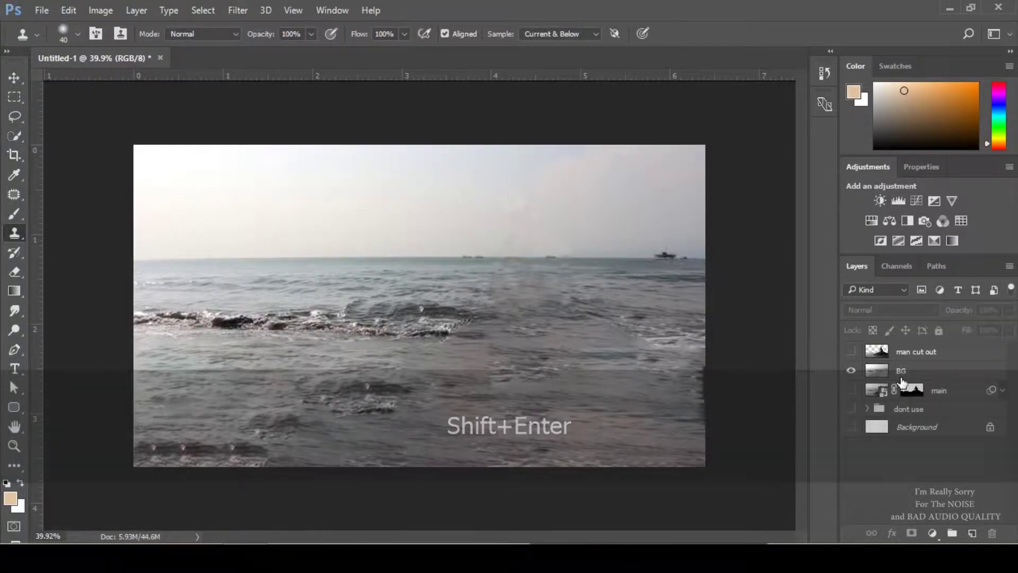
- Show the man cut out layer again and convert the BG layer for smart filters
click(850, 352)
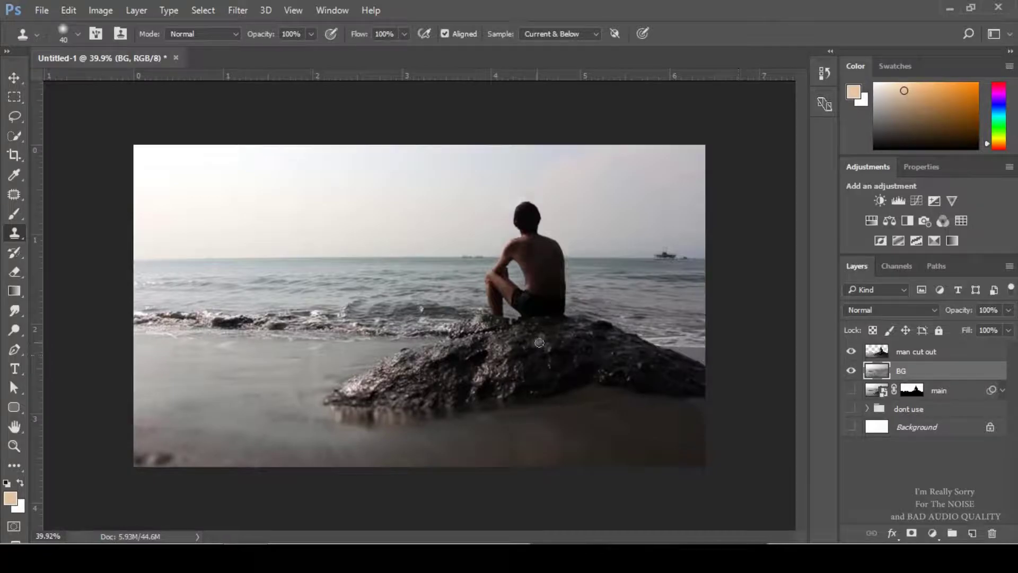
click(884, 355)
click(873, 374)
click(240, 10)
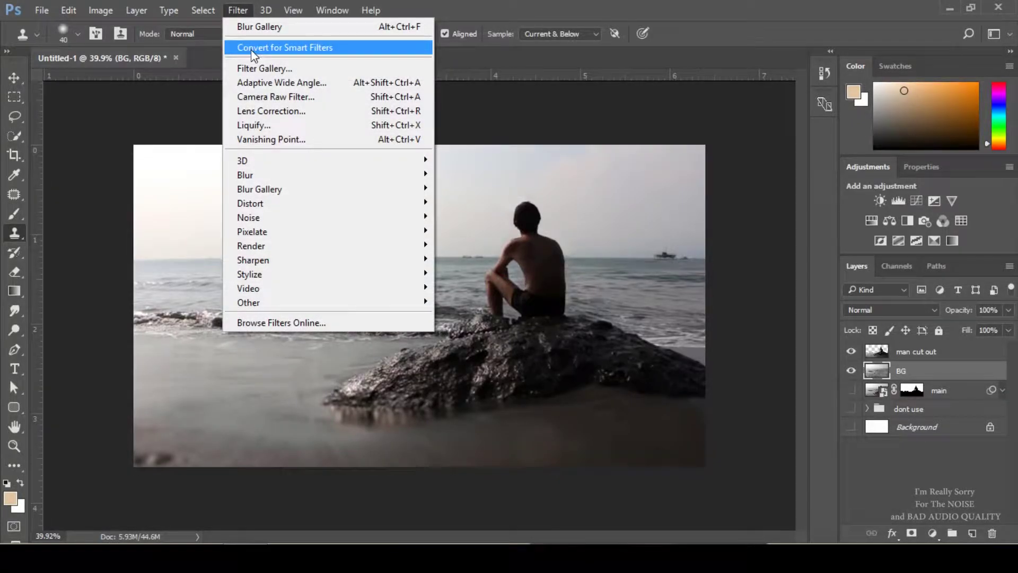
click(297, 46)
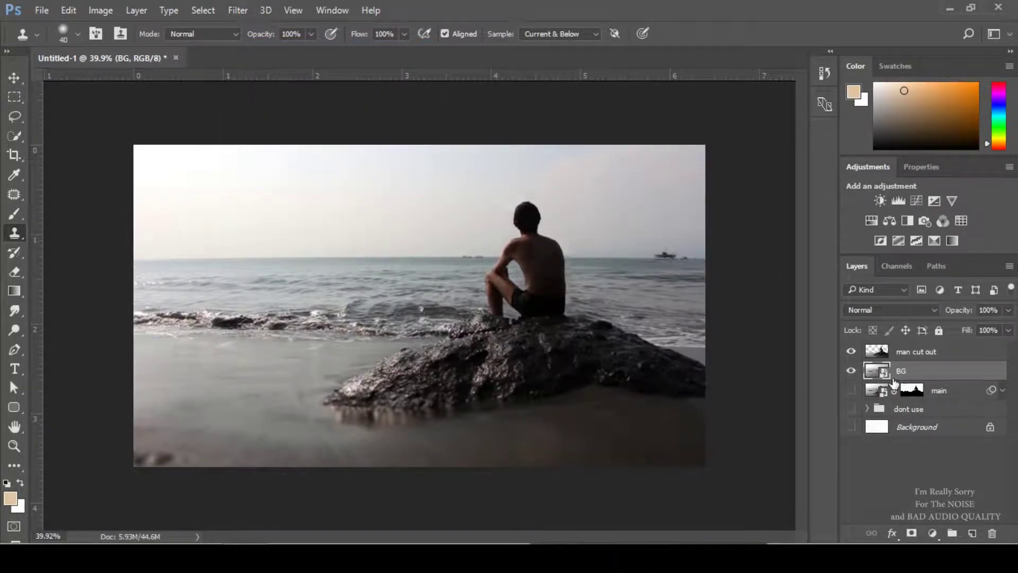
- Start a Tilt-Shift blur on BG, centre a narrow focus band on the rock, extend the upper fade and set Blur to 50 px
click(243, 11)
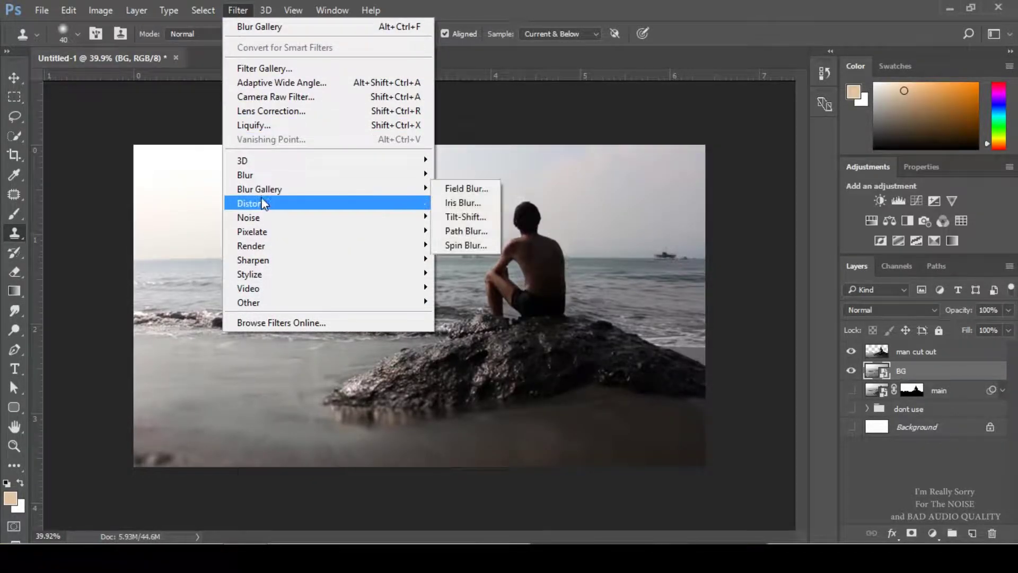
mouse_move(318, 193)
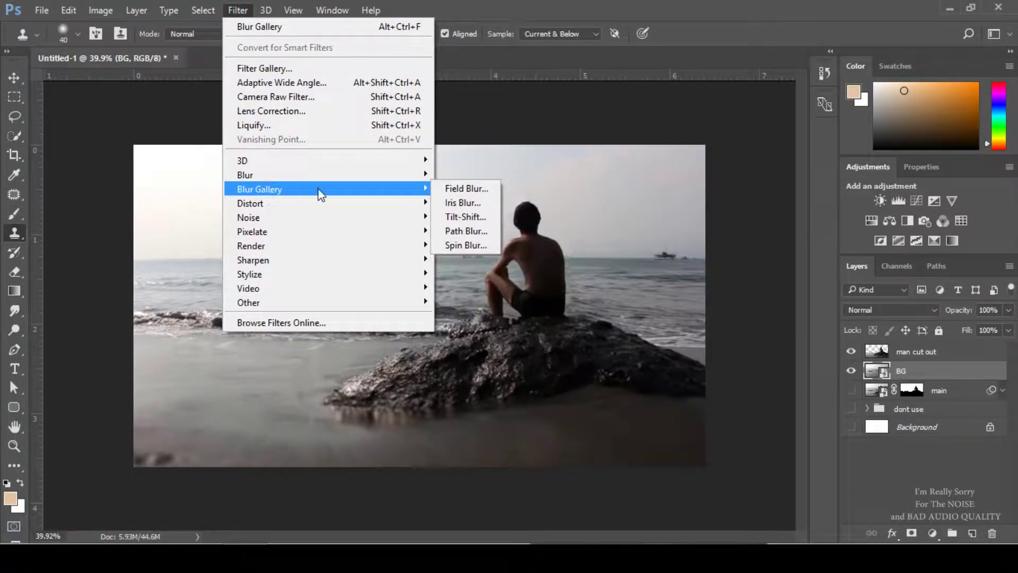
click(490, 218)
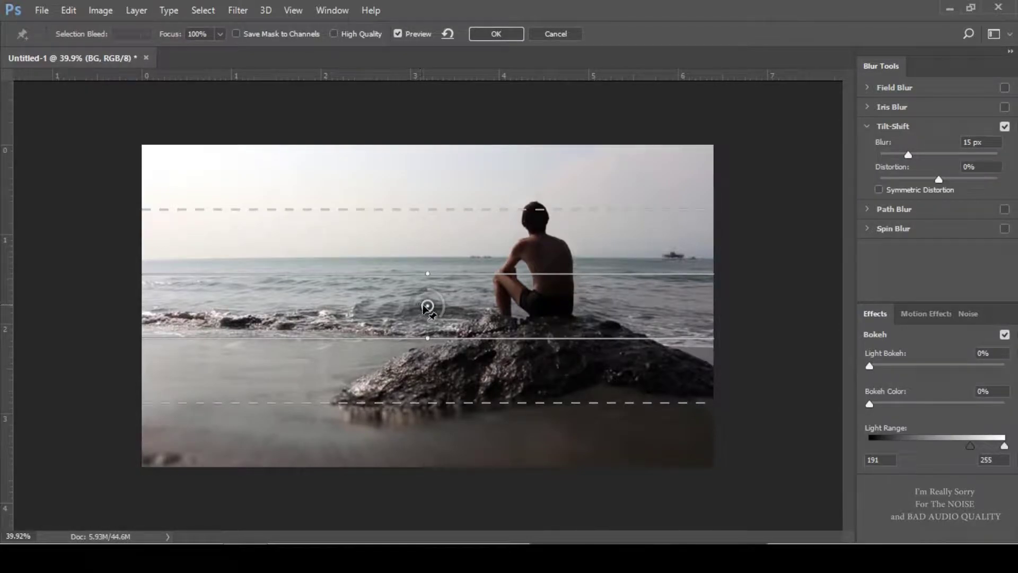
drag(427, 301, 431, 357)
drag(501, 390, 503, 378)
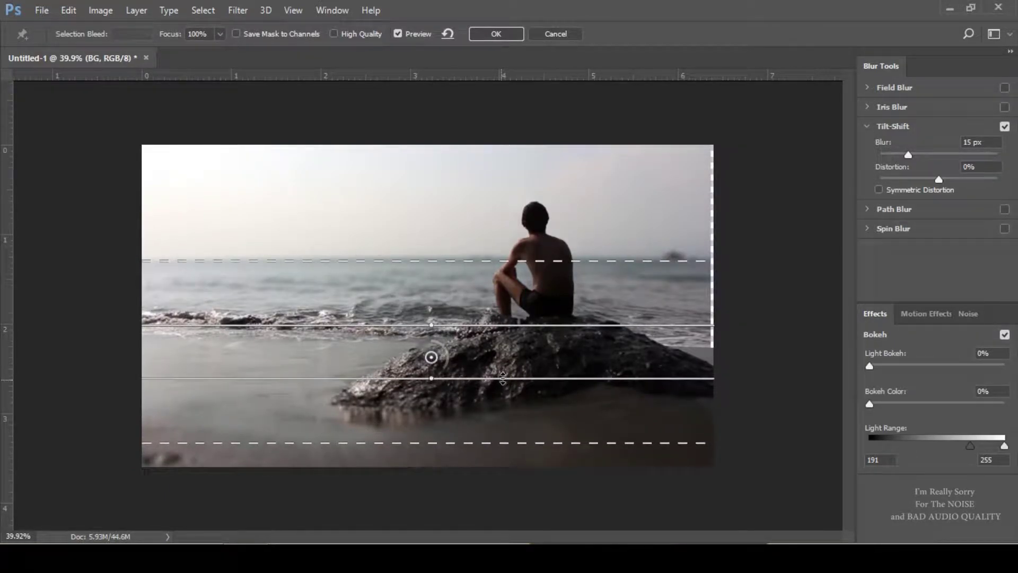
drag(518, 315, 510, 330)
drag(508, 266, 505, 224)
drag(920, 157, 928, 152)
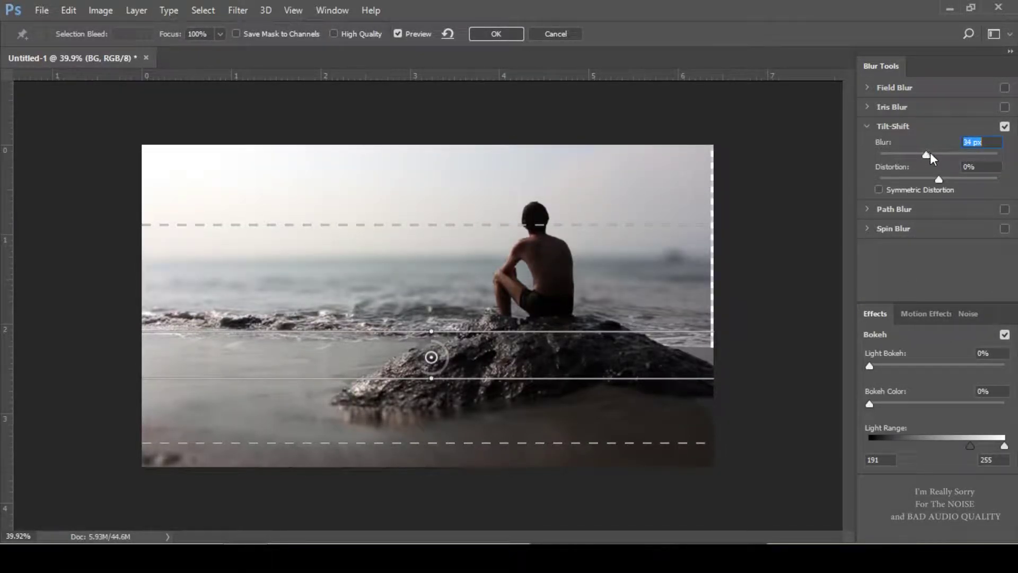
- Refine the Tilt-Shift band to span from the shoreline waves to the rock's base, with the upper fade limit just above the man's head
drag(630, 224, 630, 207)
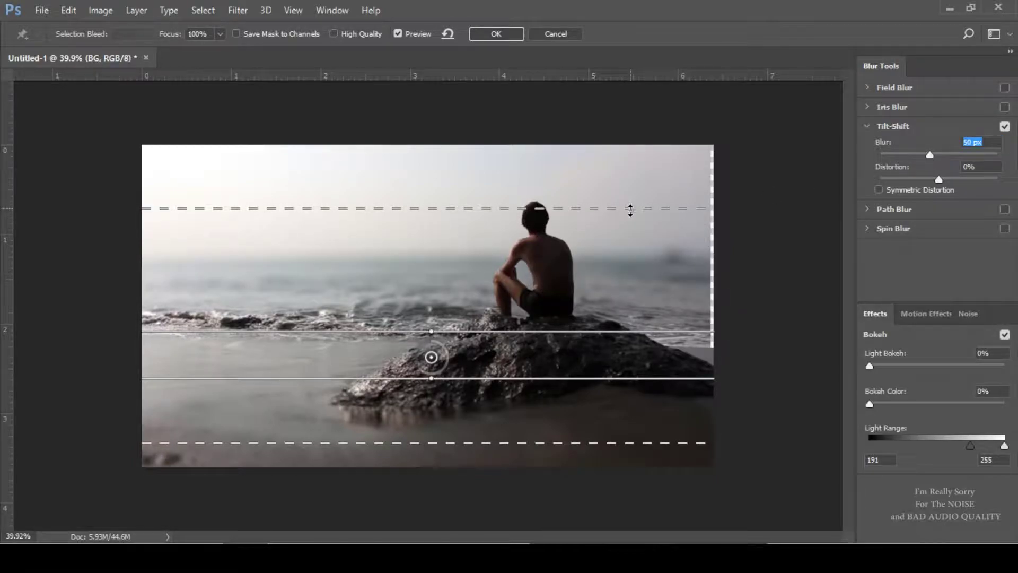
drag(500, 327, 501, 336)
drag(429, 357, 430, 362)
drag(475, 218, 487, 197)
drag(530, 341, 530, 327)
mouse_move(538, 182)
mouse_down()
mouse_move(536, 209)
mouse_move(534, 194)
mouse_up()
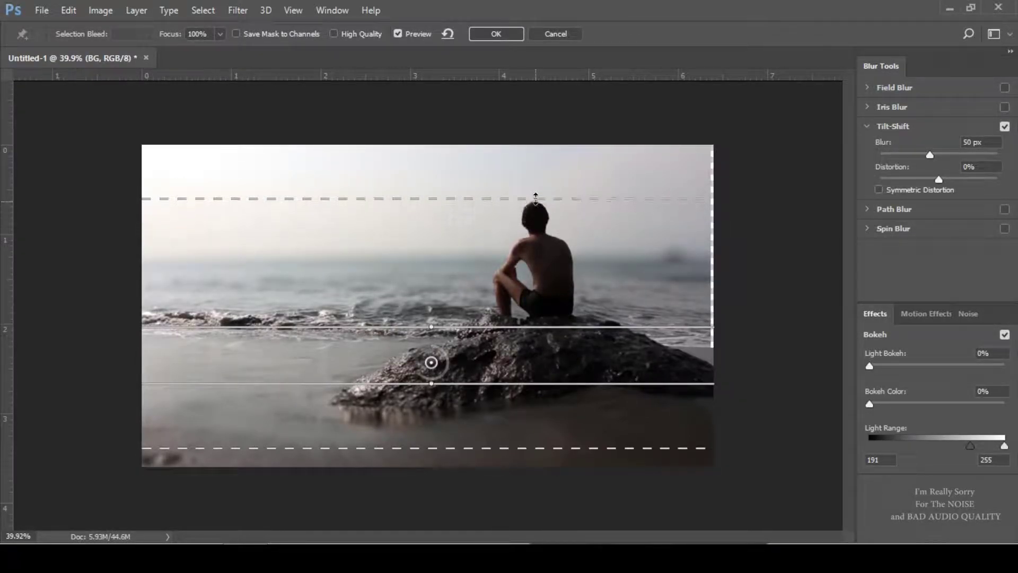
drag(480, 327, 480, 321)
drag(480, 391, 479, 398)
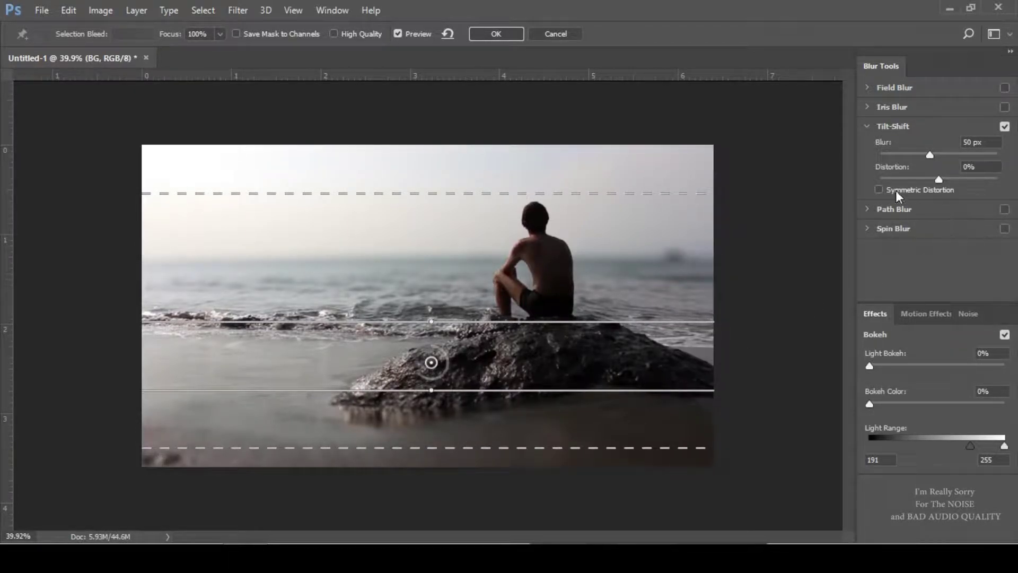
- Set Distortion to 100% with Symmetric Distortion on, Light Bokeh to 34% and Light Range from 0 to 198
drag(943, 179, 976, 176)
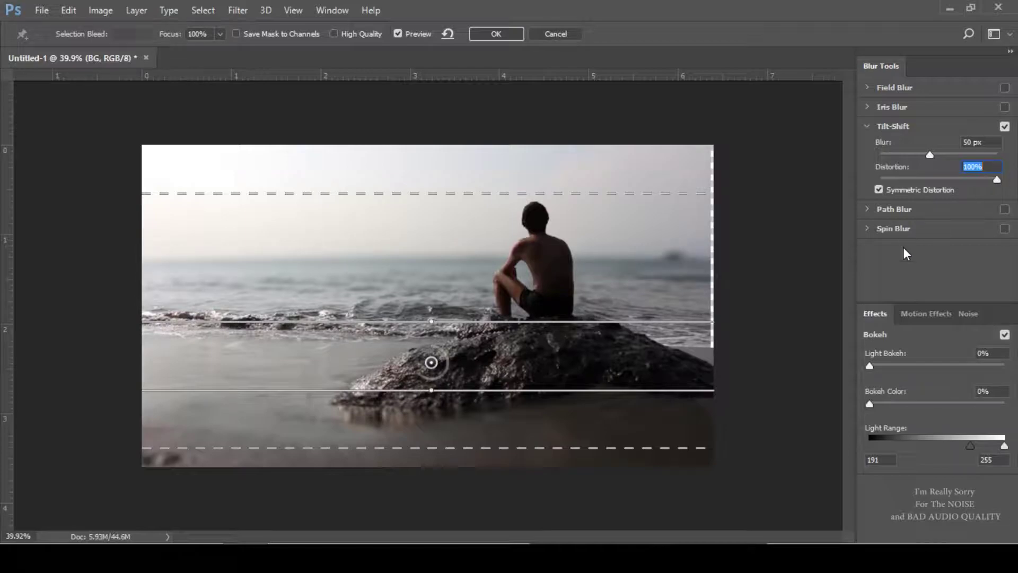
drag(883, 365, 915, 365)
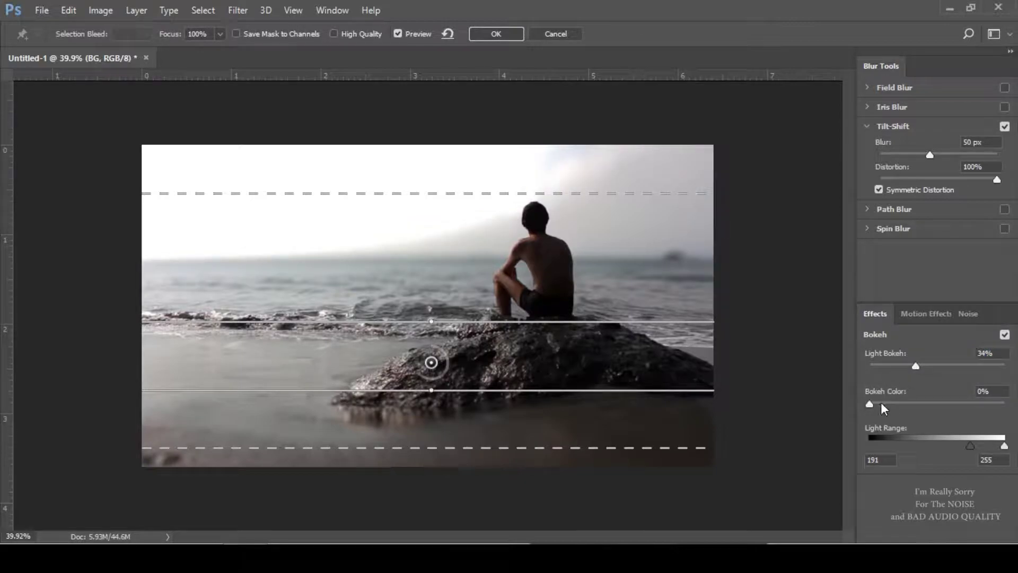
drag(973, 445, 858, 447)
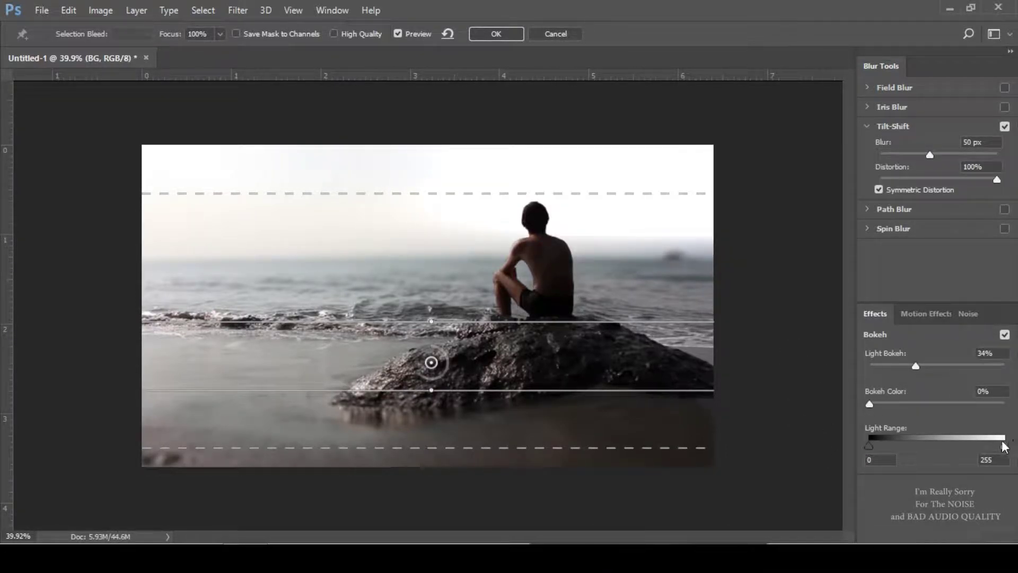
drag(1005, 446, 975, 451)
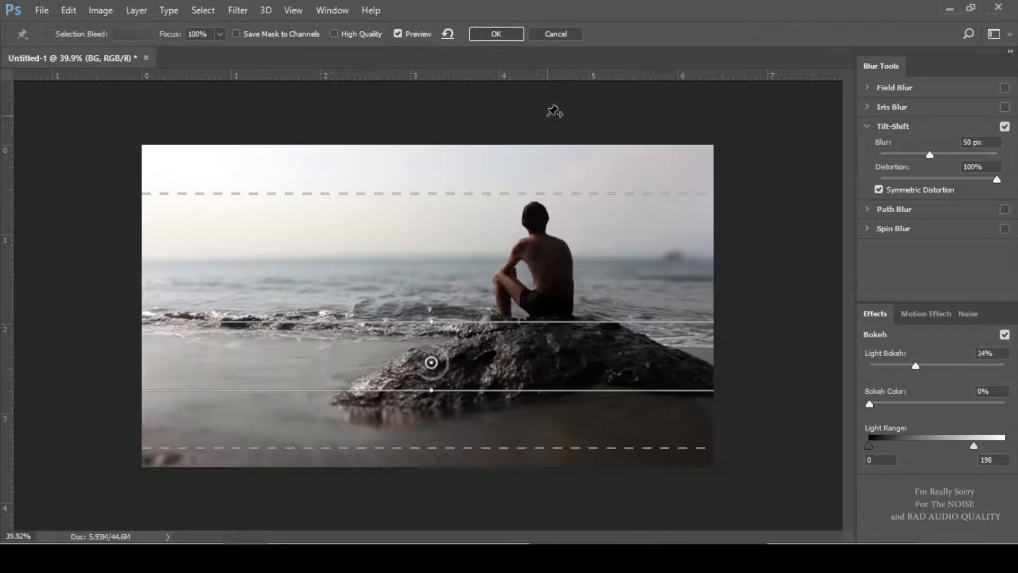
- Compare the photo with the Tilt-Shift blur preview off and on
click(399, 33)
click(397, 33)
click(397, 32)
click(397, 33)
click(398, 33)
click(397, 32)
click(397, 33)
click(396, 32)
click(397, 33)
click(397, 32)
- Lower the Tilt-Shift's upper fade limit to the man's head, apply the blur and compare the result with BG hidden and shown
drag(482, 193, 471, 217)
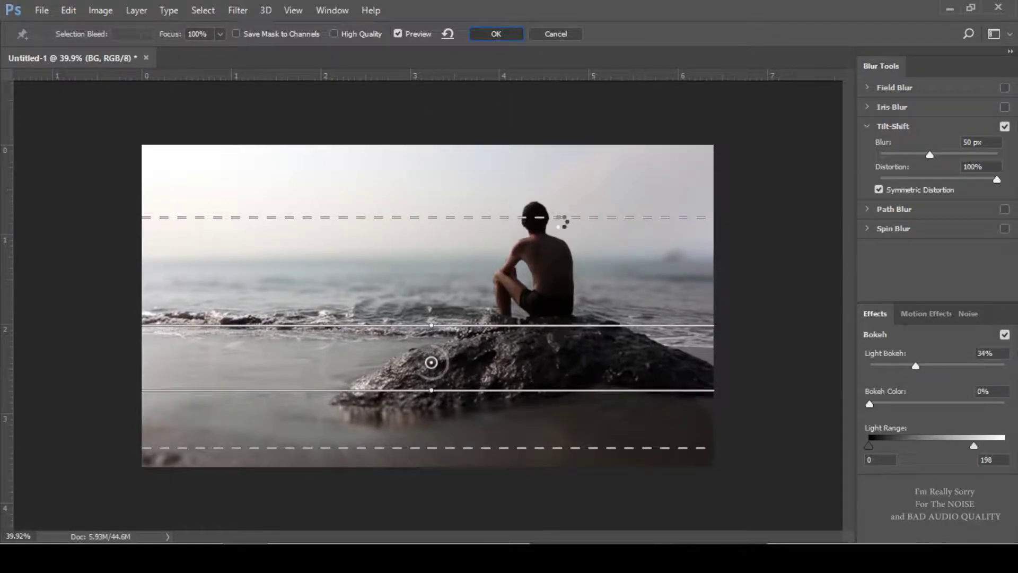
key(Return)
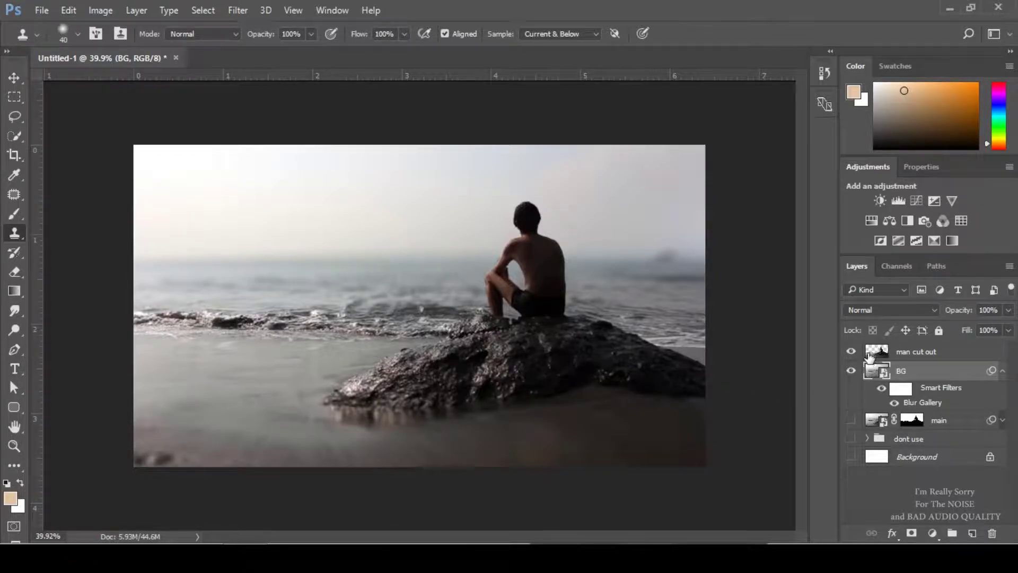
click(871, 355)
click(873, 370)
click(851, 371)
click(851, 370)
- Load the outline of the man cut out layer as a selection
key(z)
drag(523, 228, 552, 320)
key(v)
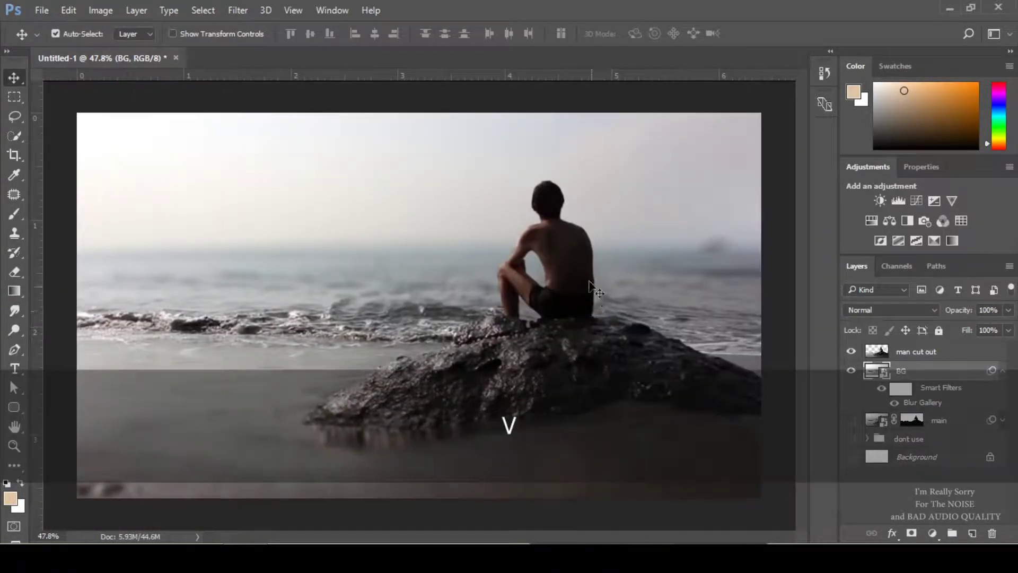
click(588, 282)
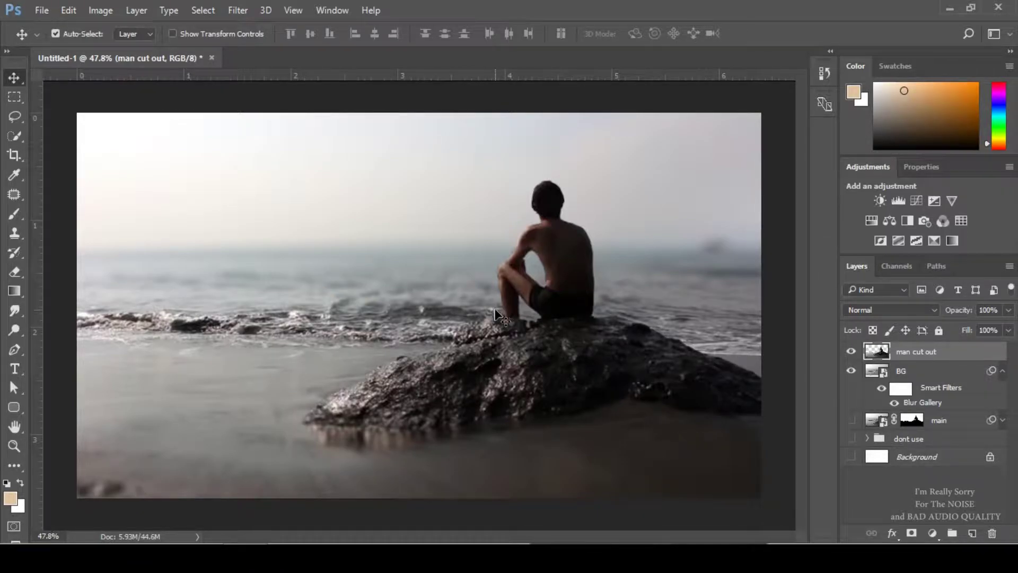
key(ctrl)
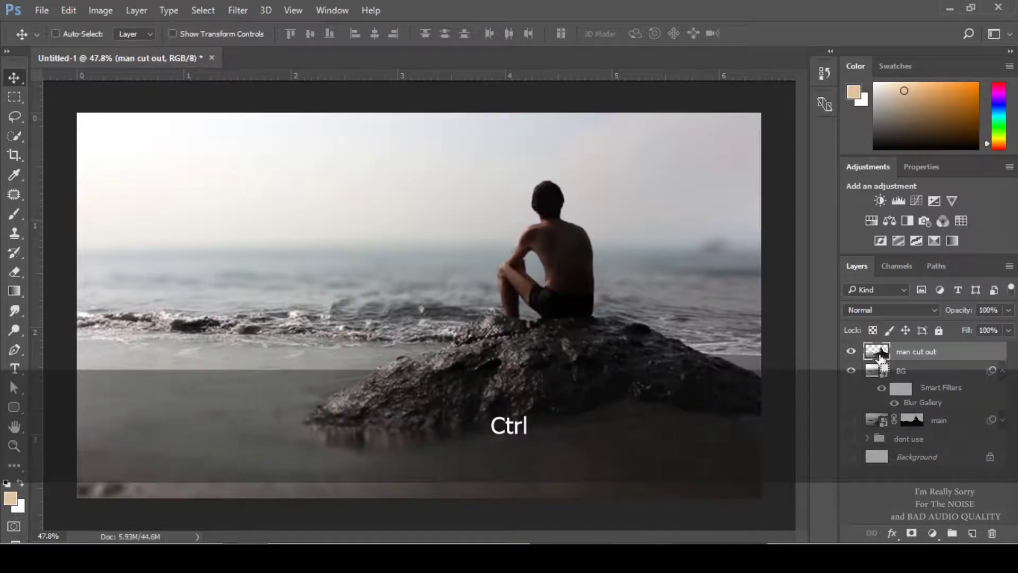
ctrl+click(880, 359)
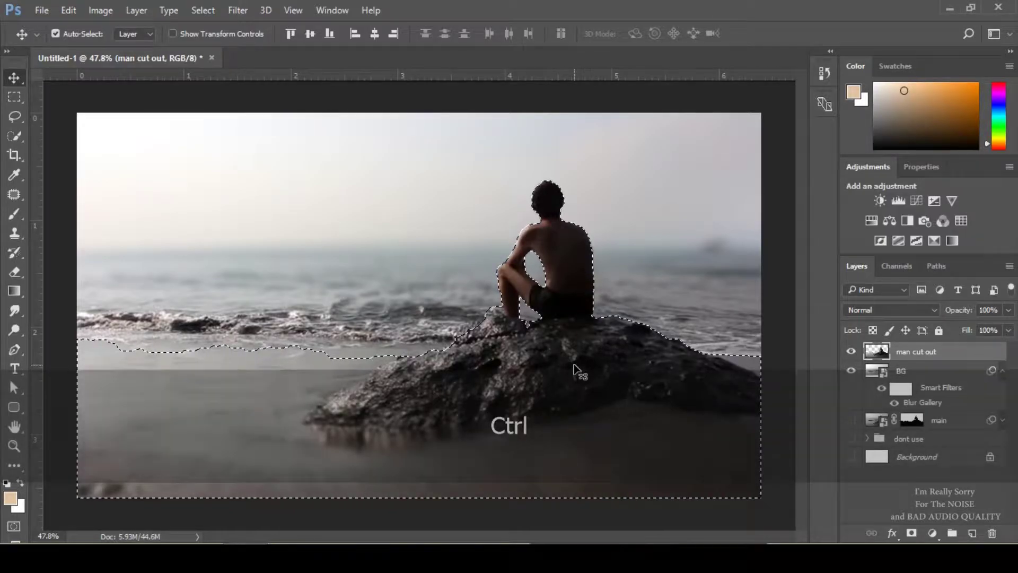
- Feather the selection by 2.5 pixels and turn it into a layer mask on man cut out
key(m)
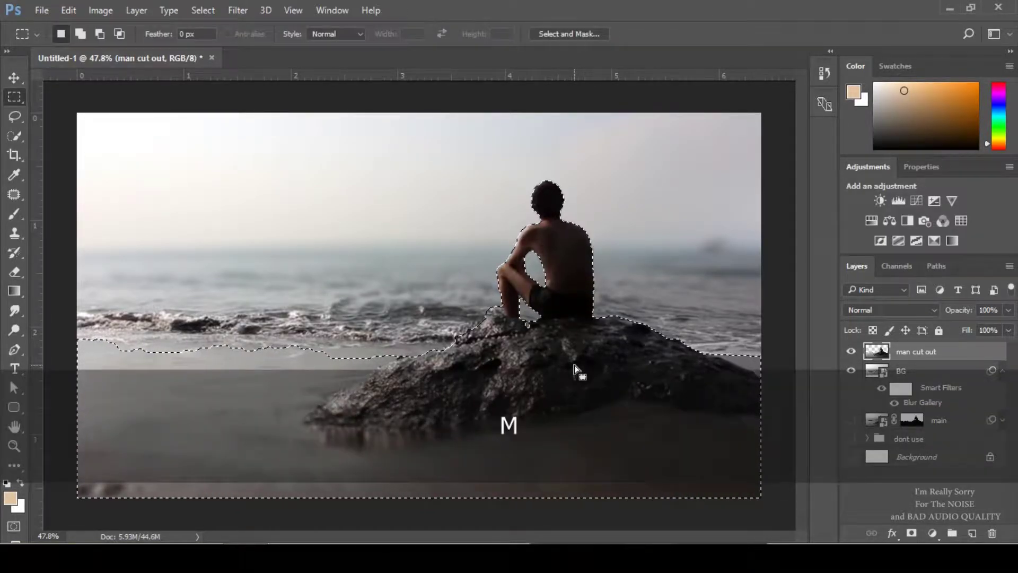
right_click(590, 343)
click(654, 73)
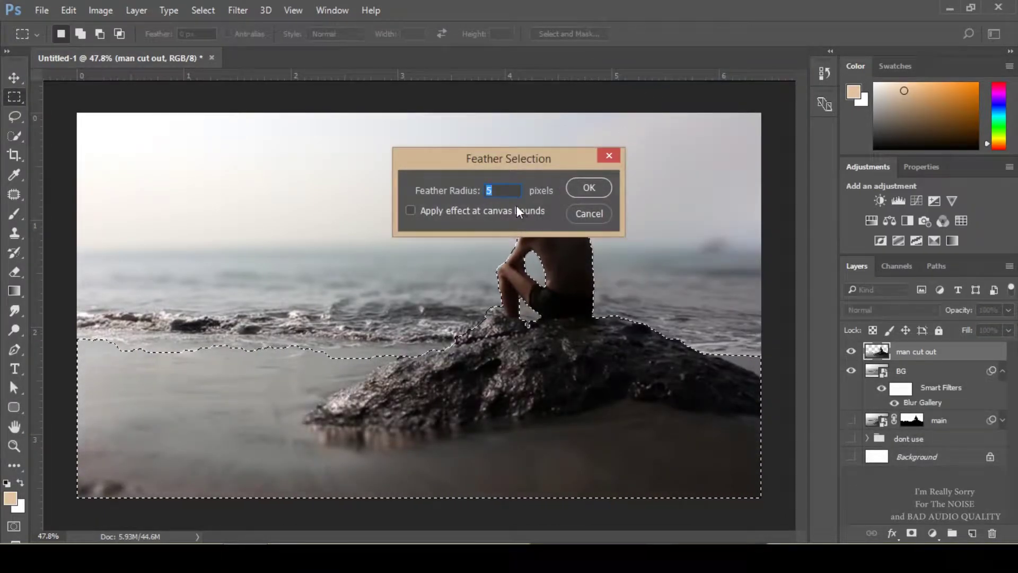
text(2.5)
click(590, 188)
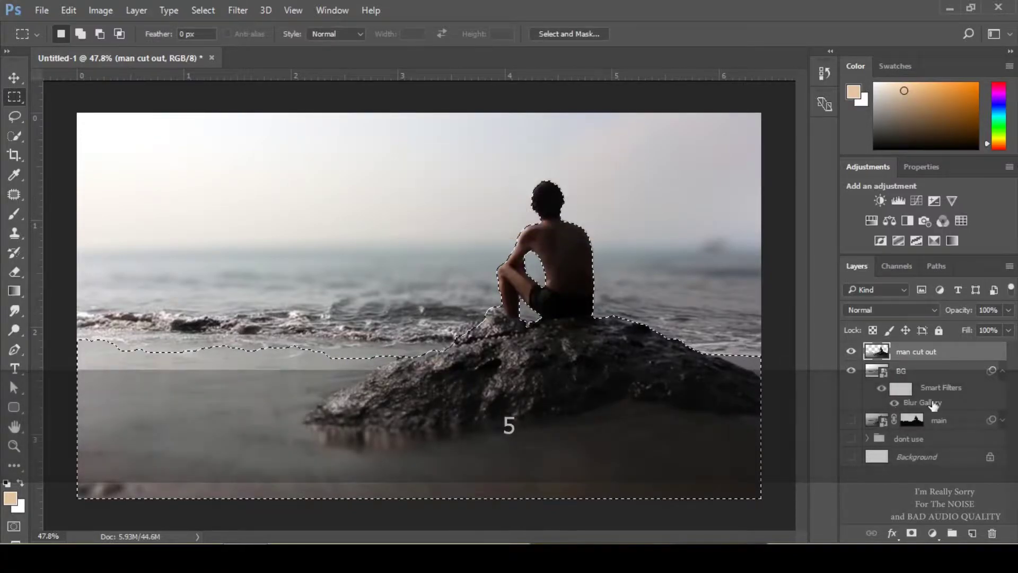
click(912, 533)
- Inspect the man's edges up close with the man cut out layer mask disabled and enabled
shift+click(917, 355)
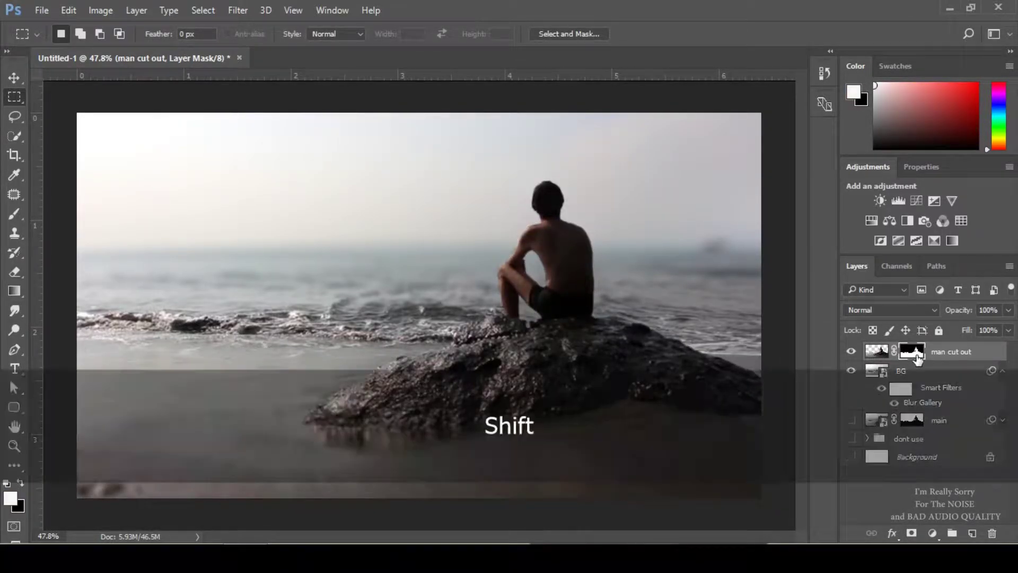
shift+click(917, 356)
shift+click(917, 355)
shift+click(917, 355)
key(z)
drag(563, 188, 645, 248)
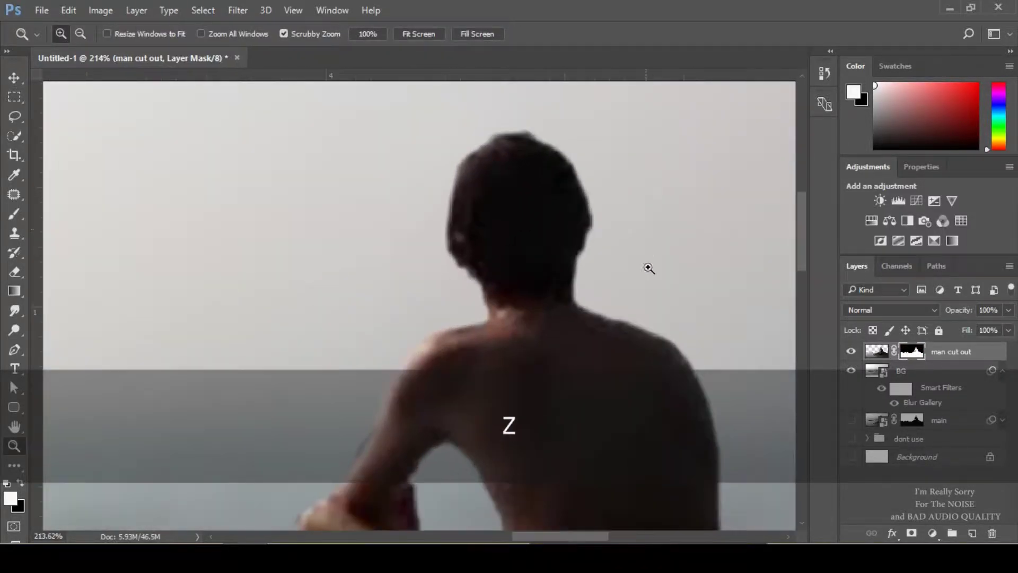
shift+click(912, 353)
shift+click(912, 354)
shift+click(911, 354)
shift+click(911, 355)
shift+click(912, 354)
shift+click(911, 354)
shift+click(912, 354)
drag(752, 364, 450, 359)
drag(484, 255, 508, 289)
drag(464, 328, 474, 329)
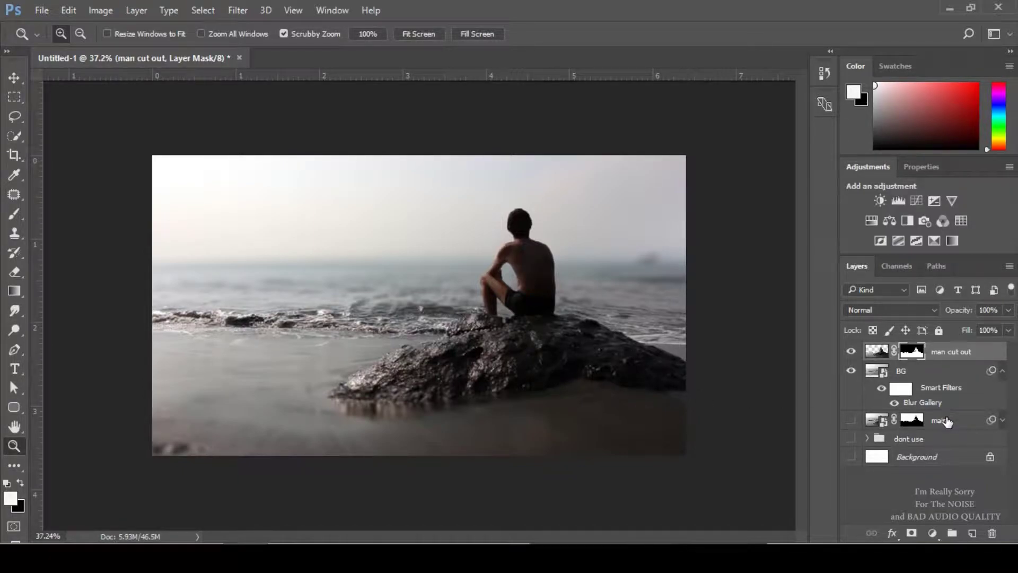
- Group the BG and man cut out layers and name the group MAN SEA FAKE BLUE
click(961, 370)
shift+click(962, 356)
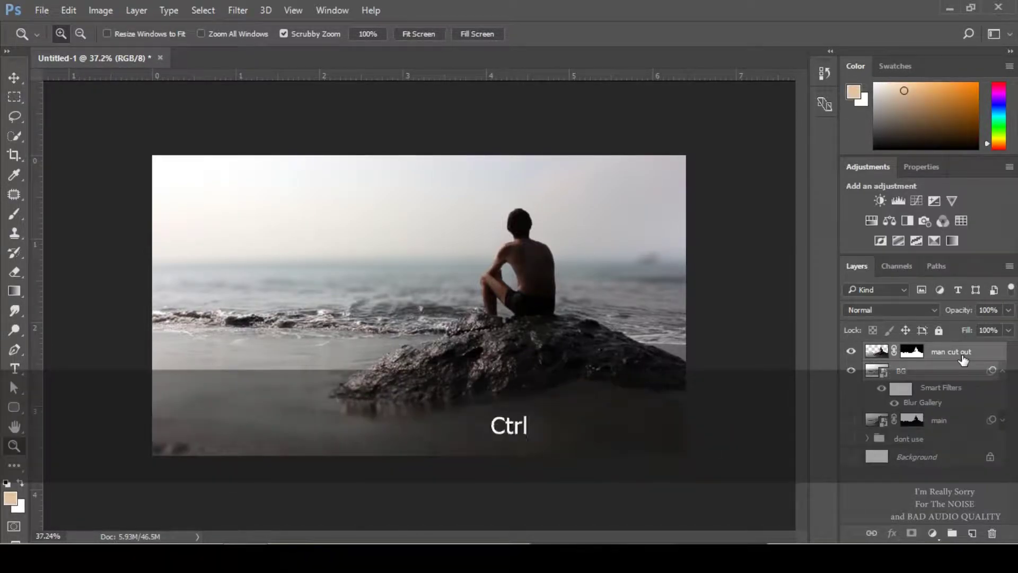
key(ctrl+g)
double_click(904, 351)
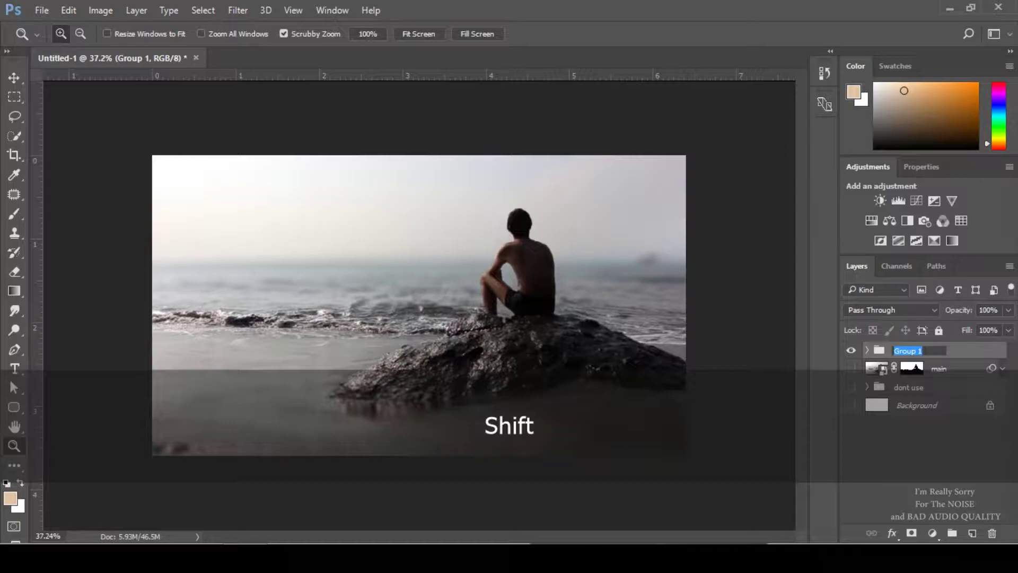
text(MAN SEA)
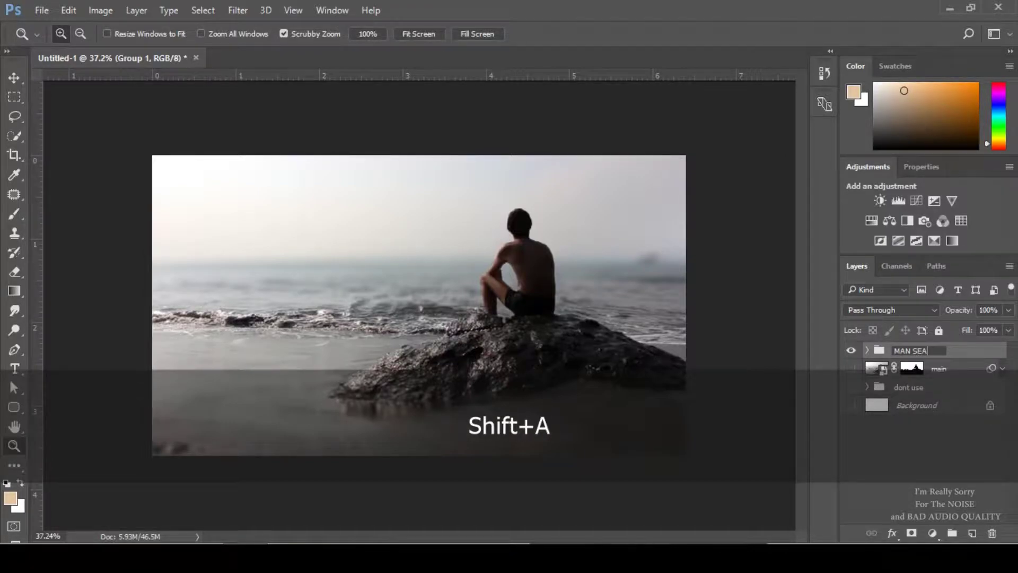
text( FAKE BLUE)
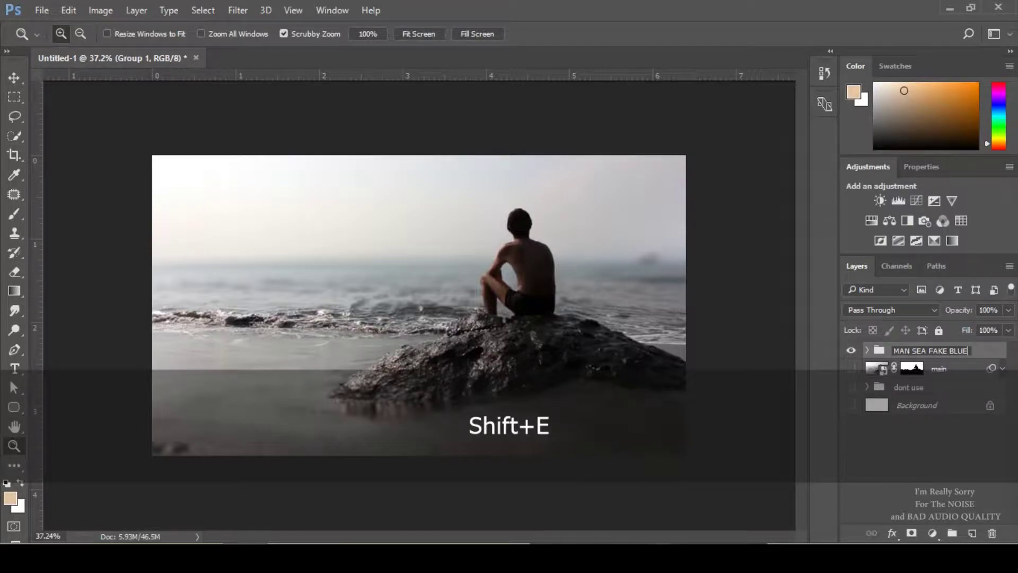
key(Return)
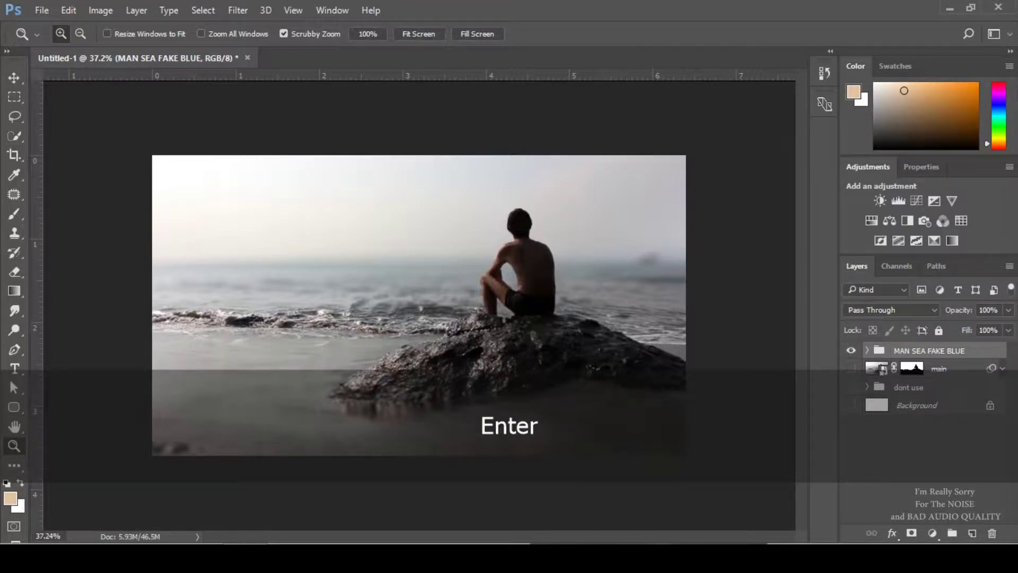
- Add a Curves adjustment and a Color Balance adjustment above the MAN SEA FAKE BLUE group
click(997, 437)
click(930, 531)
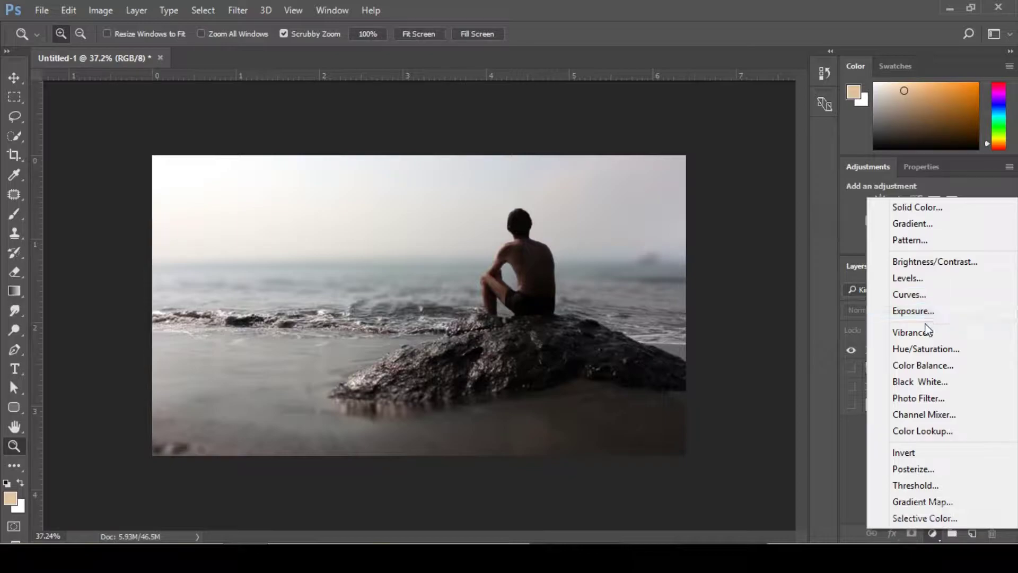
click(932, 297)
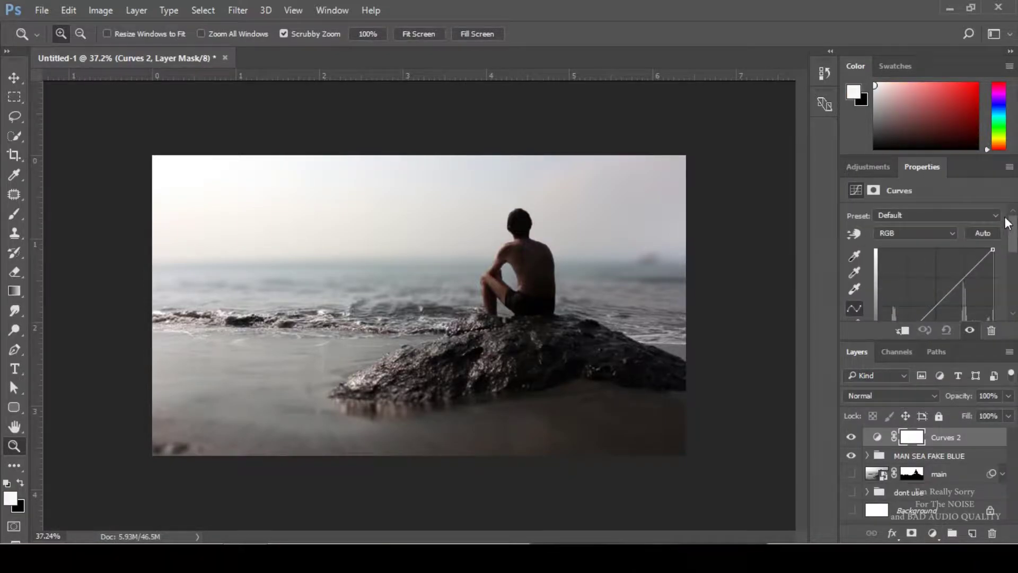
scroll(1010, 236, down, 3)
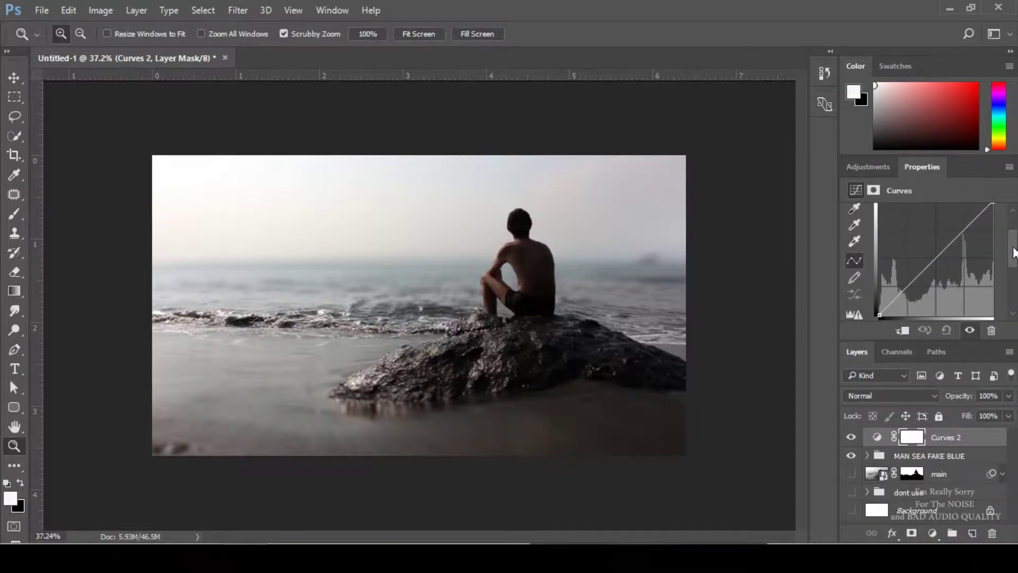
drag(1013, 246, 1014, 300)
click(934, 532)
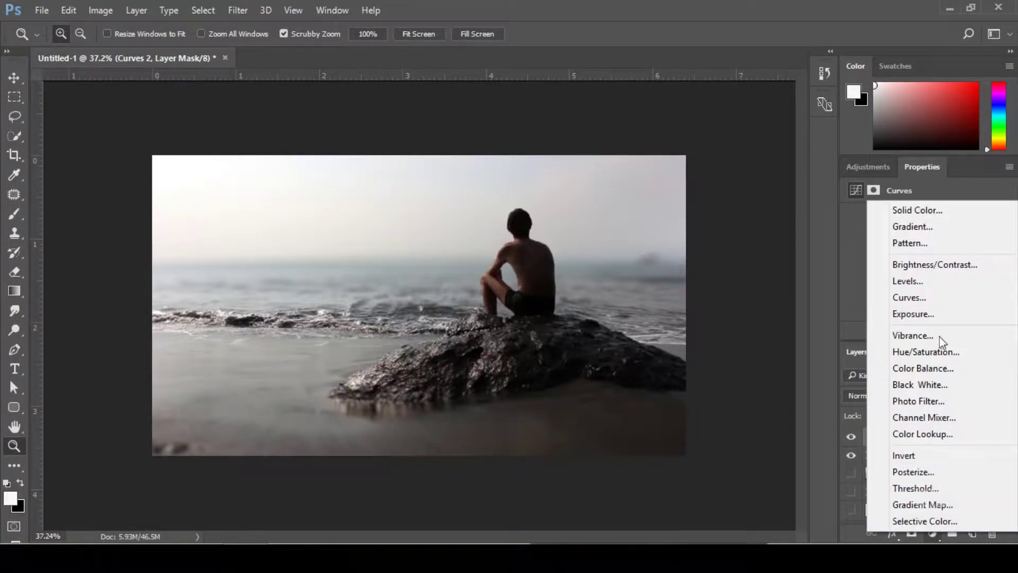
click(931, 370)
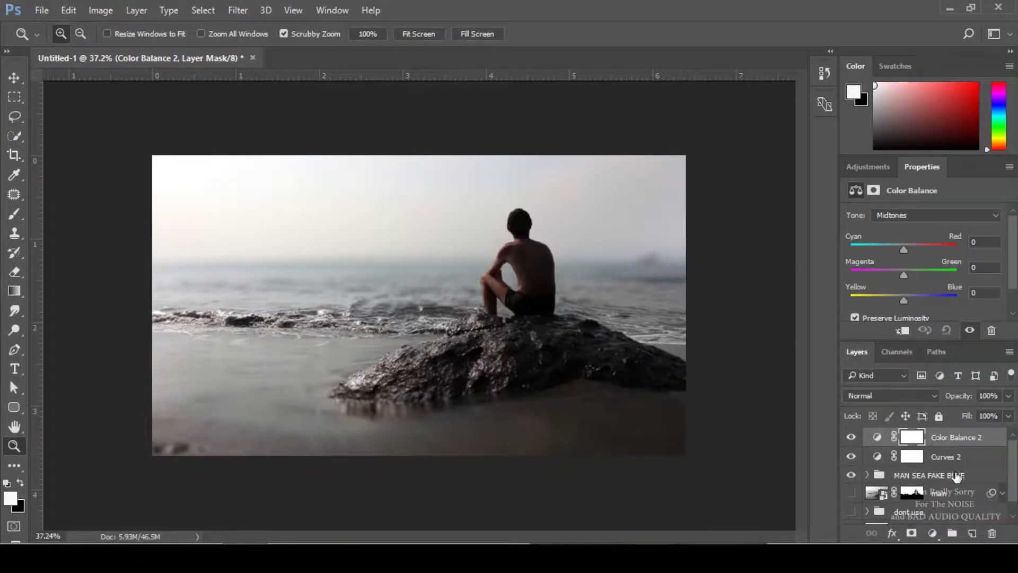
- Move the shadow endpoint of the Curves 2 adjustment slightly inward and upward to fade the blacks
click(952, 457)
click(877, 456)
drag(1014, 240, 1015, 255)
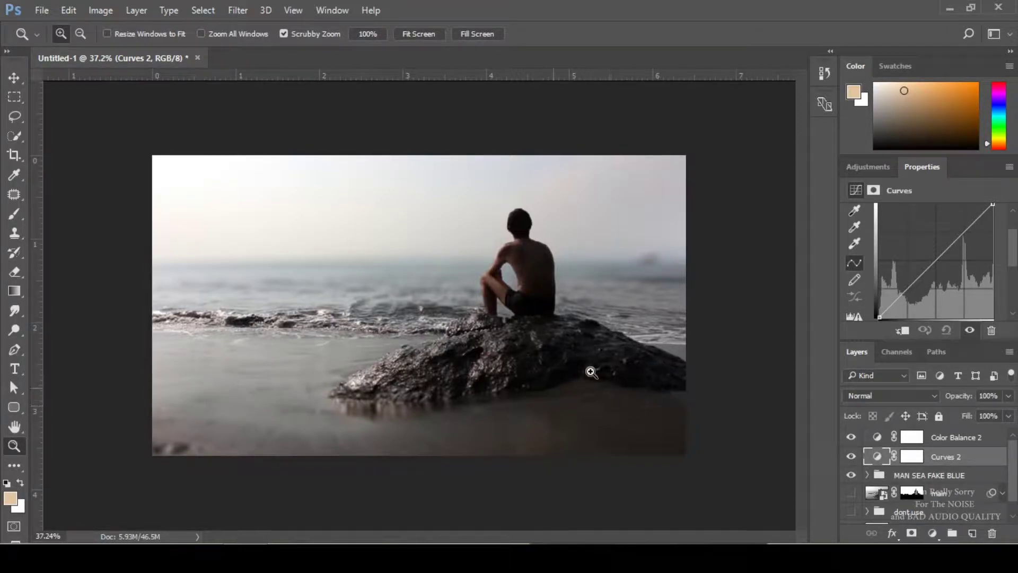
scroll(907, 294, down, 1)
drag(879, 303, 890, 290)
click(855, 460)
click(855, 460)
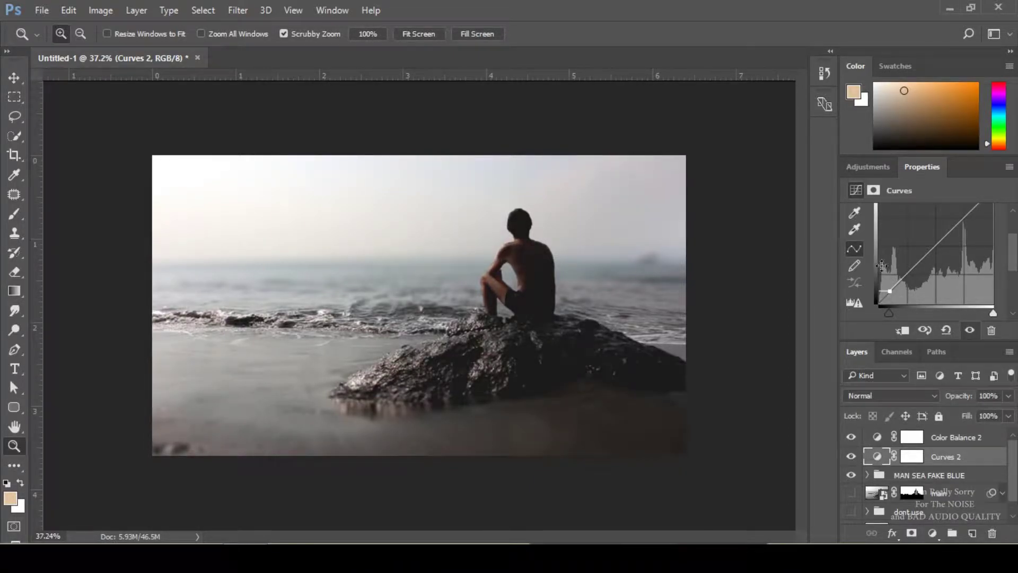
- Pull the highlight endpoint of Curves 2 inward and downward to dull the whites, and compare with the adjustment hidden and shown
scroll(966, 261, up, 2)
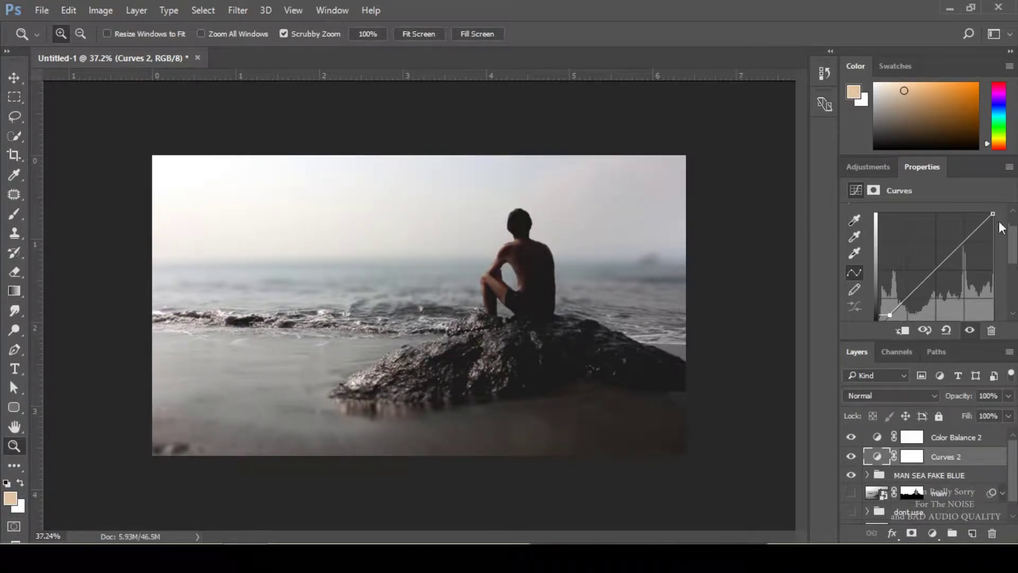
drag(994, 214, 979, 231)
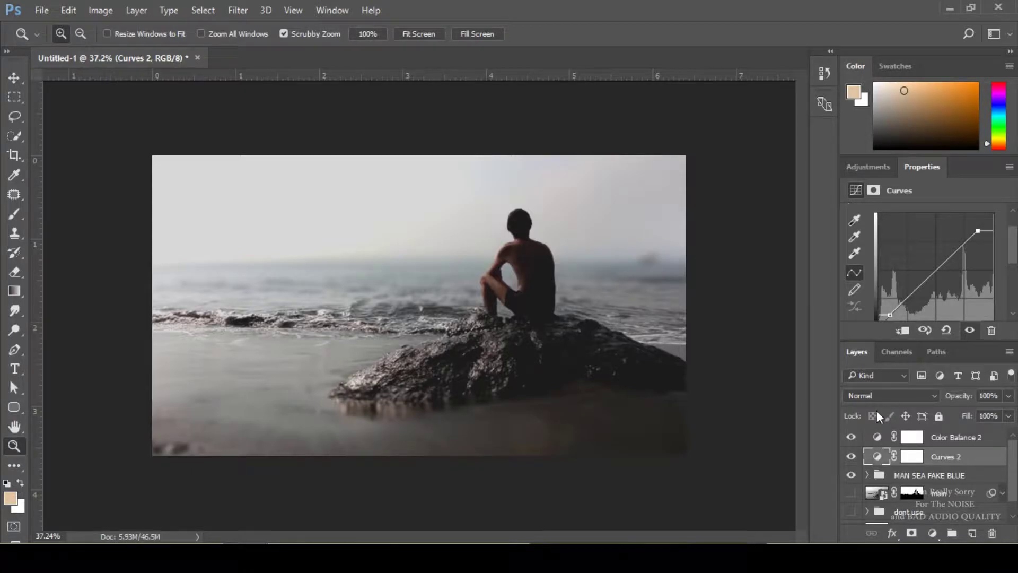
click(851, 456)
click(852, 457)
- Examine the faded blacks on the rock and the dulled whites in the sky at close range
drag(578, 378, 654, 389)
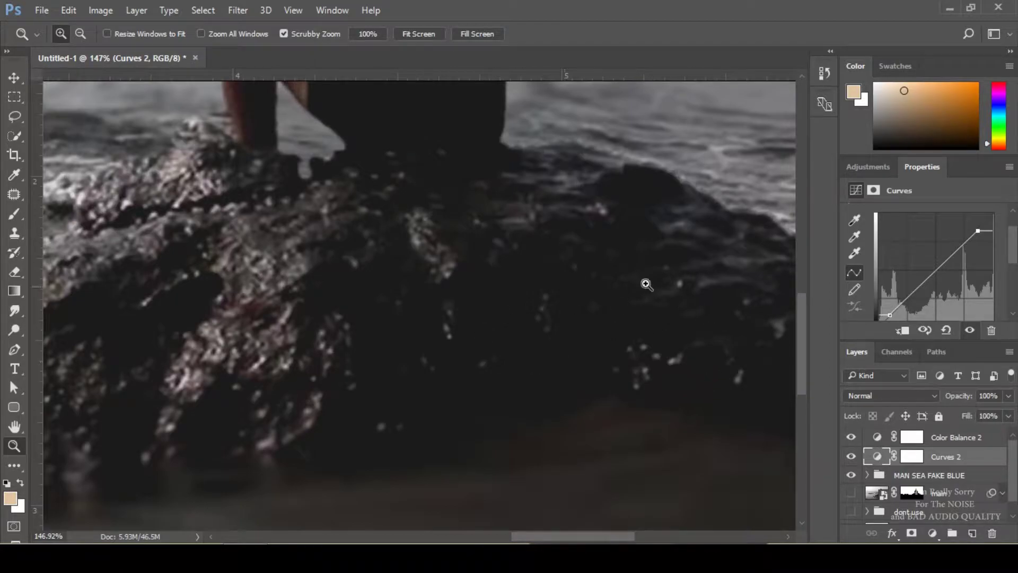
click(851, 438)
click(851, 439)
scroll(573, 375, down, 2)
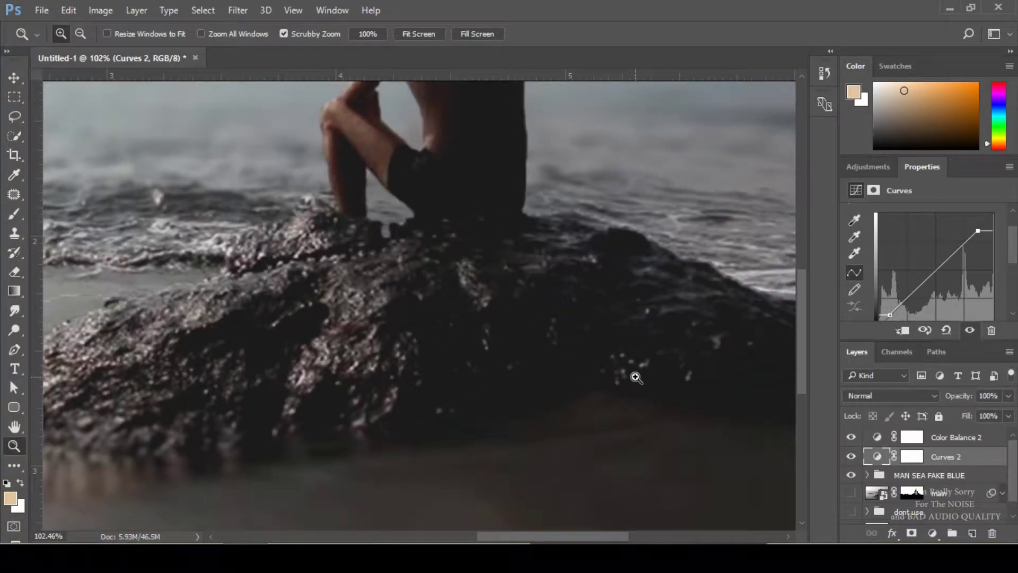
scroll(636, 377, down, 4)
drag(591, 362, 575, 357)
mouse_move(224, 155)
mouse_down()
mouse_move(262, 157)
mouse_move(242, 158)
mouse_up()
mouse_move(136, 127)
mouse_down()
mouse_move(182, 129)
mouse_move(150, 129)
mouse_up()
drag(79, 116, 97, 118)
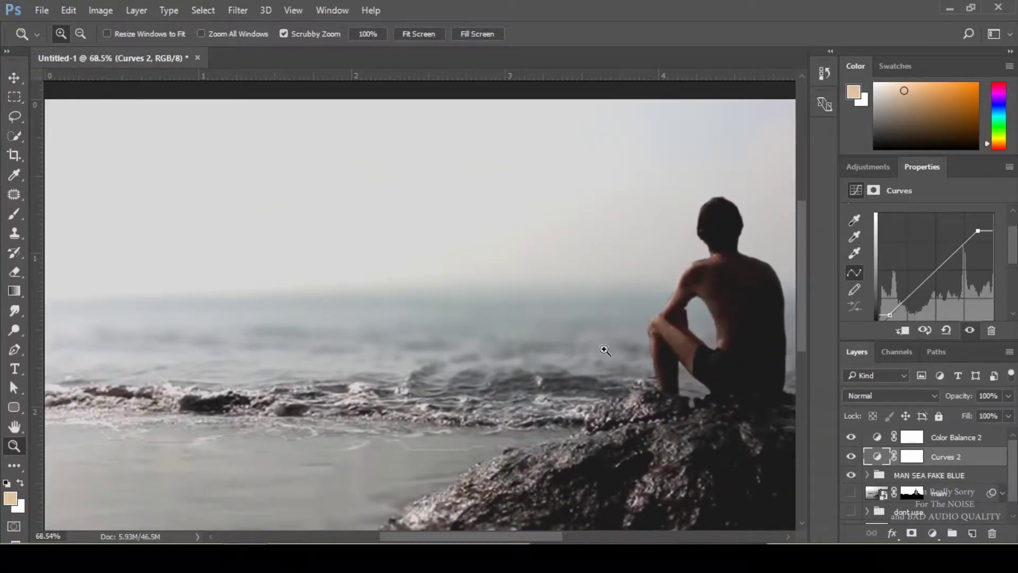
- Hide the Curves 2 adjustment and examine the brightest part of the sky up close
click(852, 456)
drag(130, 151, 168, 149)
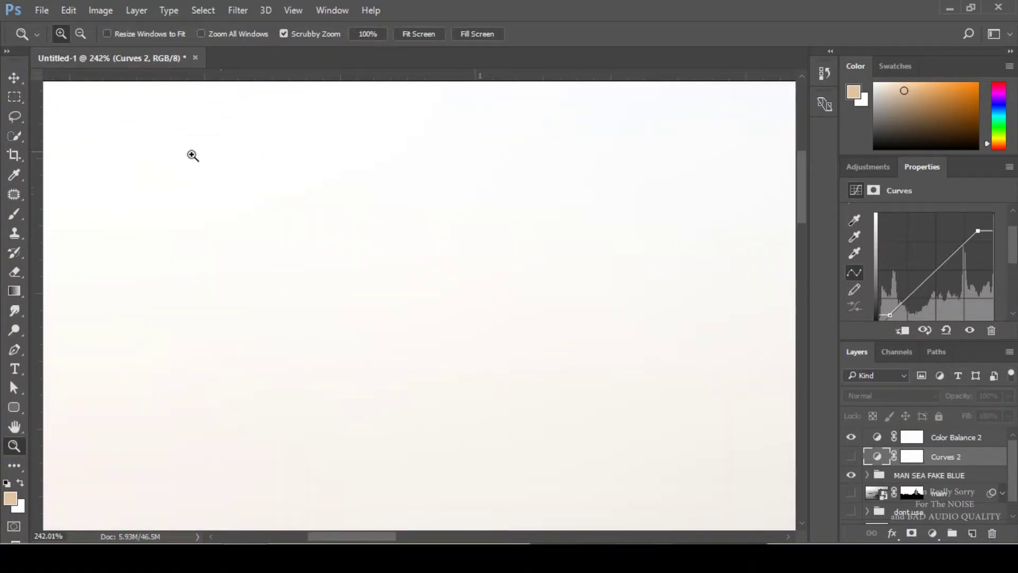
mouse_move(145, 163)
mouse_down()
mouse_move(116, 159)
mouse_move(128, 167)
mouse_up()
mouse_move(77, 142)
mouse_down()
mouse_move(108, 156)
mouse_move(85, 155)
mouse_up()
drag(142, 180, 132, 177)
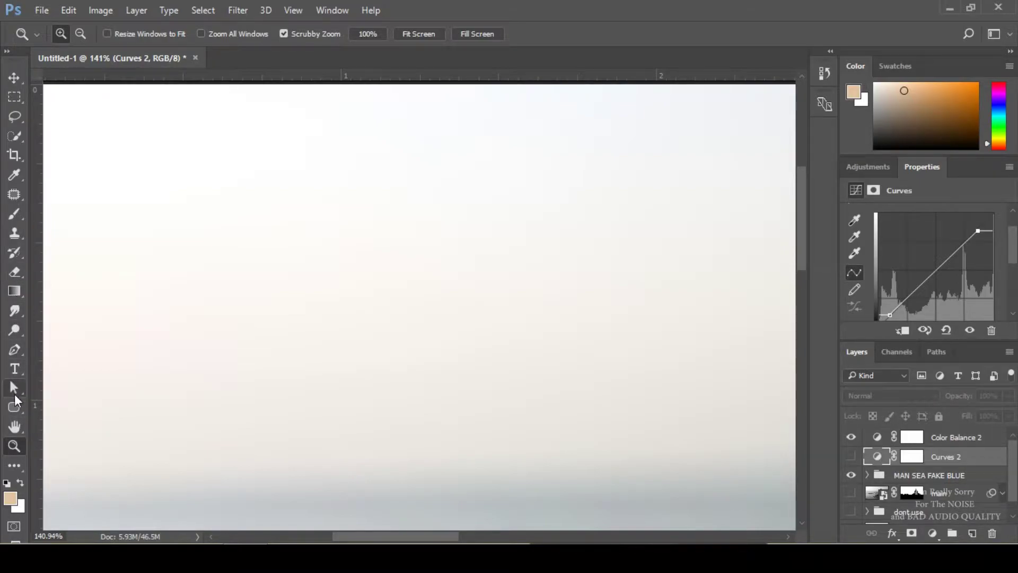
- Sample the brightest part of the sky with the Eyedropper and check its colour values with Curves 2 hidden, leaving the Color Picker cancelled
click(14, 175)
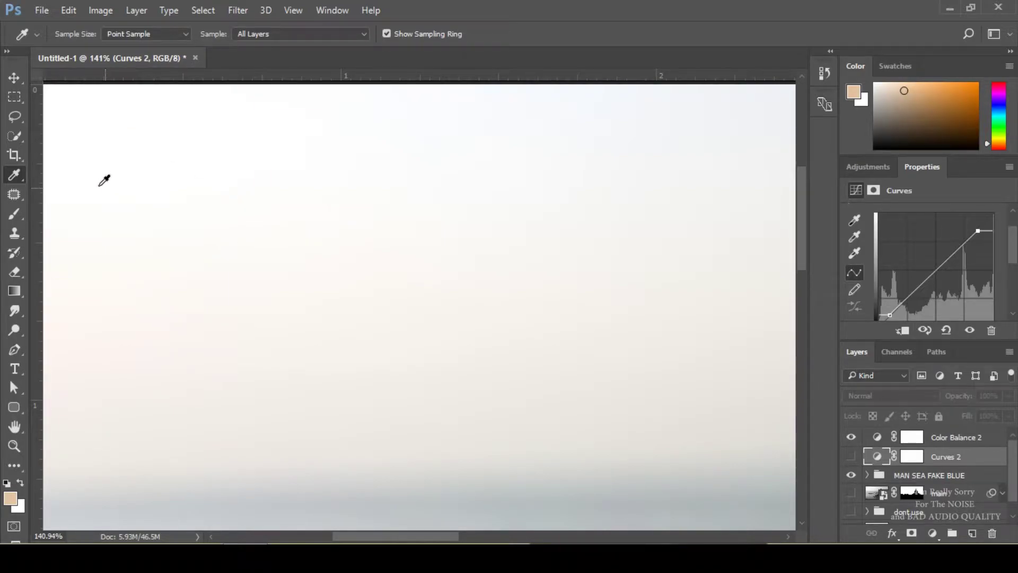
click(106, 144)
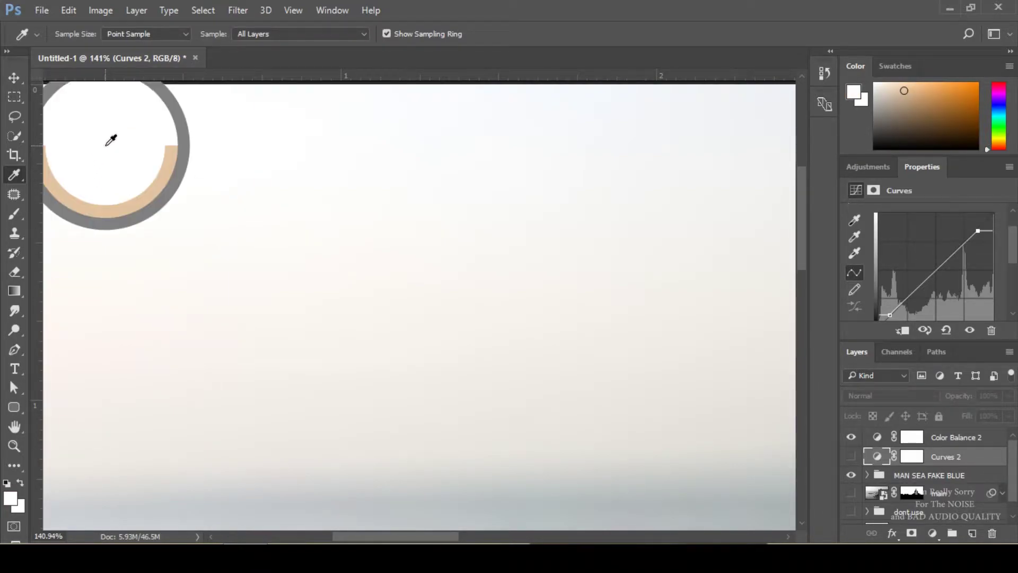
click(10, 498)
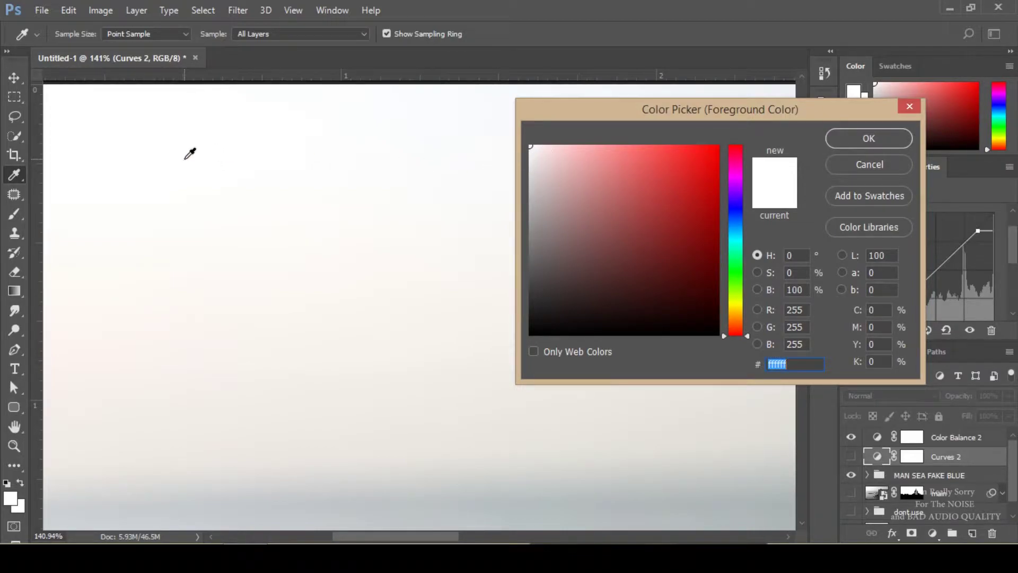
click(635, 497)
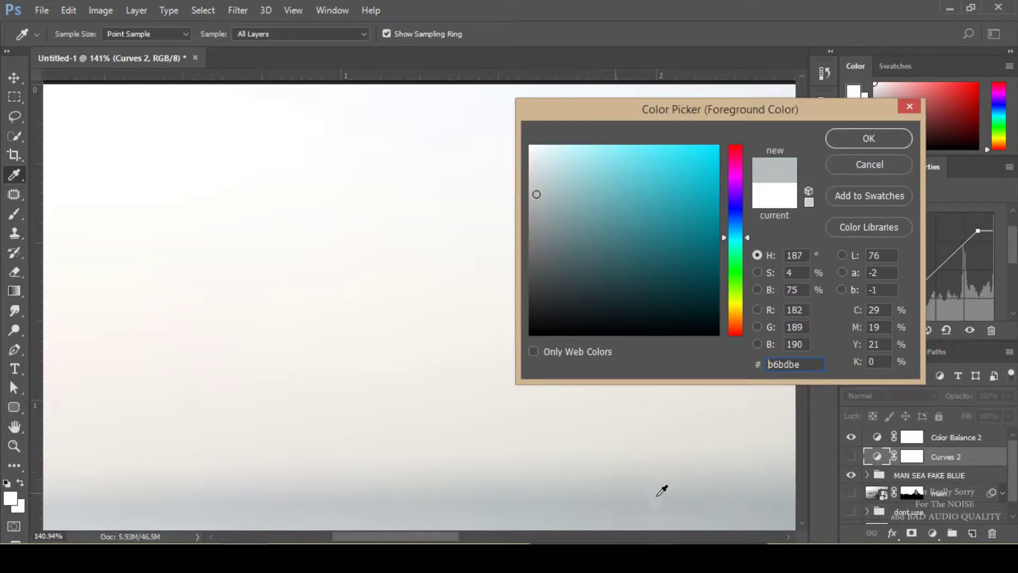
click(93, 122)
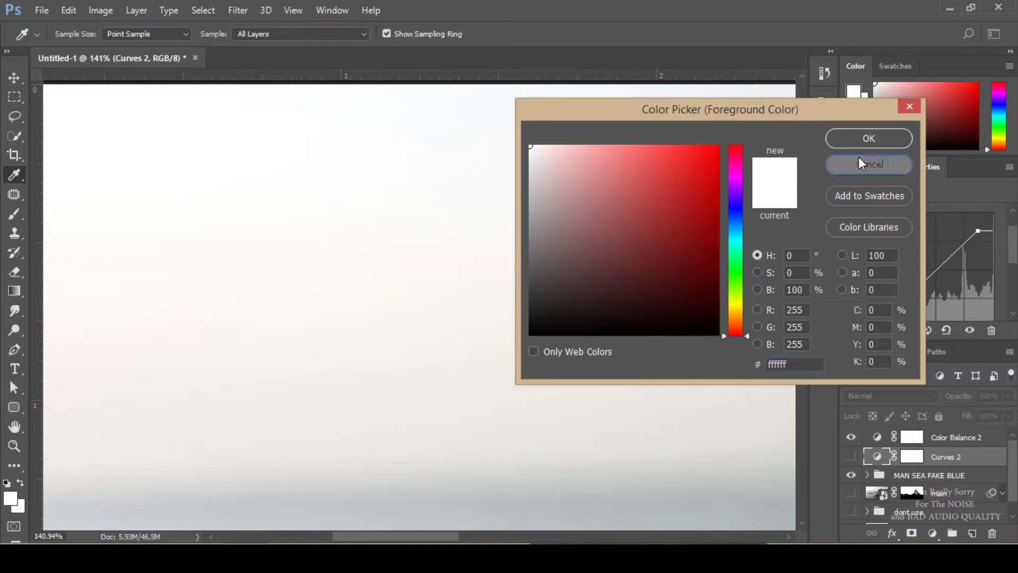
click(860, 160)
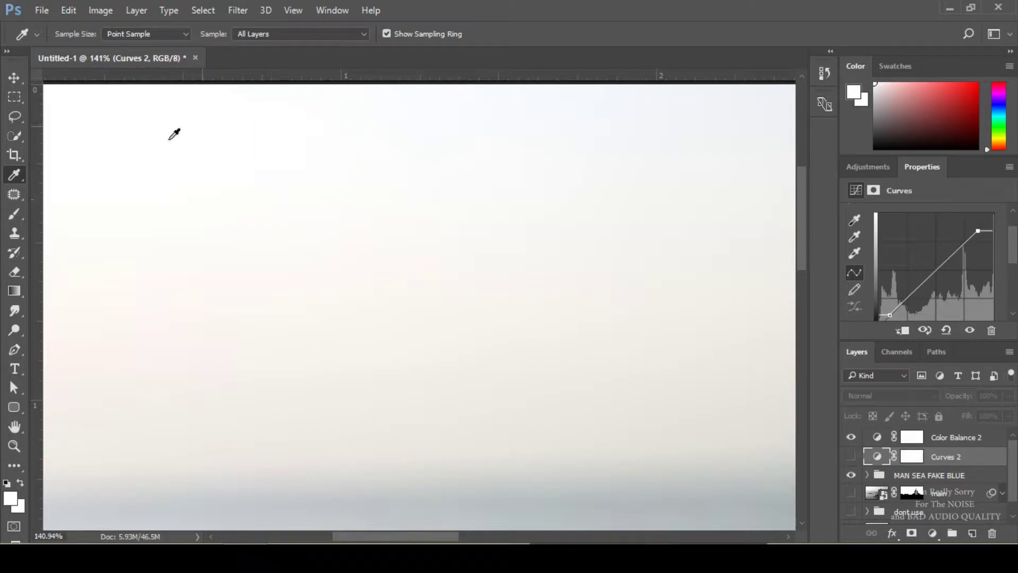
- Show the Curves 2 adjustment again, check the dulled sky's colour values in the Color Picker, and cancel it
click(851, 457)
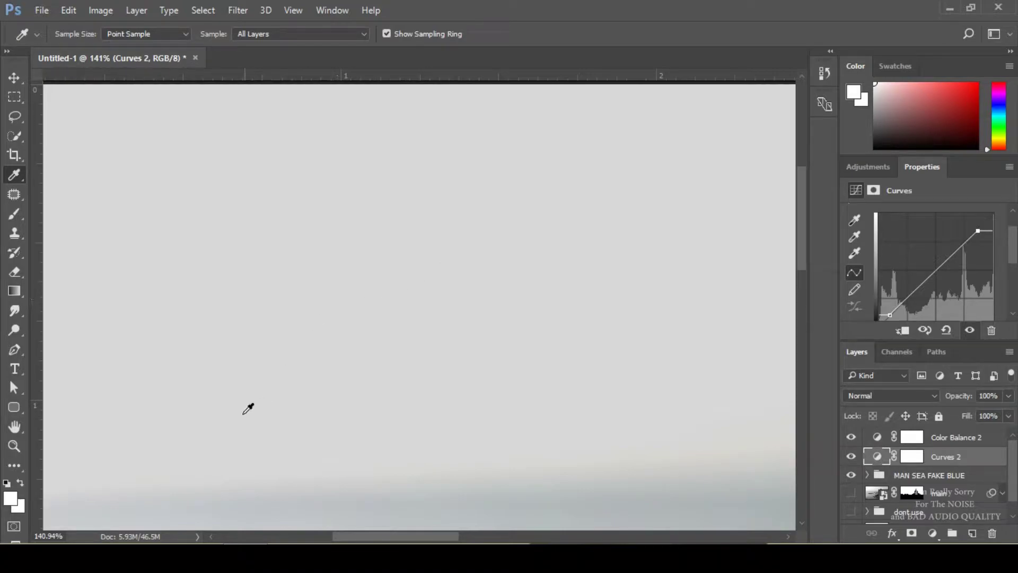
click(10, 498)
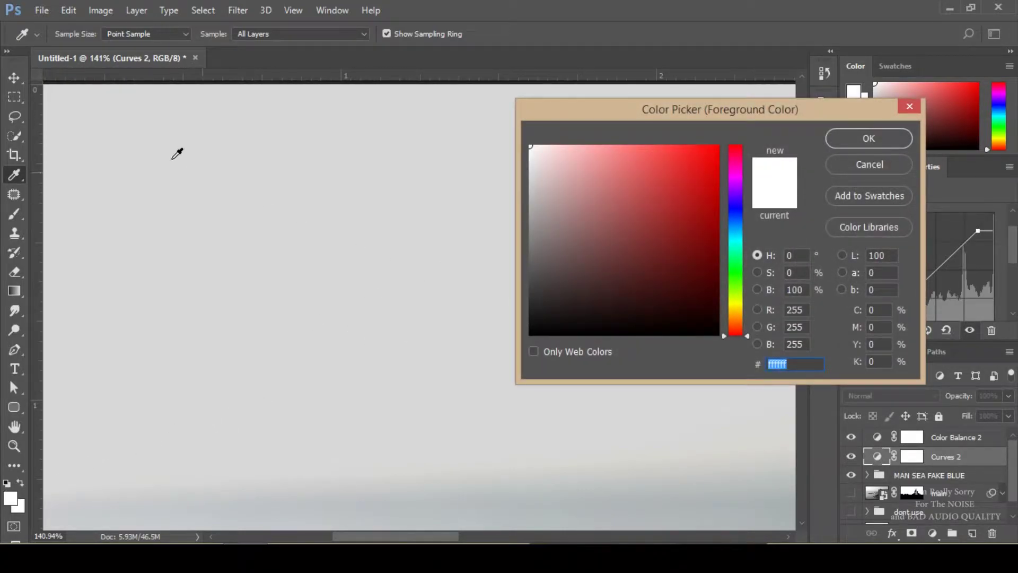
click(78, 96)
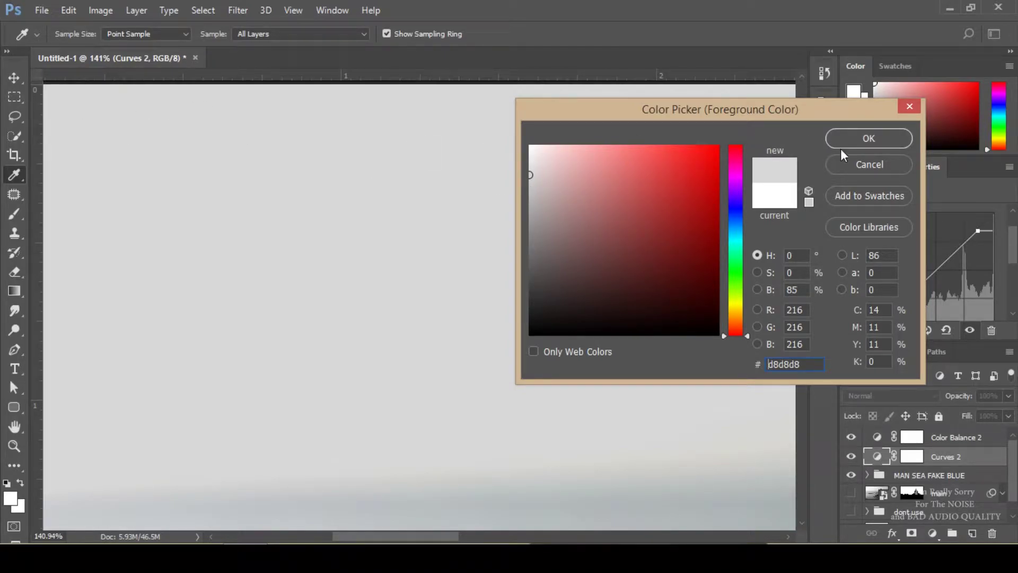
click(861, 168)
- Move the shadow endpoint of the Blue channel in Curves 2 slightly inward and upward to tint the shadows blue
key(z)
drag(444, 197, 474, 238)
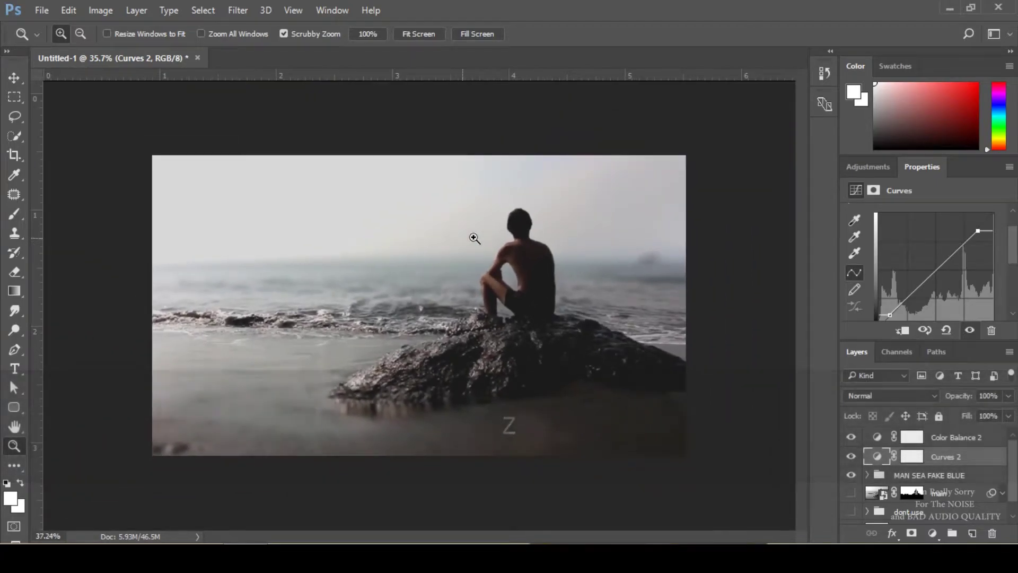
drag(519, 269, 533, 278)
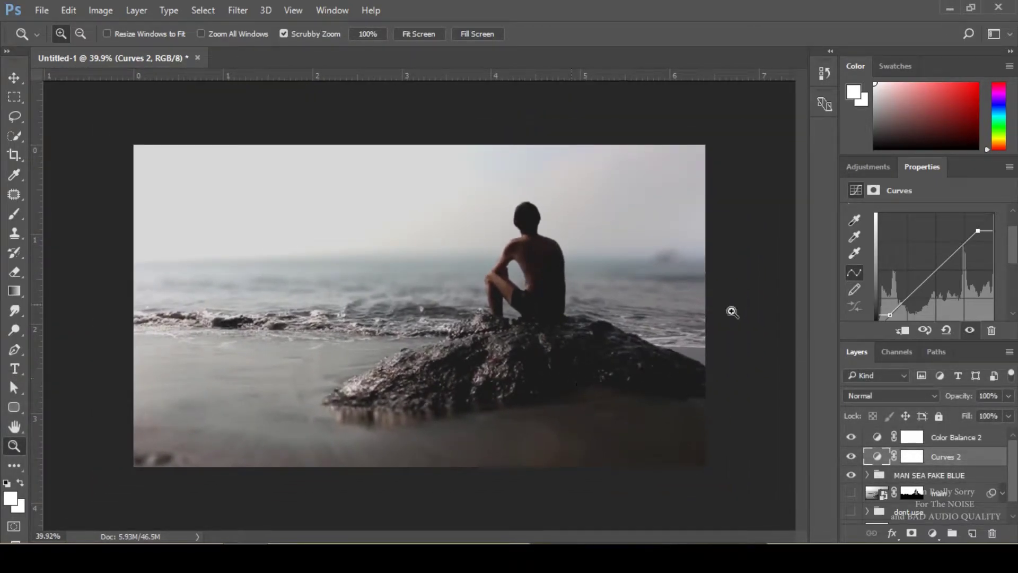
drag(1014, 260, 1015, 248)
click(944, 229)
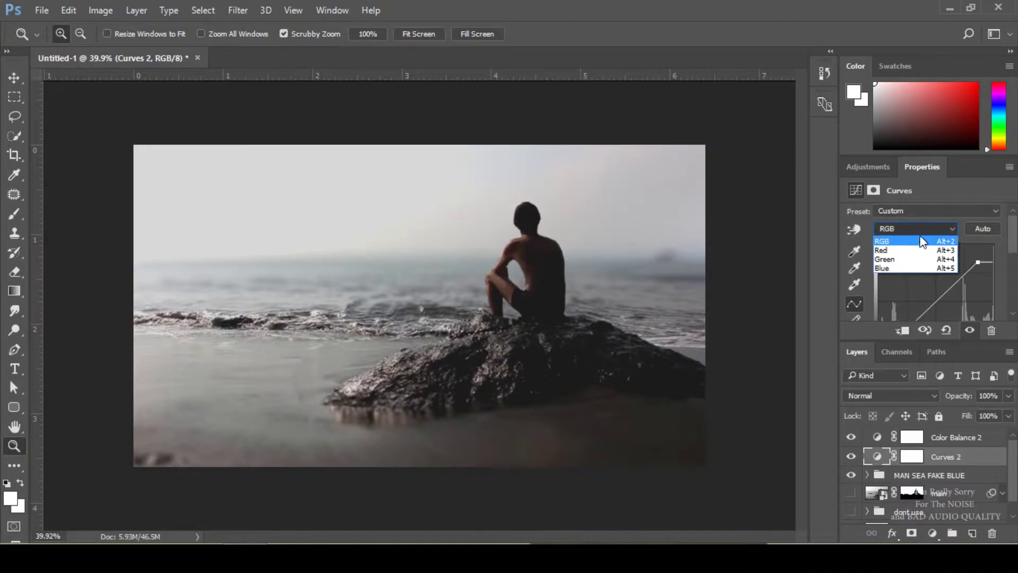
click(902, 263)
scroll(1014, 262, down, 3)
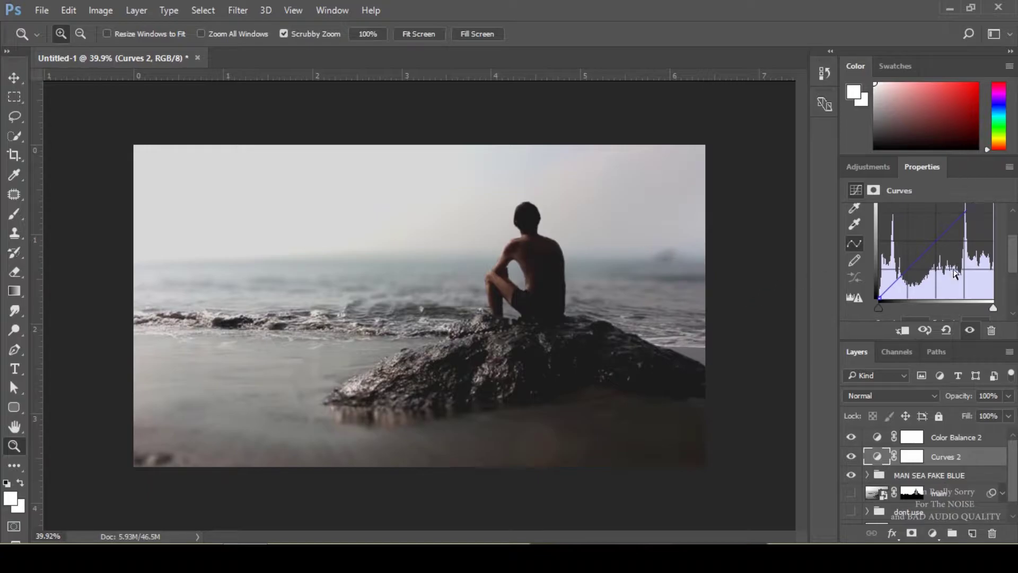
drag(1014, 259, 1015, 266)
scroll(1015, 266, up, 2)
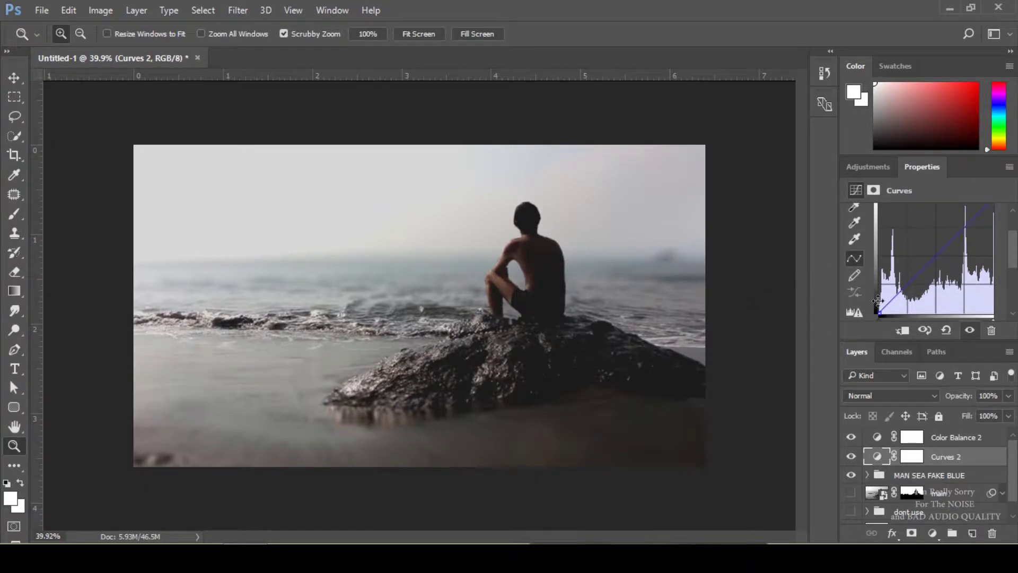
drag(879, 313, 892, 297)
scroll(621, 372, up, 5)
scroll(658, 368, down, 3)
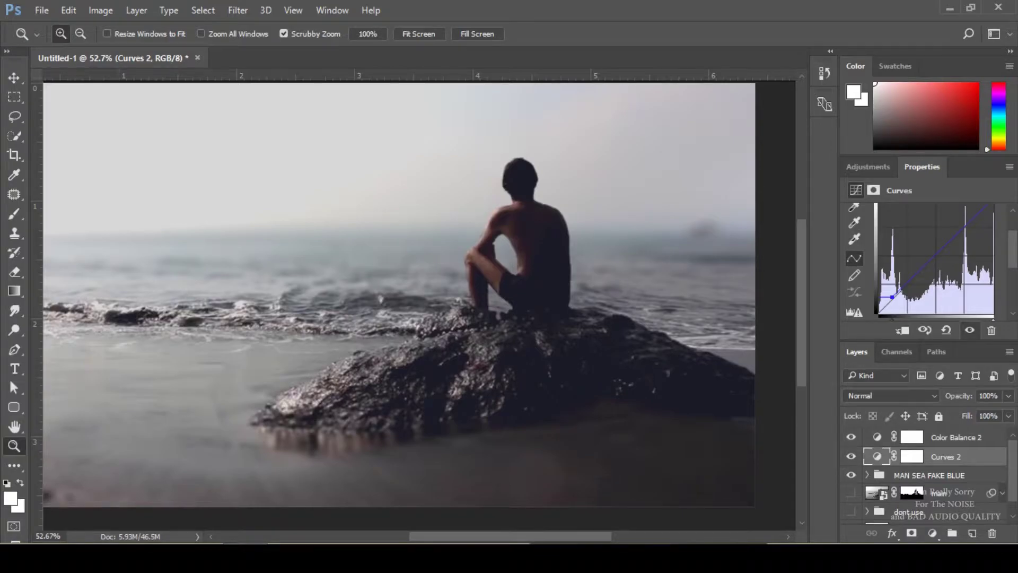
- Pull the Blue channel's highlight endpoint in Curves 2 inward and downward to yellow the highlights, and add a point in the lower midtones
scroll(1016, 260, up, 2)
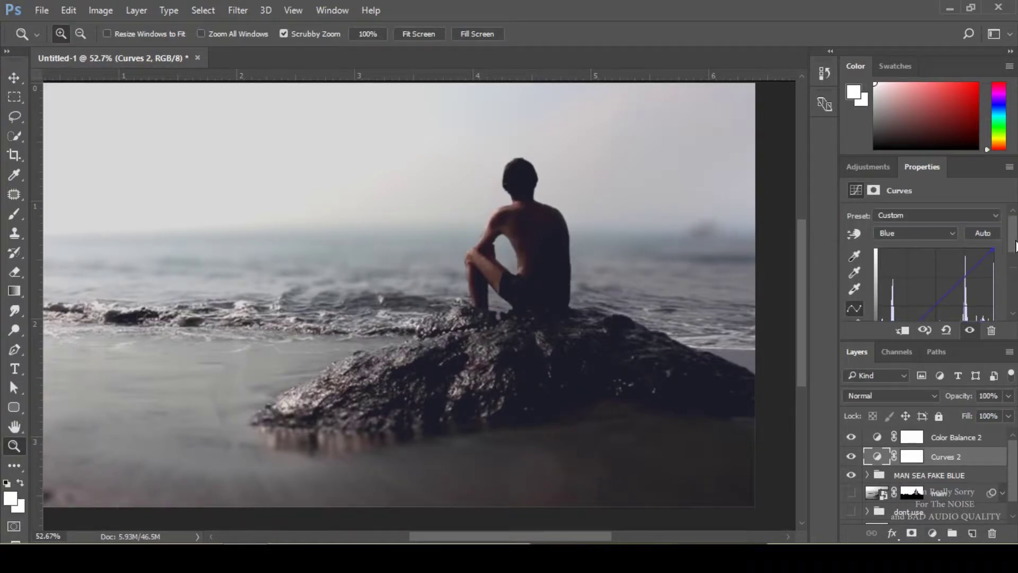
key(space)
drag(425, 285, 491, 309)
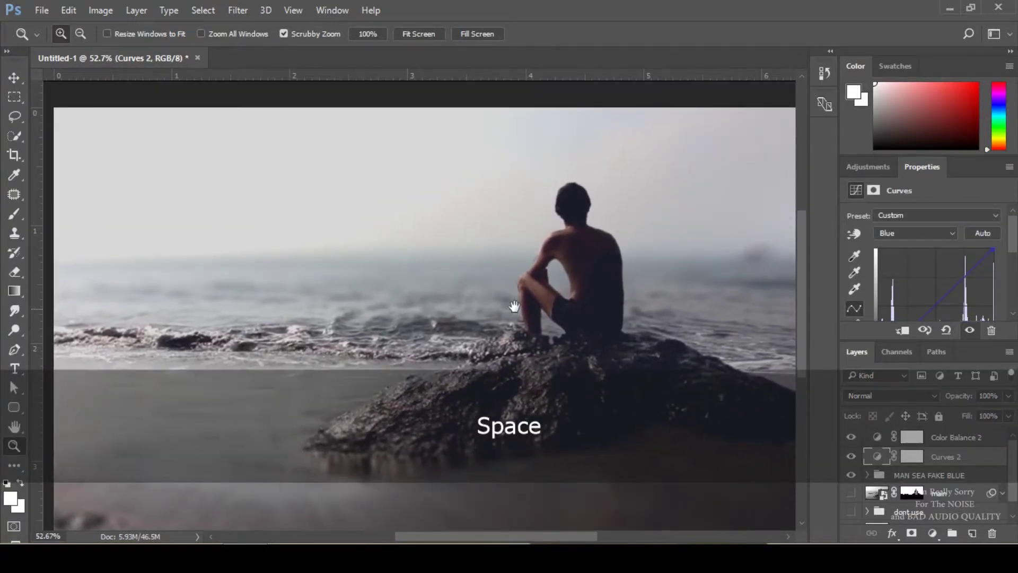
drag(991, 253, 974, 282)
scroll(960, 276, down, 2)
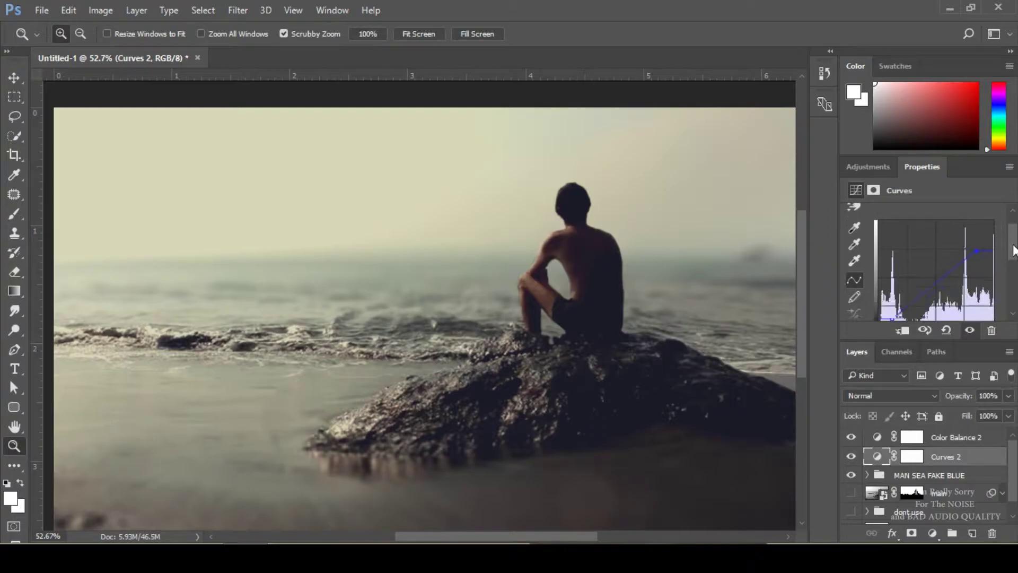
click(912, 285)
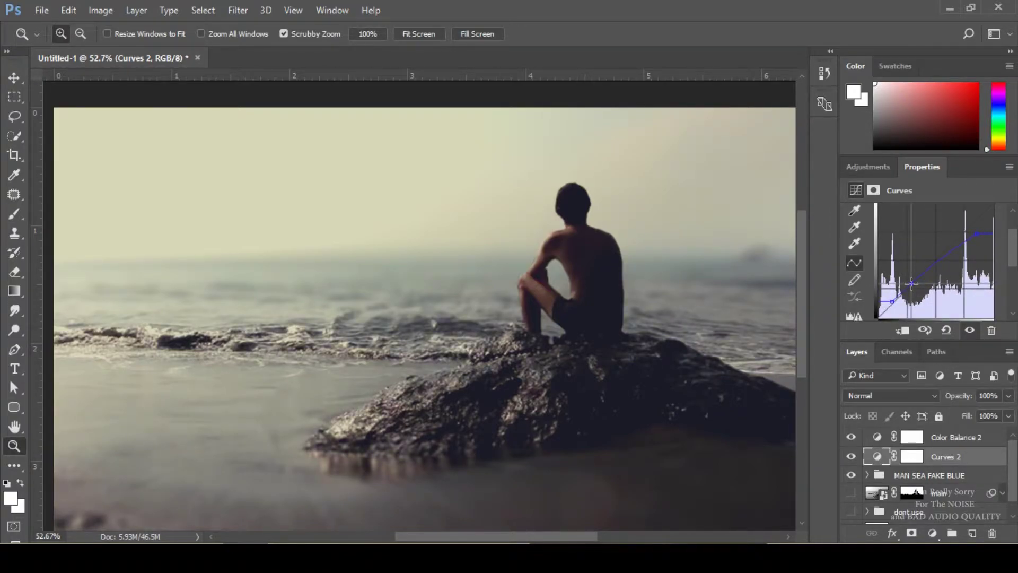
- Shift the highlights of Color Balance 2 slightly towards red and set their Magenta–Green value to -2
click(882, 439)
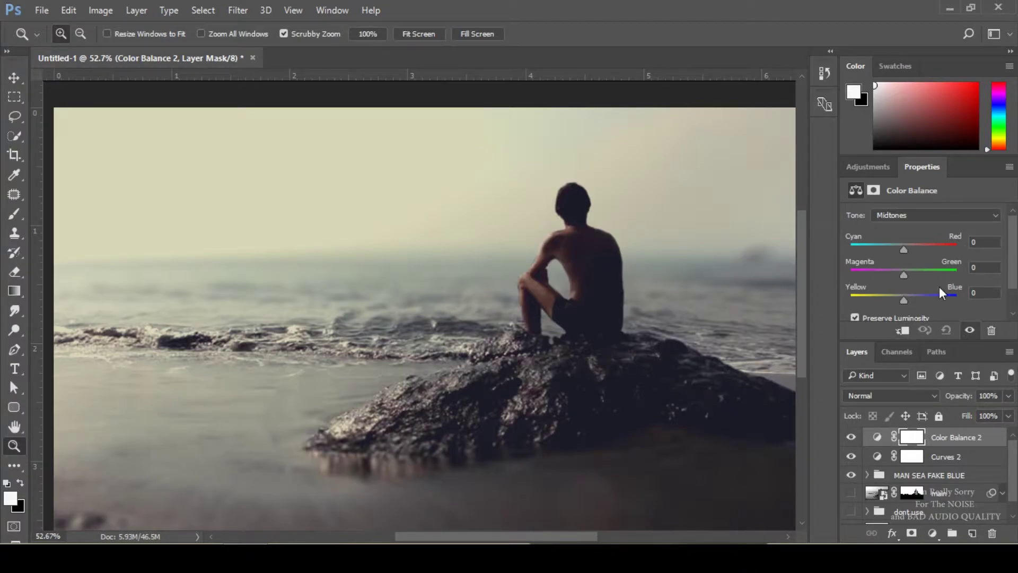
click(904, 216)
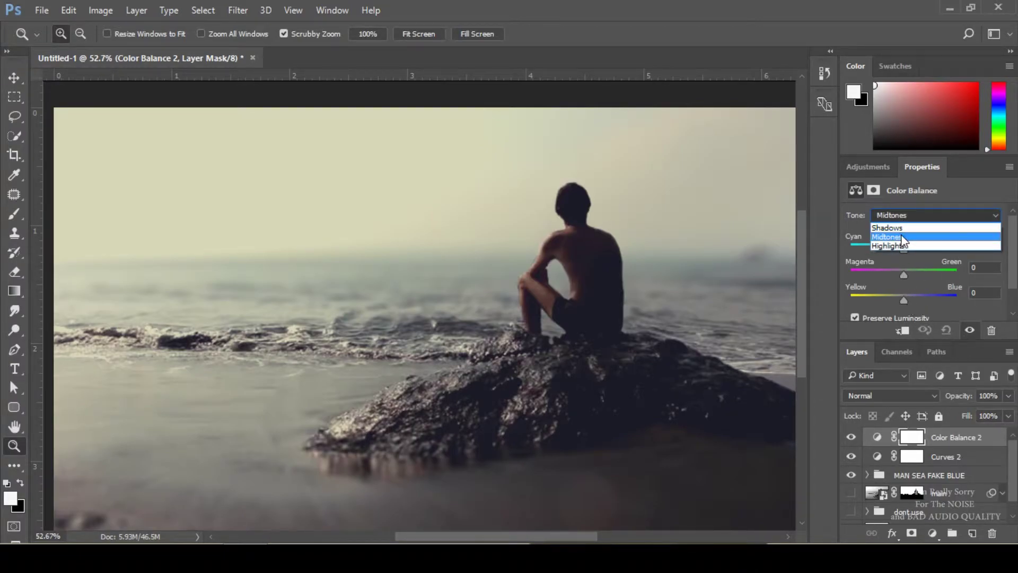
click(902, 242)
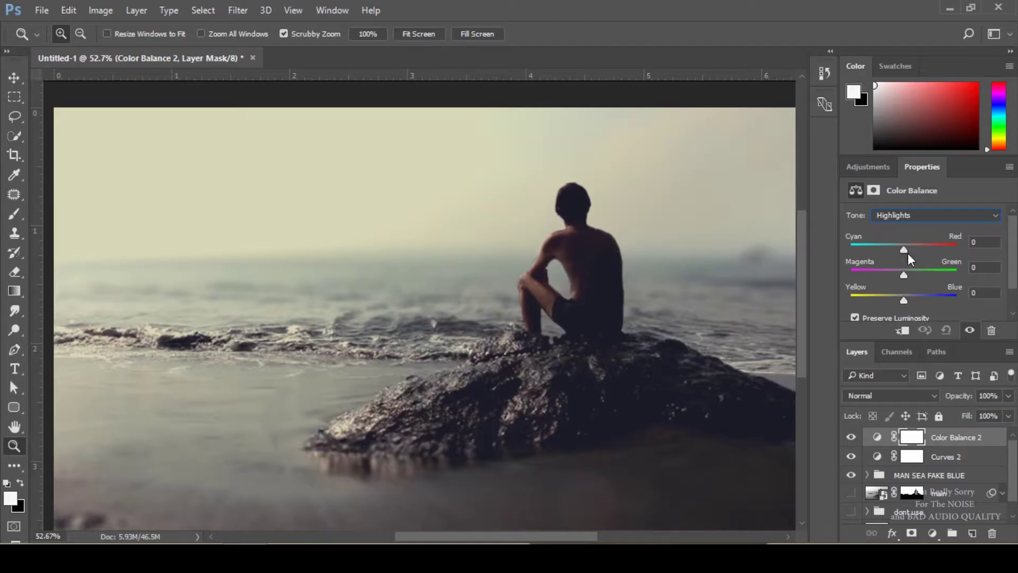
drag(904, 254, 902, 274)
- Set the midtones of Color Balance 2 to Yellow–Blue -5 and Magenta–Green -2
click(893, 217)
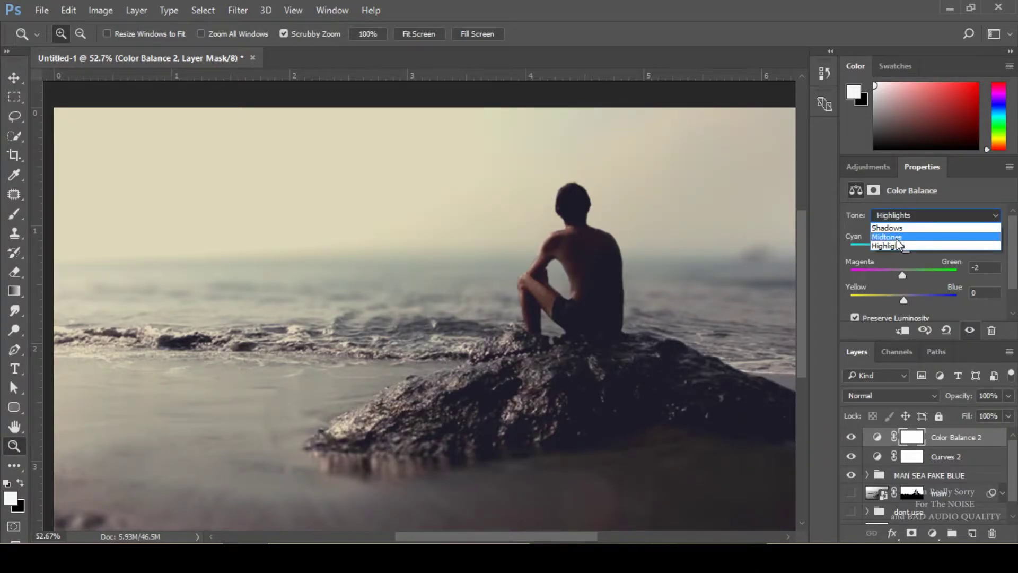
click(896, 237)
drag(903, 303, 902, 305)
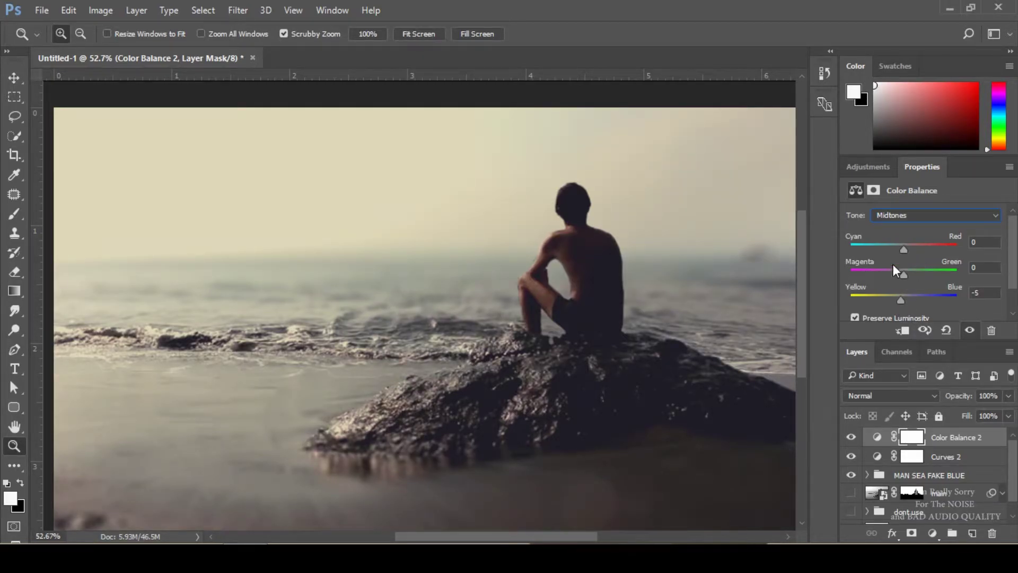
drag(905, 275, 902, 276)
- Set the shadows of Color Balance 2 to Yellow–Blue +8
click(918, 215)
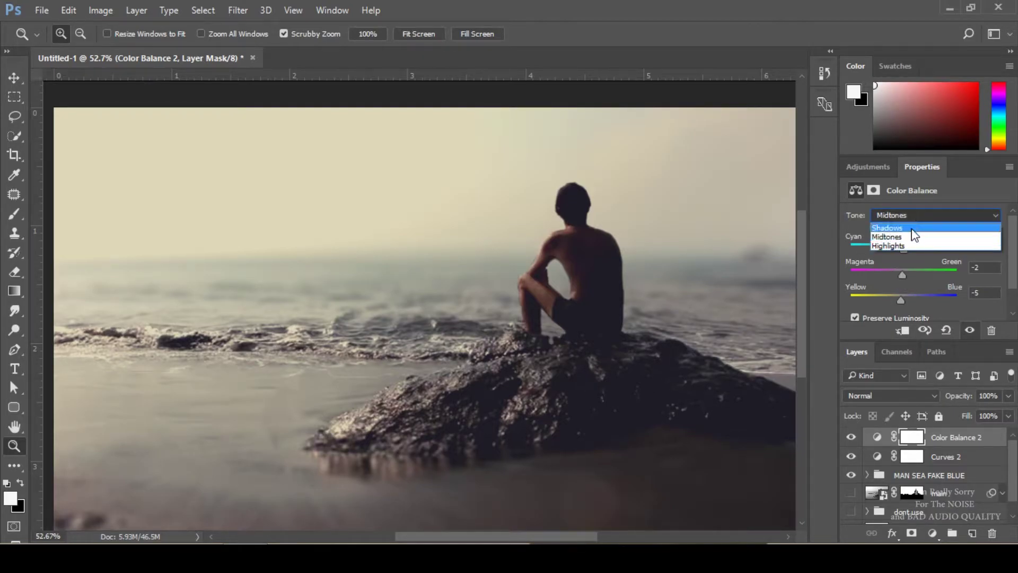
click(911, 226)
drag(904, 301, 908, 301)
- Delete the layer mask from the main layer
drag(579, 331, 562, 342)
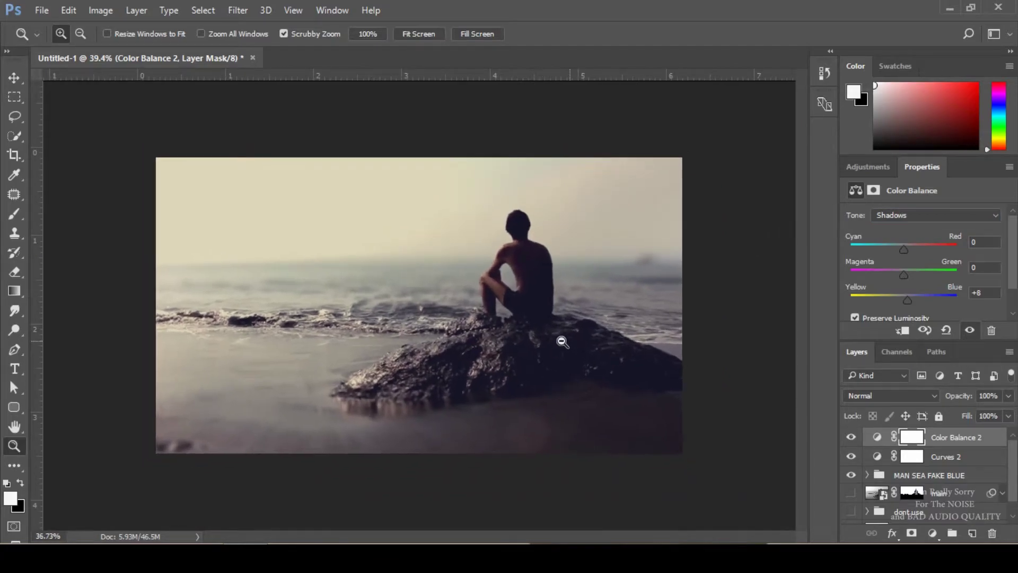
drag(1012, 452, 1012, 497)
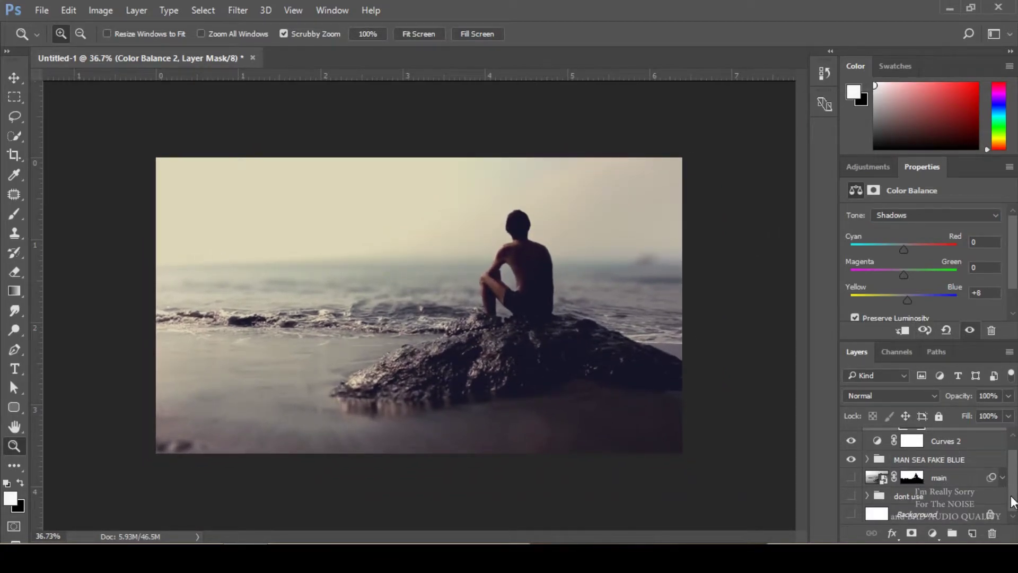
drag(913, 478, 996, 536)
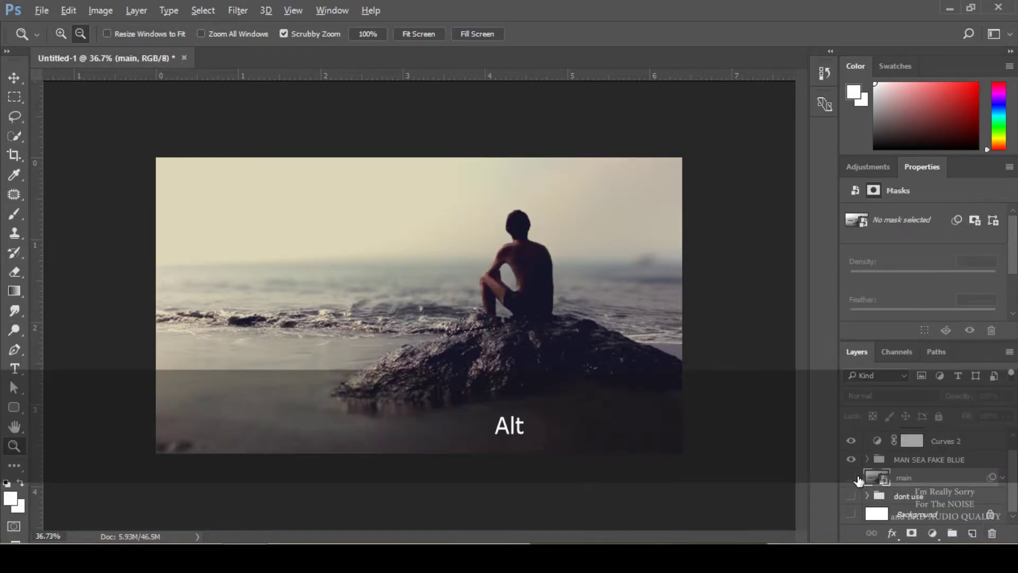
- Compare the main layer shown alone with the full colour-graded composite several times
alt+click(853, 477)
alt+click(852, 478)
alt+click(853, 478)
alt+click(853, 478)
alt+click(853, 477)
alt+click(855, 477)
alt+click(855, 478)
alt+click(855, 477)
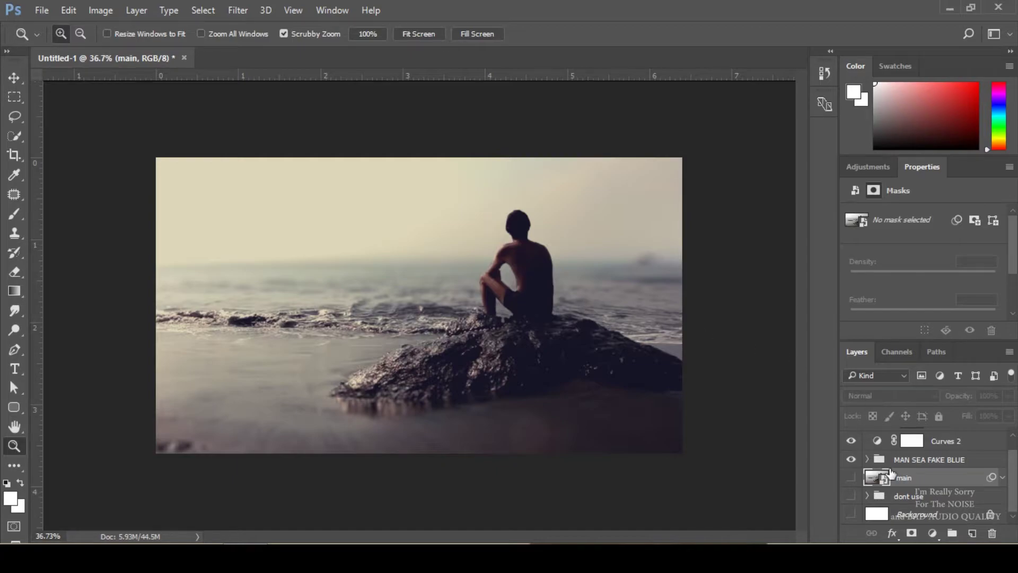
- Create a new empty layer above the Color Balance 2 adjustment
scroll(879, 468, up, 1)
click(971, 438)
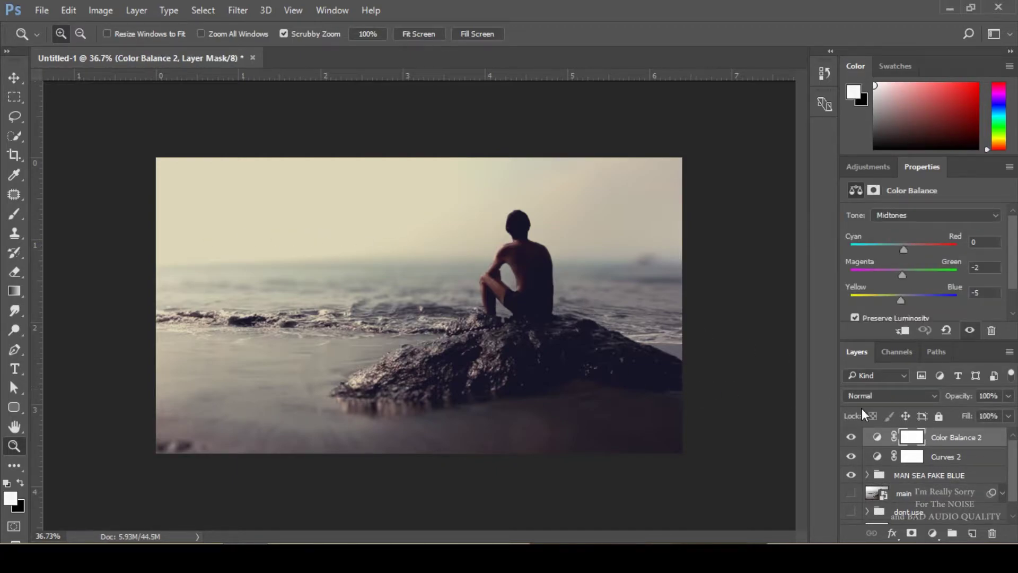
click(973, 533)
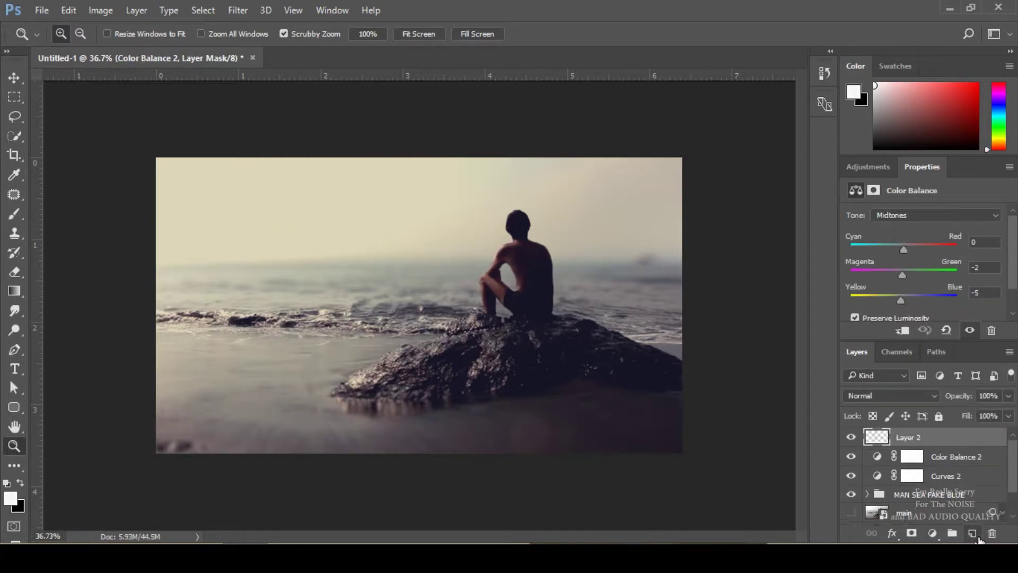
- Select a thin rectangular strip across the full width of the image along its upper edge with the Rectangular Marquee
click(15, 98)
drag(127, 143, 131, 207)
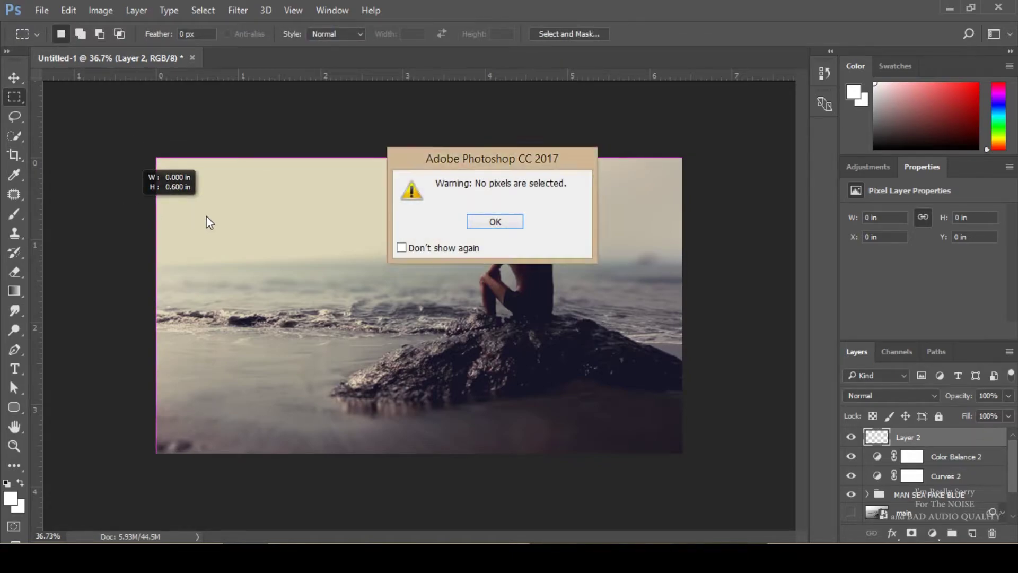
click(494, 222)
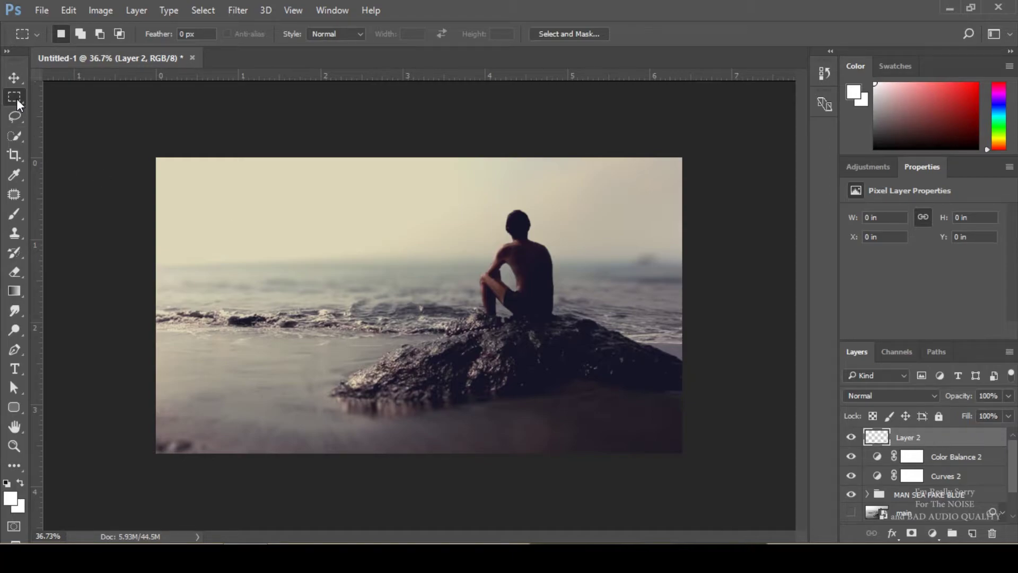
drag(148, 148, 721, 185)
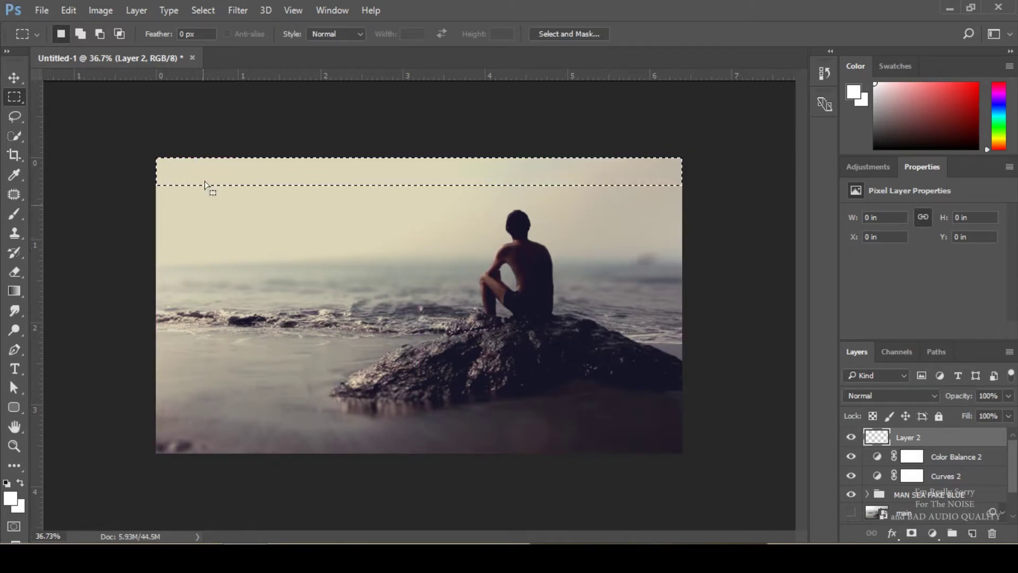
- Fill the selected strip along the upper edge with black (000000) using the Paint Bucket, and clear the selection
click(19, 292)
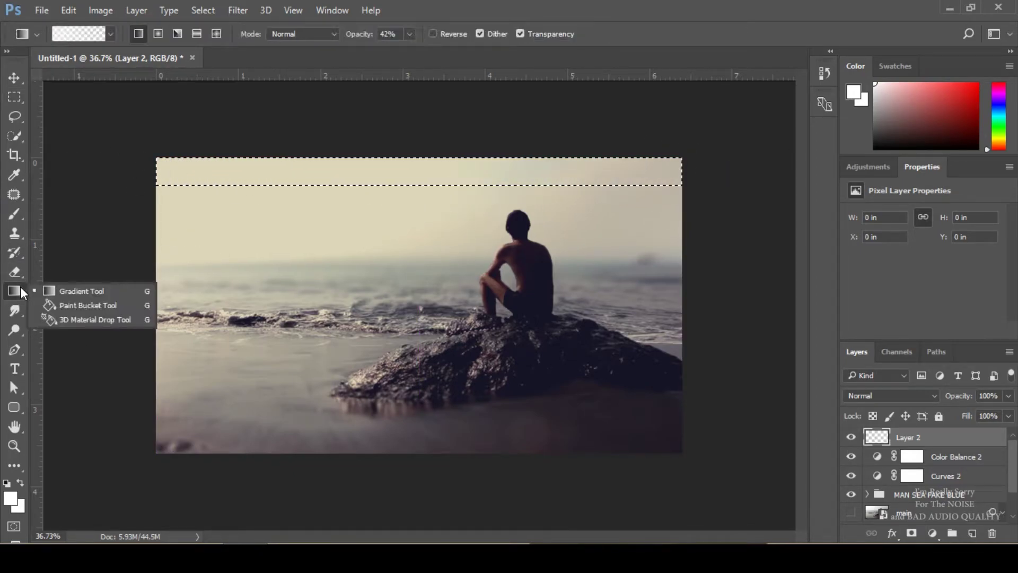
click(87, 305)
key(alt)
click(16, 497)
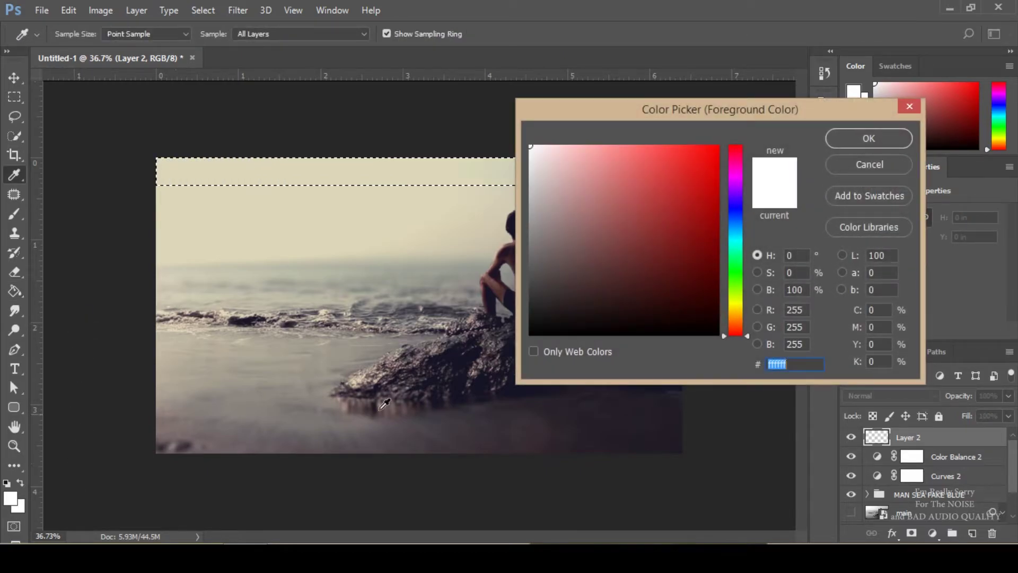
drag(579, 319, 645, 359)
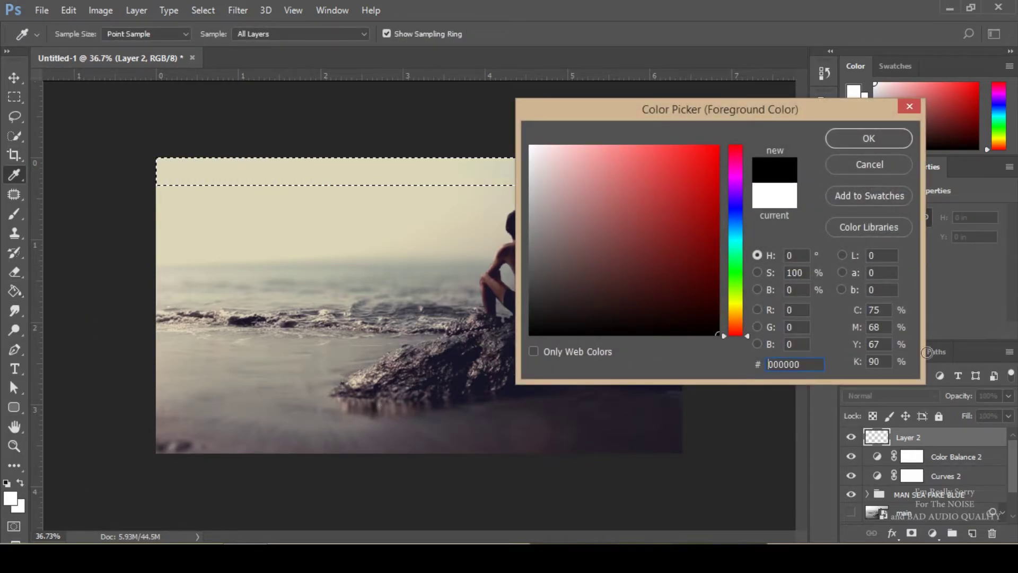
click(883, 137)
click(497, 174)
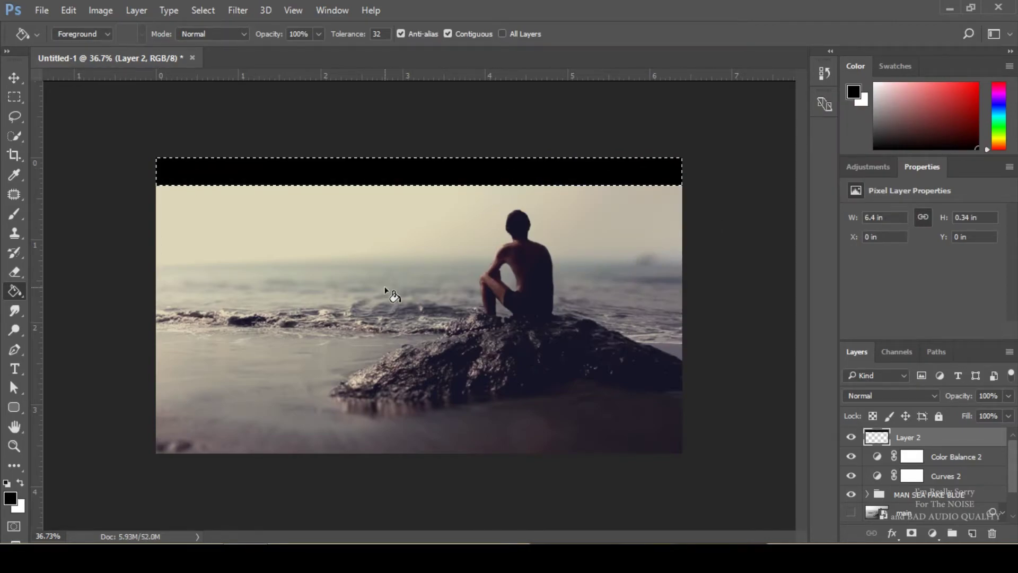
key(ctrl+d)
- Duplicate the black strip layer and move the copy down flush with the image's lower edge
key(v)
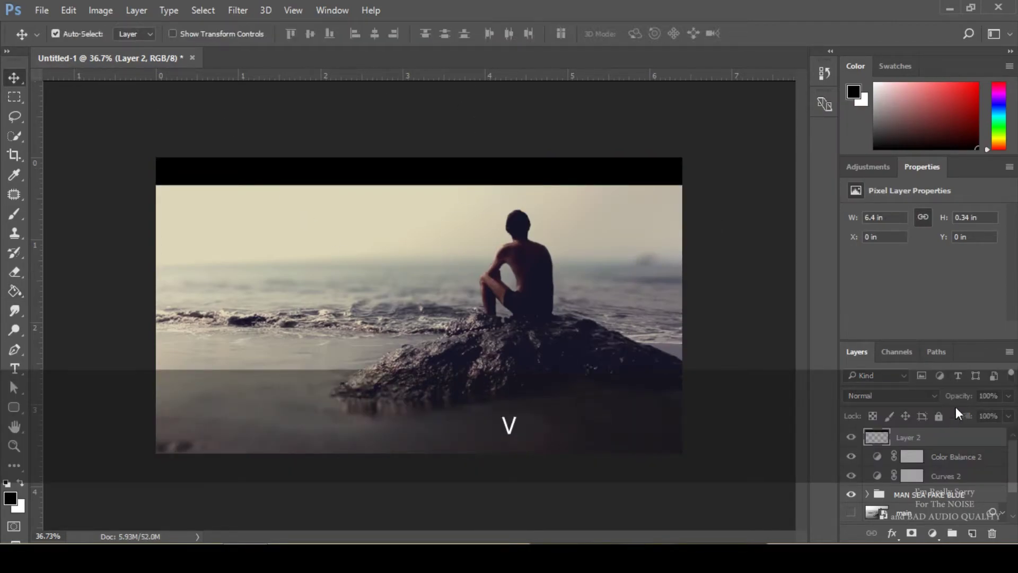
key(ctrl+j)
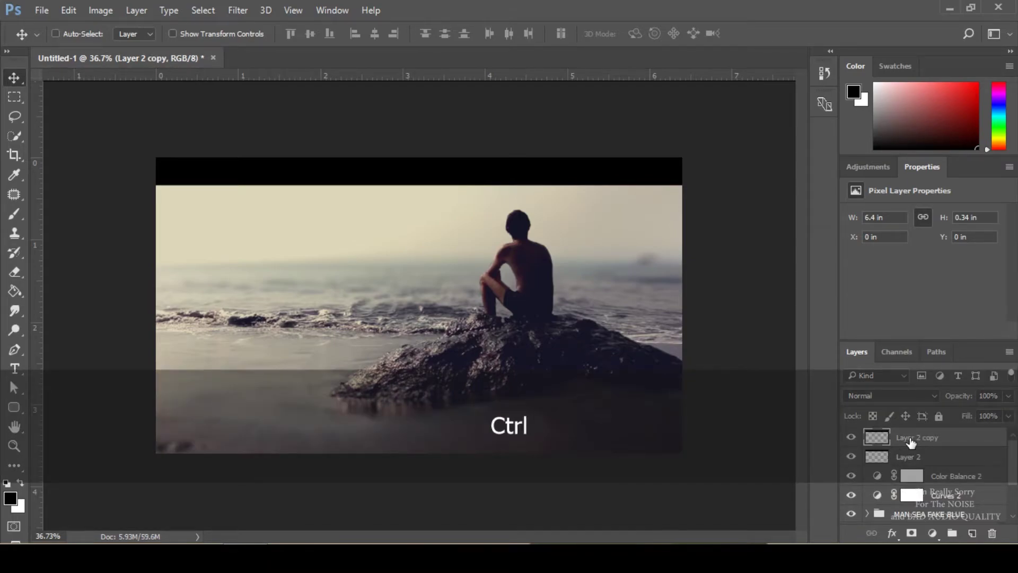
key(ctrl+t)
drag(511, 185, 516, 443)
key(Return)
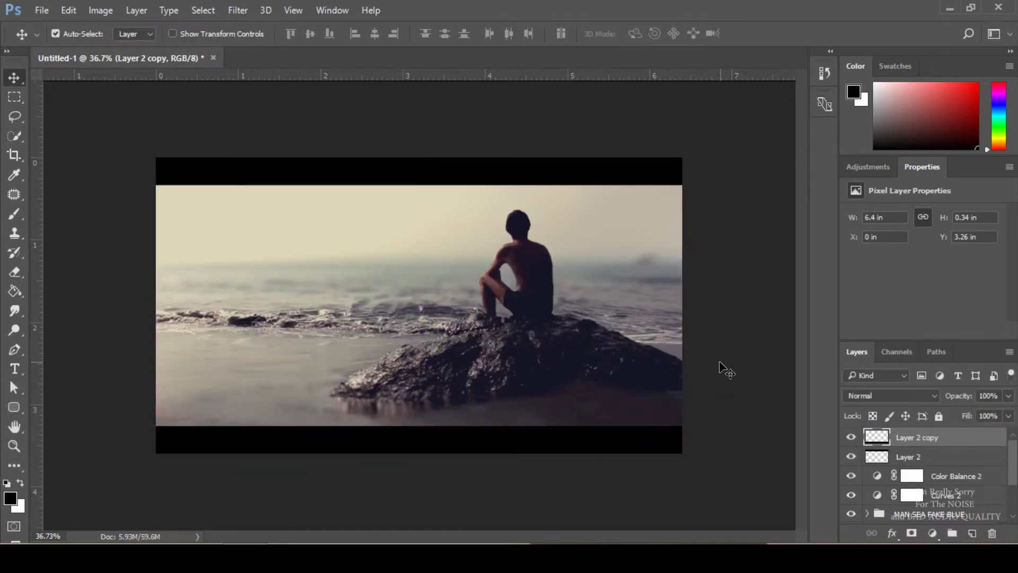
- Reorder the layers so the upper black strip, Layer 2, sits above Layer 2 copy
key(z)
key(alt)
drag(668, 359, 659, 357)
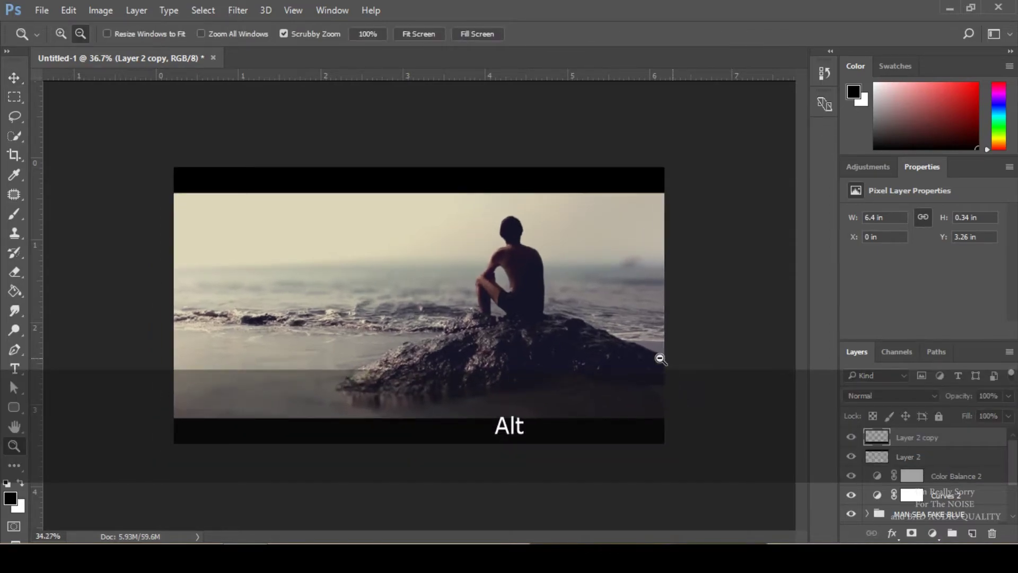
click(925, 458)
drag(924, 458, 913, 437)
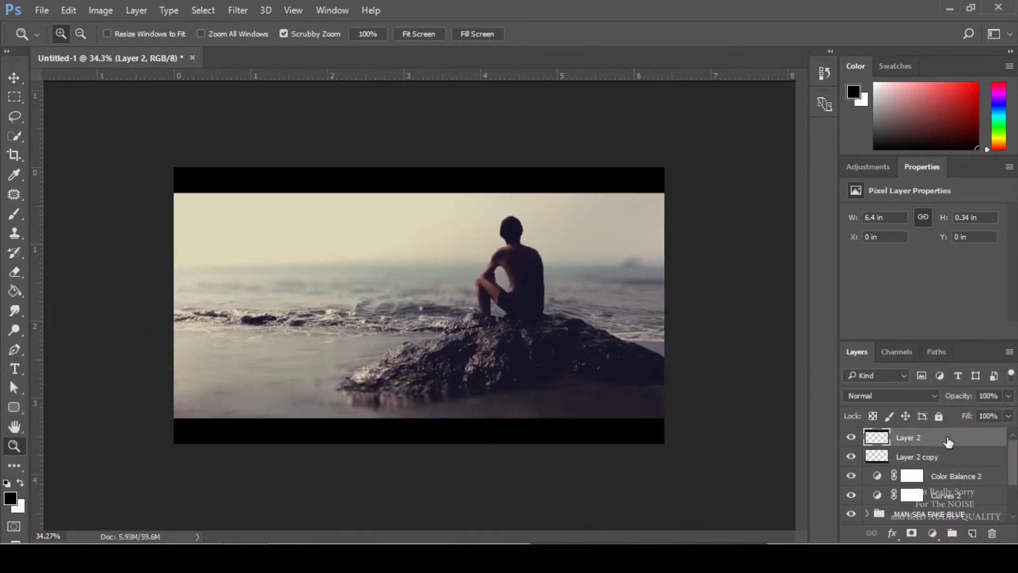
- Try nudging the upper black strip down and up with Free Transform, ending flush with the image's upper edge
click(876, 457)
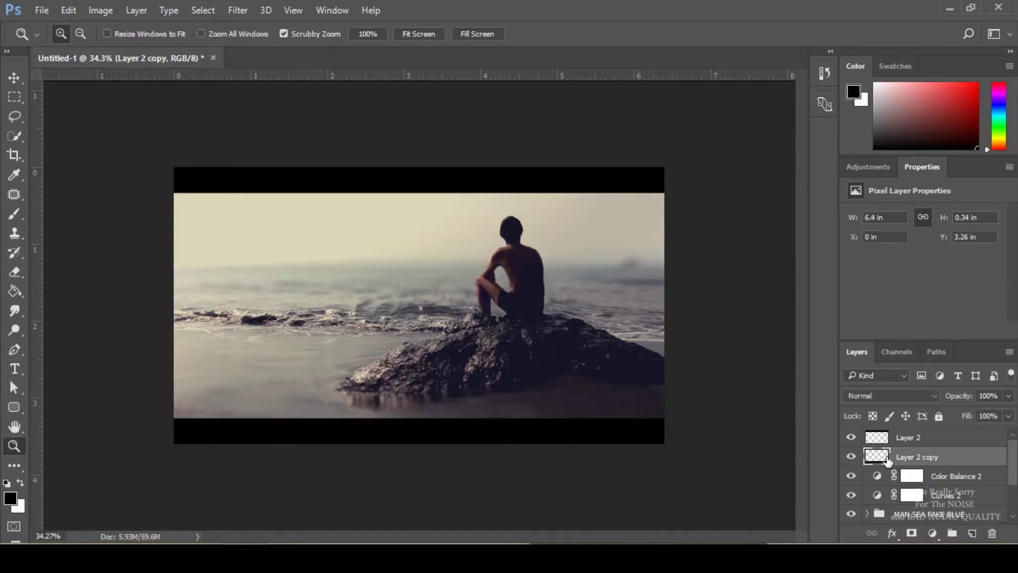
click(873, 440)
key(ctrl+t)
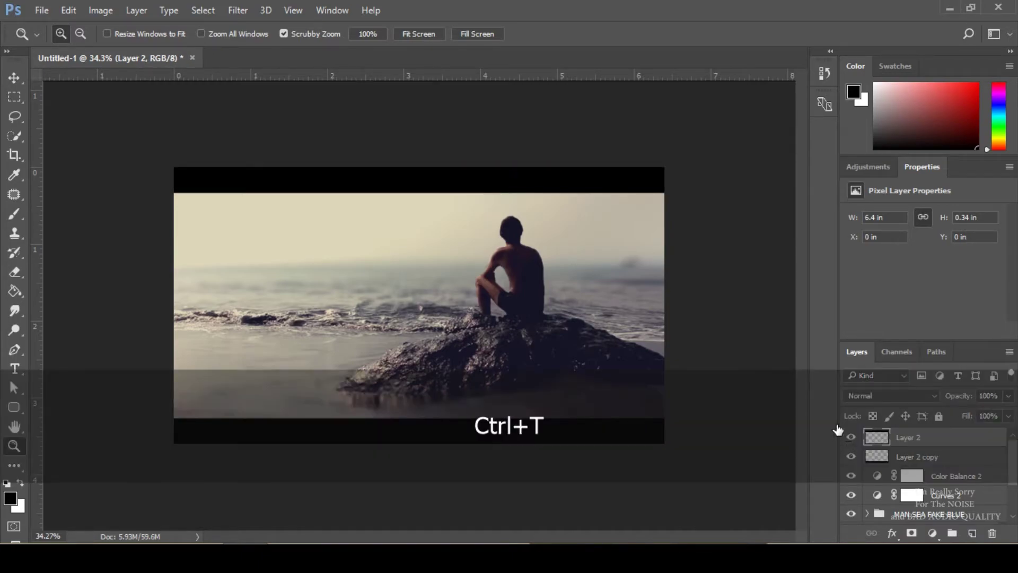
key(Down)
key(Down)
key(Down)
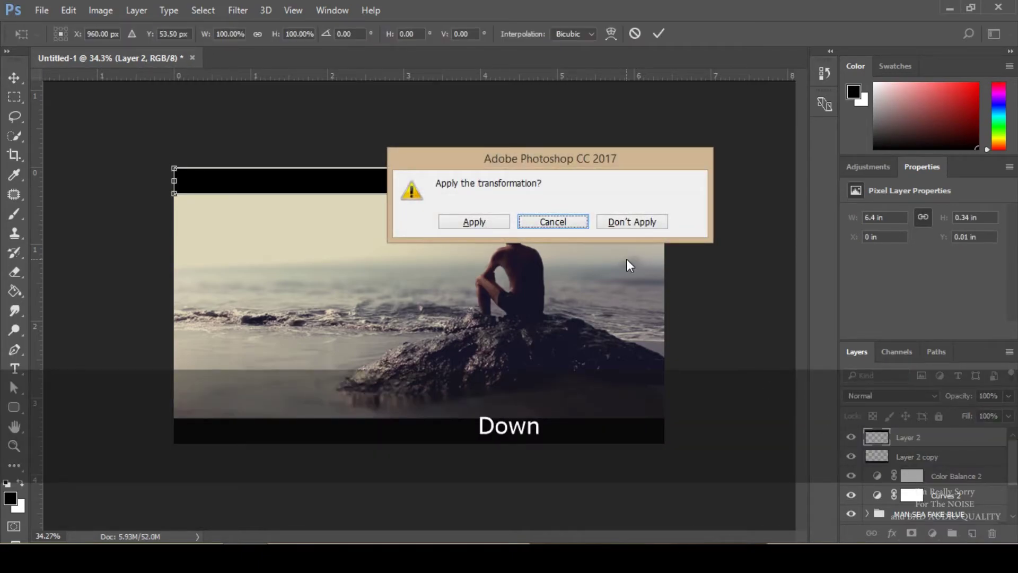
key(Return)
key(Up)
key(Up)
key(Up)
key(Up)
key(Down)
key(Down)
key(Up)
key(Return)
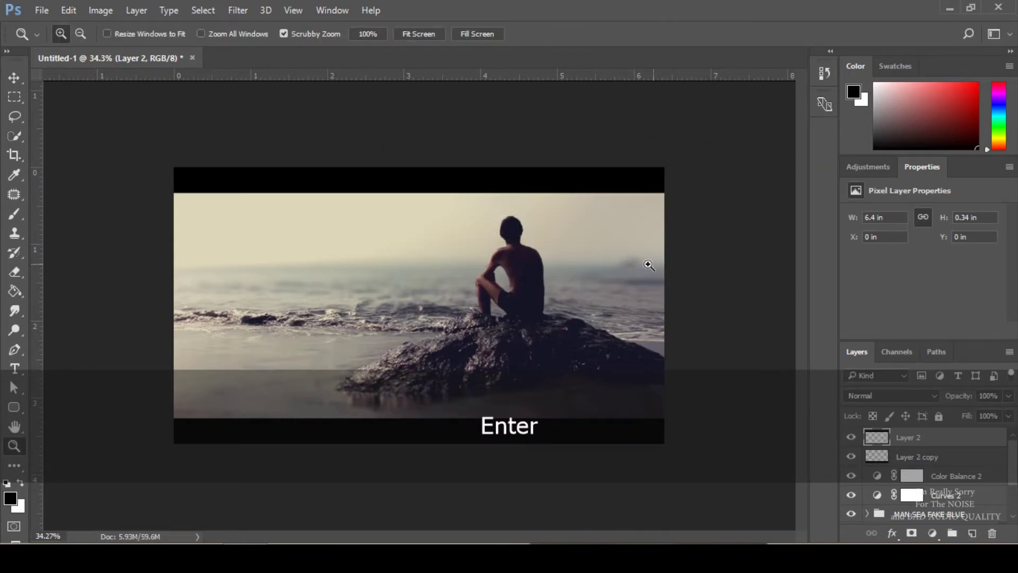
- Compare the original main layer shown alone with the finished composite framed by black bars
alt+click(564, 348)
key(v)
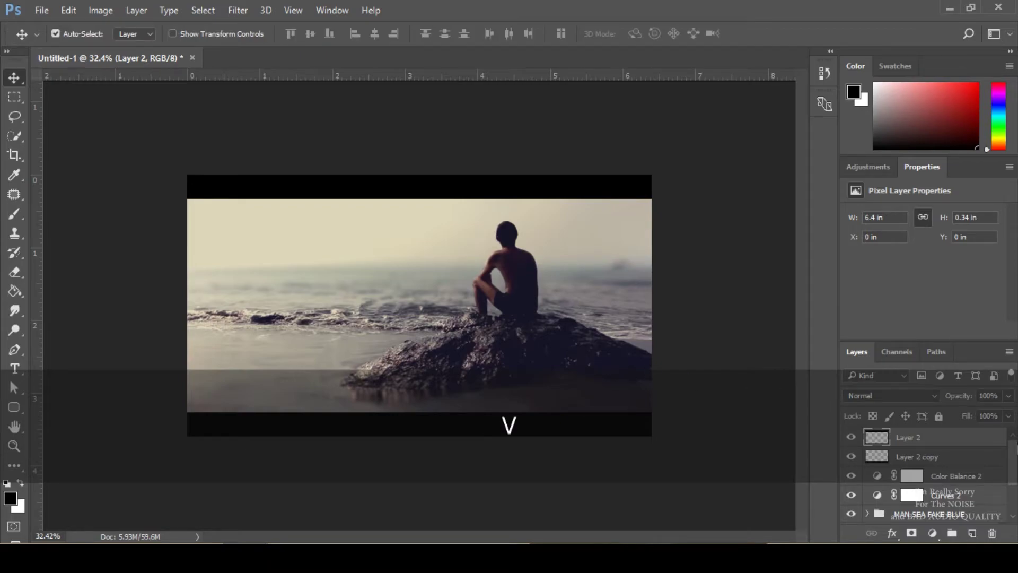
scroll(902, 477, down, 3)
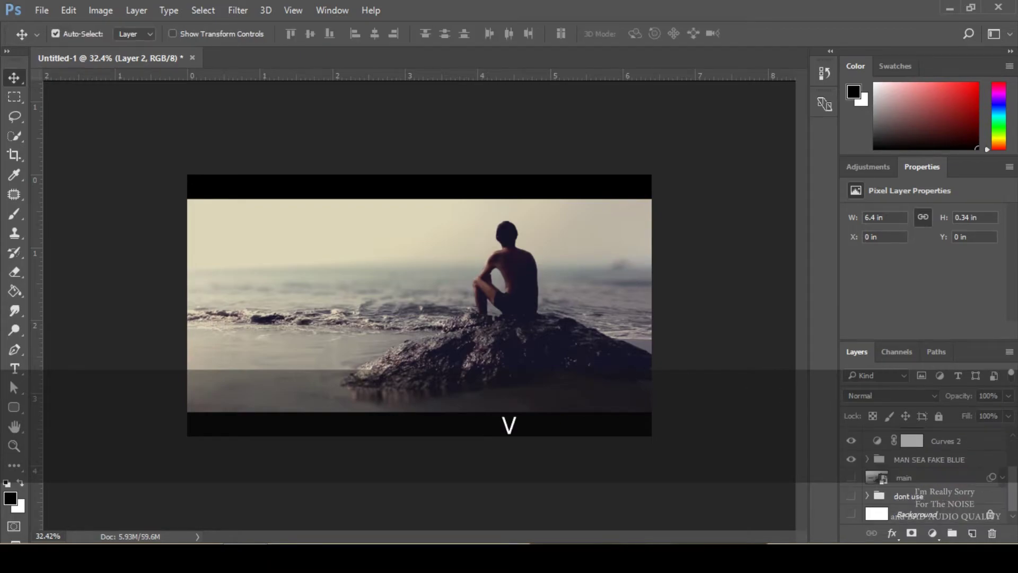
alt+click(847, 478)
alt+click(852, 480)
alt+click(852, 479)
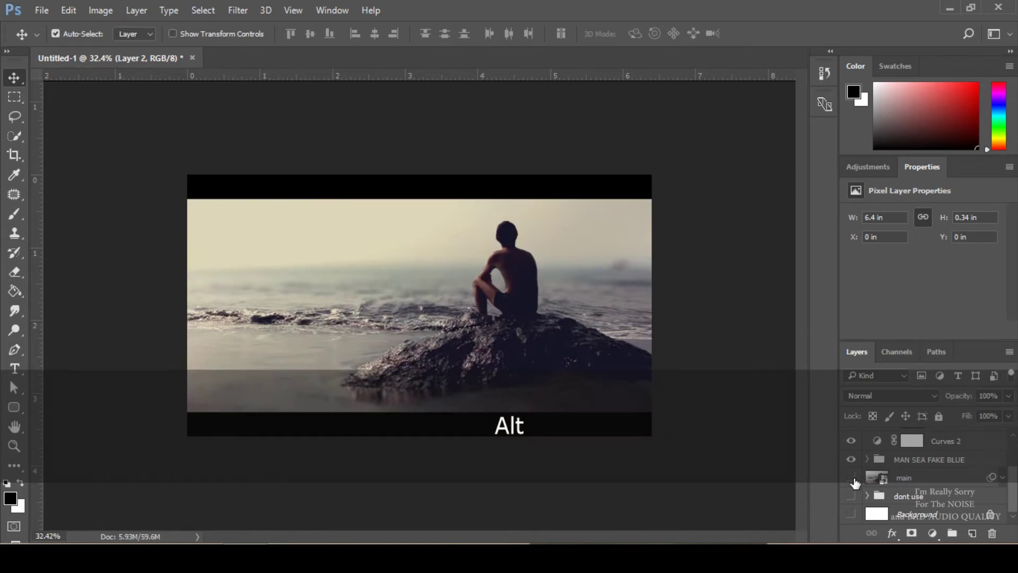